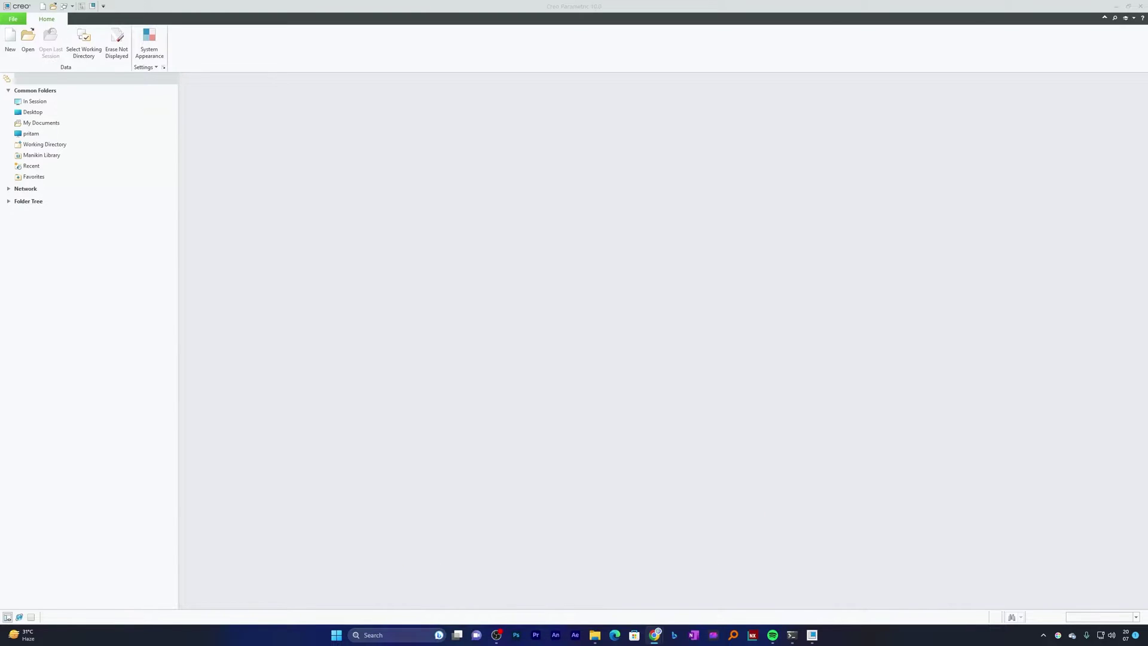
# Step: Create a new solid part with the default name PRT0001
pyautogui.click(9, 40)
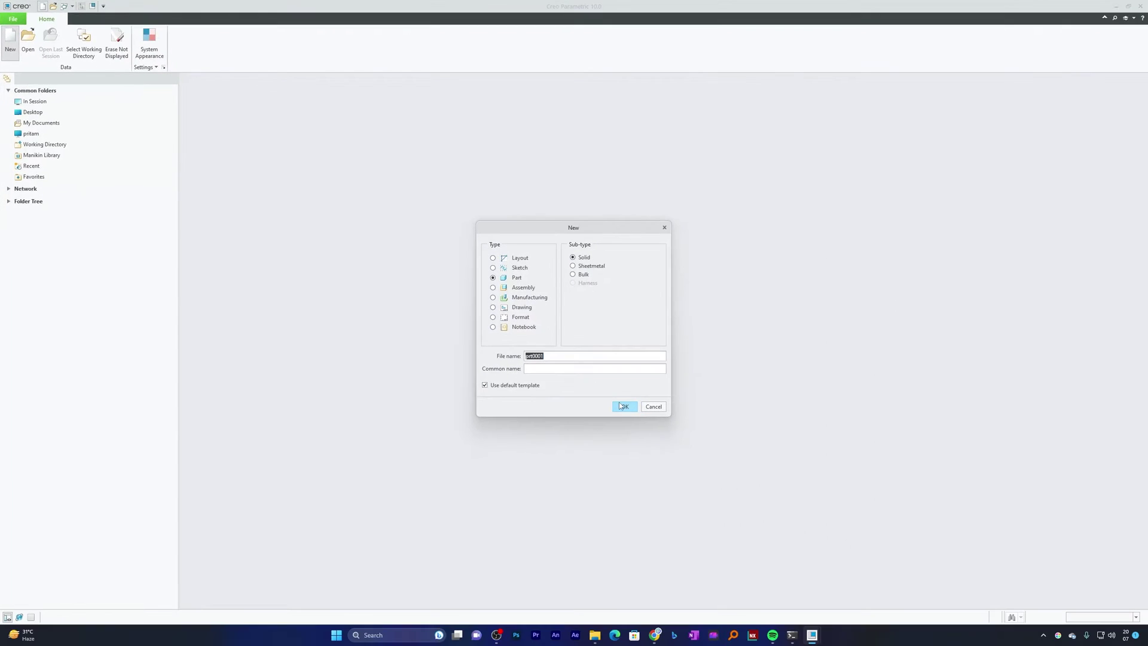
pyautogui.click(622, 406)
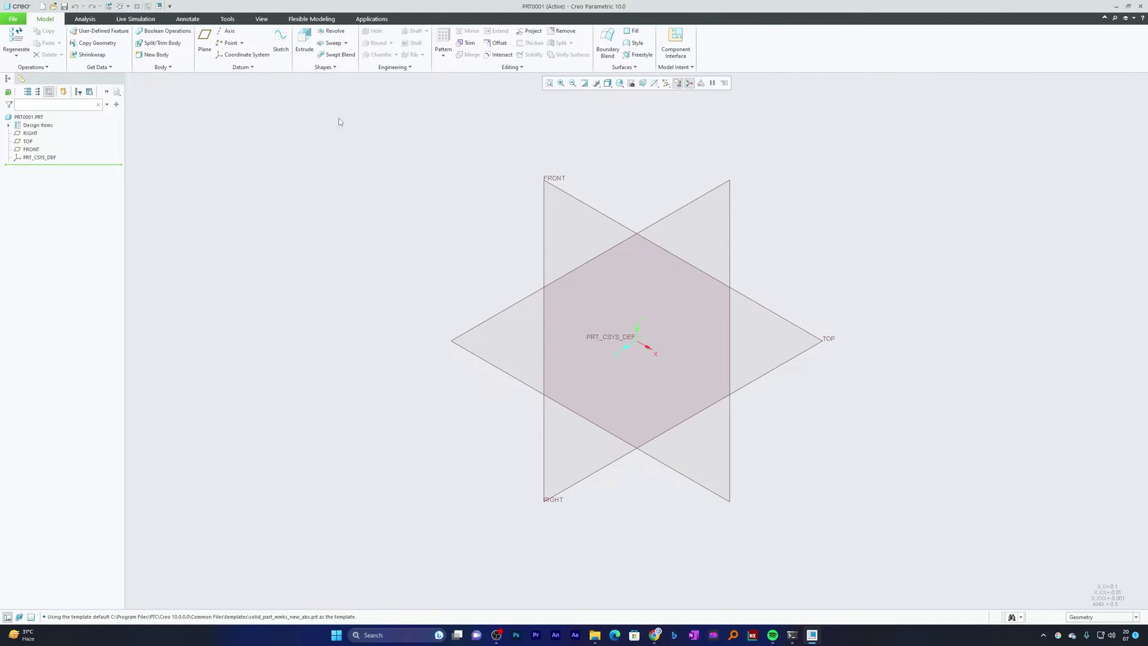
# Step: Start Sketch 1 on the FRONT datum plane, viewed face-on
pyautogui.click(280, 49)
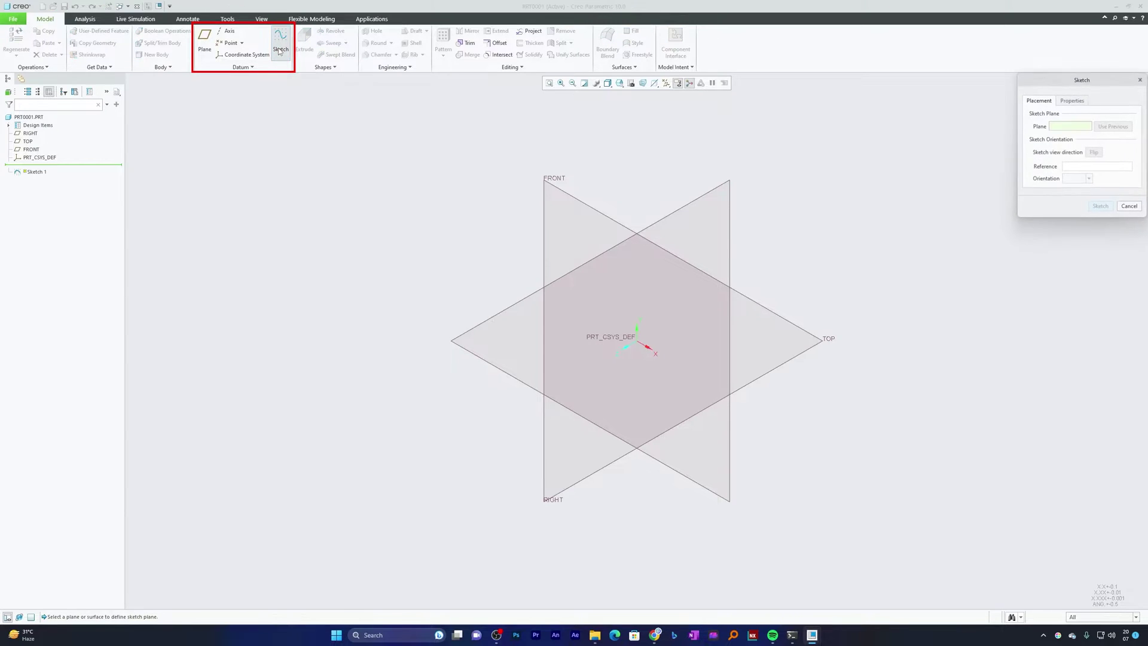
pyautogui.click(546, 182)
pyautogui.click(1094, 207)
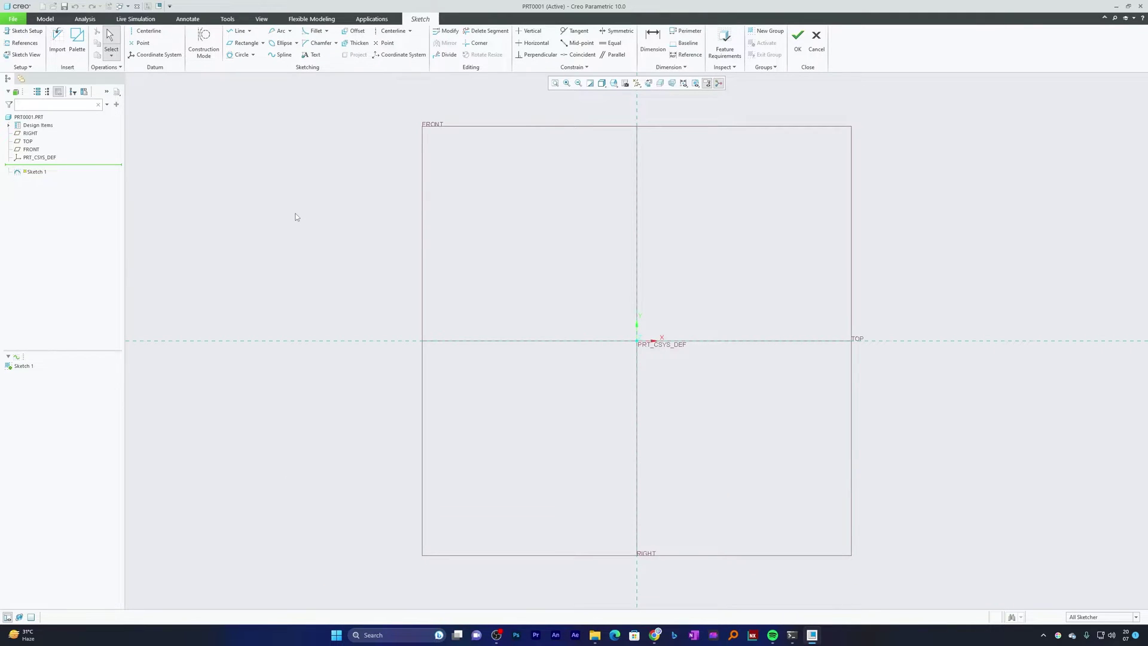
# Step: Draw a four-point wavy spline above the horizontal reference line
pyautogui.click(283, 54)
pyautogui.click(349, 270)
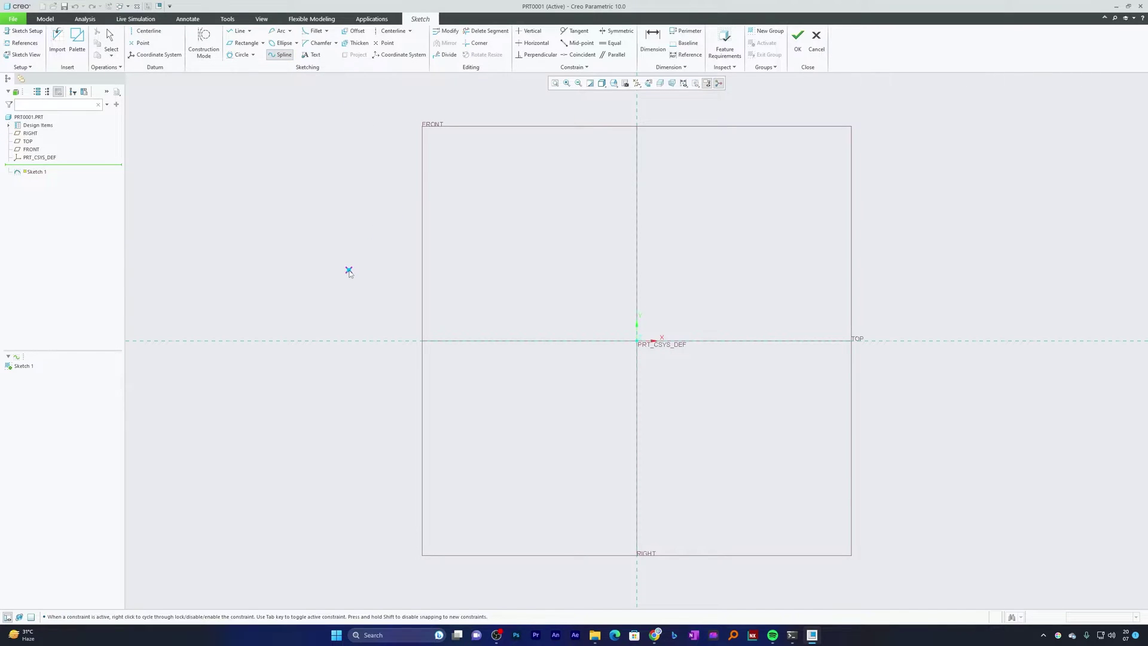
pyautogui.click(451, 249)
pyautogui.click(519, 281)
pyautogui.click(581, 265)
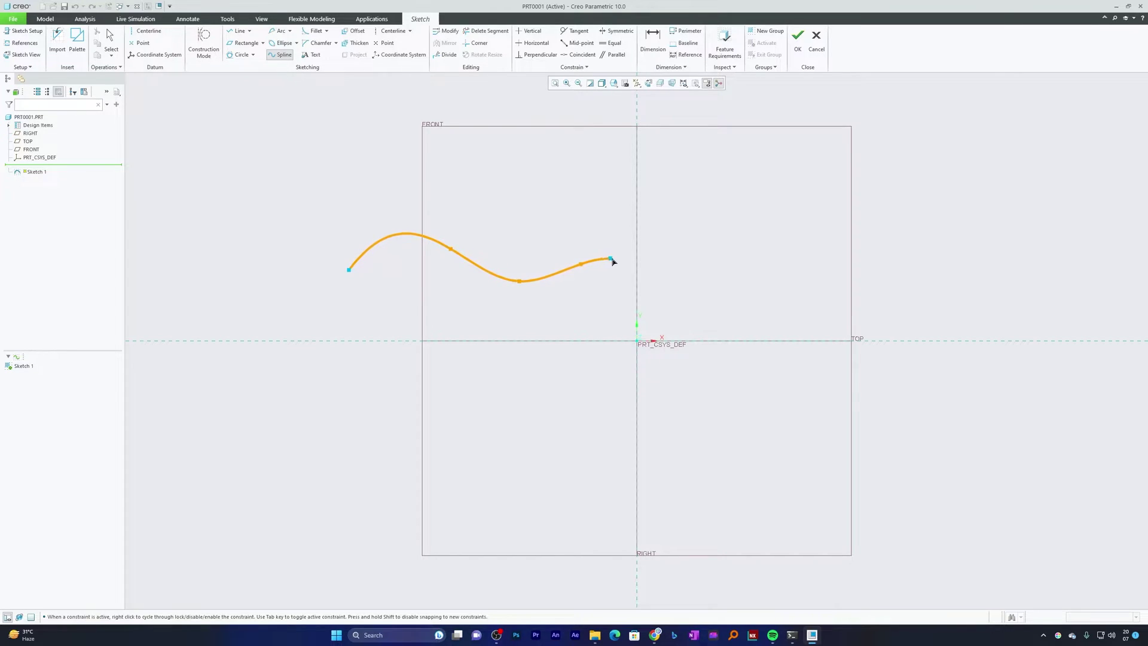
pyautogui.middleClick(604, 251)
pyautogui.middleClick(605, 254)
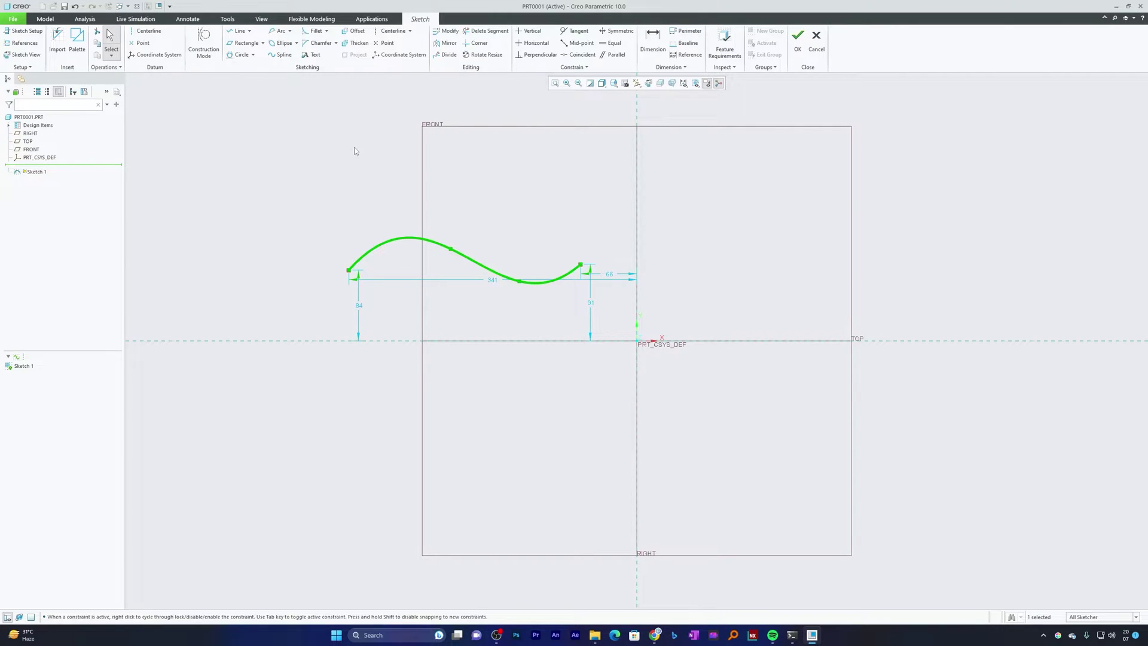
# Step: Draw a second wavy spline below the horizontal reference line
pyautogui.click(281, 55)
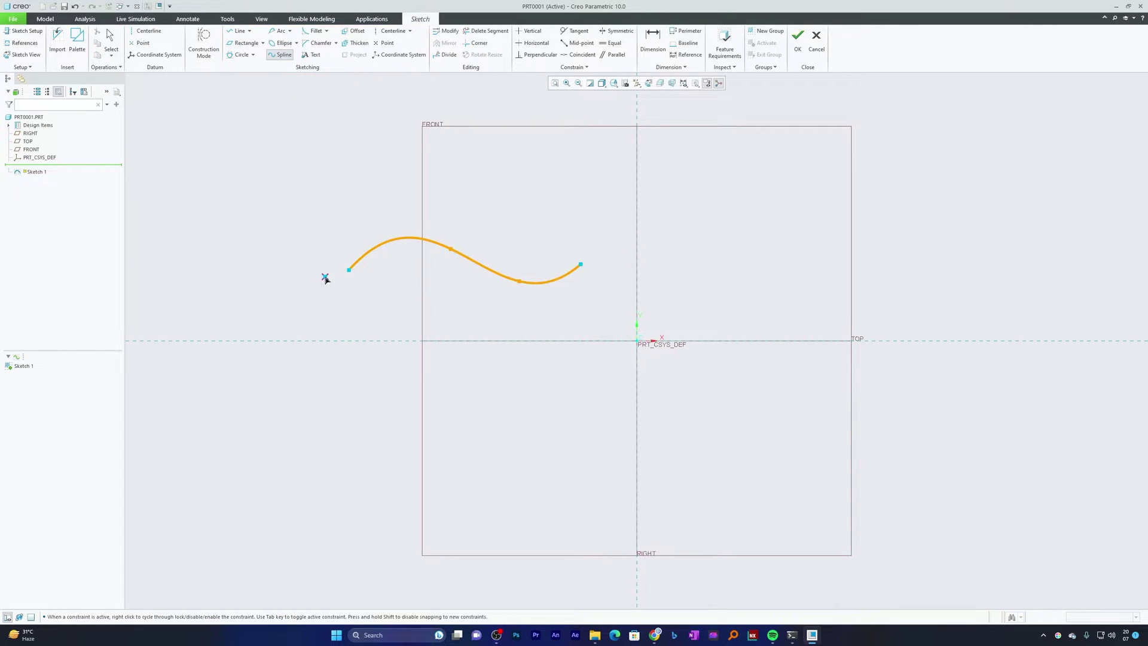
pyautogui.click(343, 389)
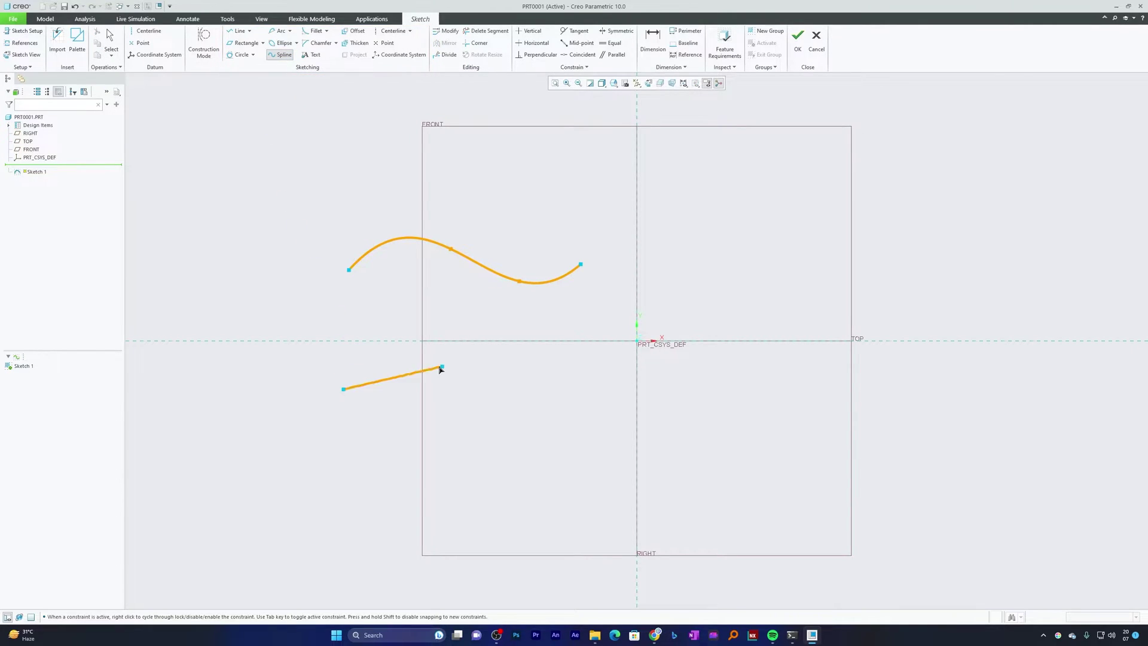
pyautogui.click(400, 362)
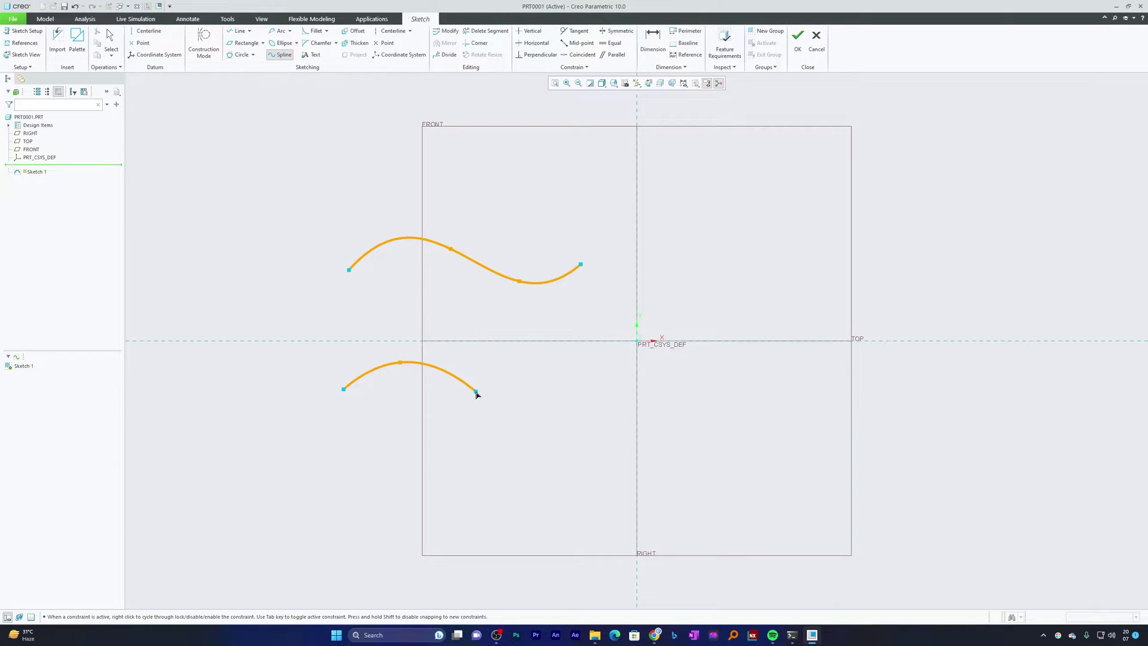
pyautogui.click(476, 393)
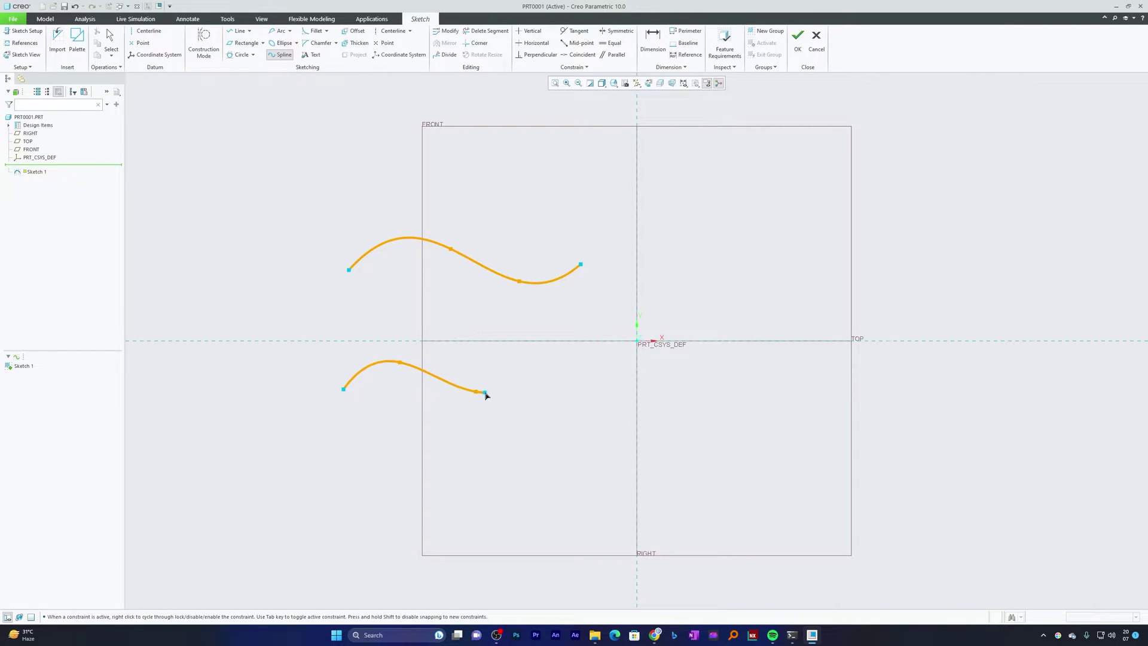
pyautogui.click(539, 387)
pyautogui.click(596, 393)
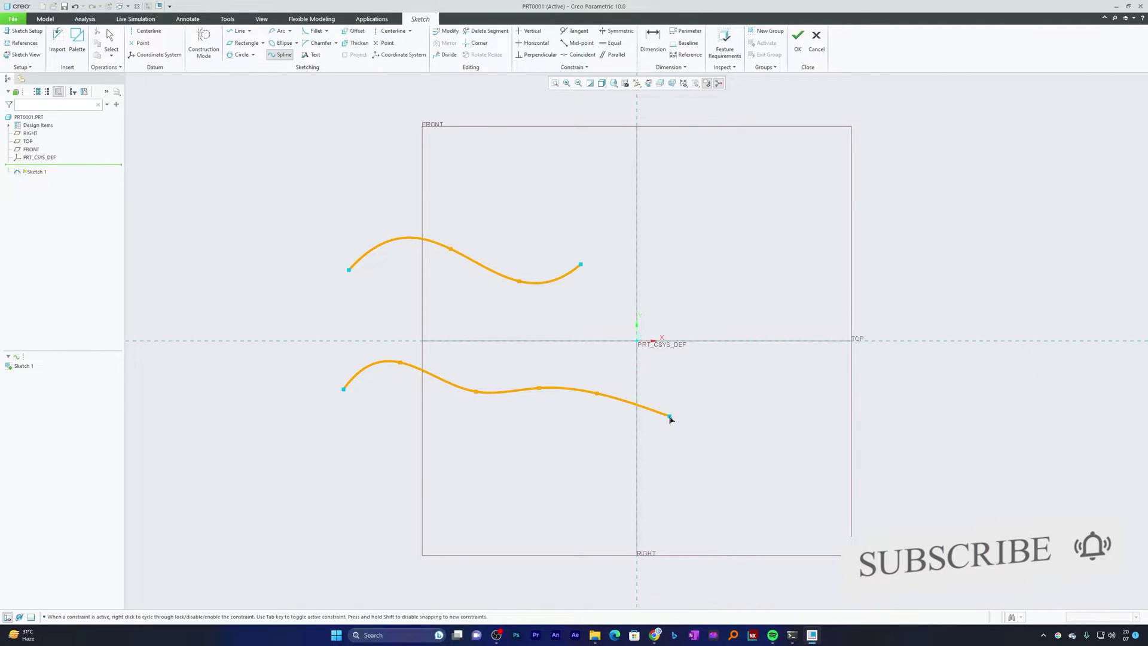
pyautogui.middleClick(670, 416)
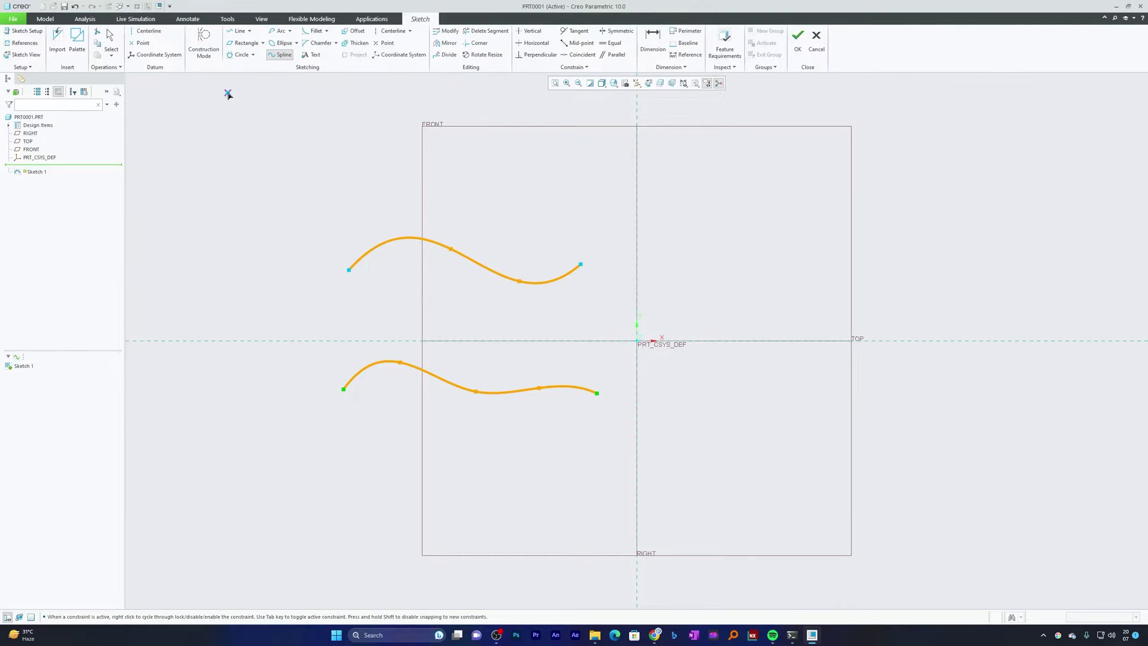
# Step: Finish the lower spline and drag three of its points to reshape it
pyautogui.click(274, 55)
pyautogui.middleClick(296, 208)
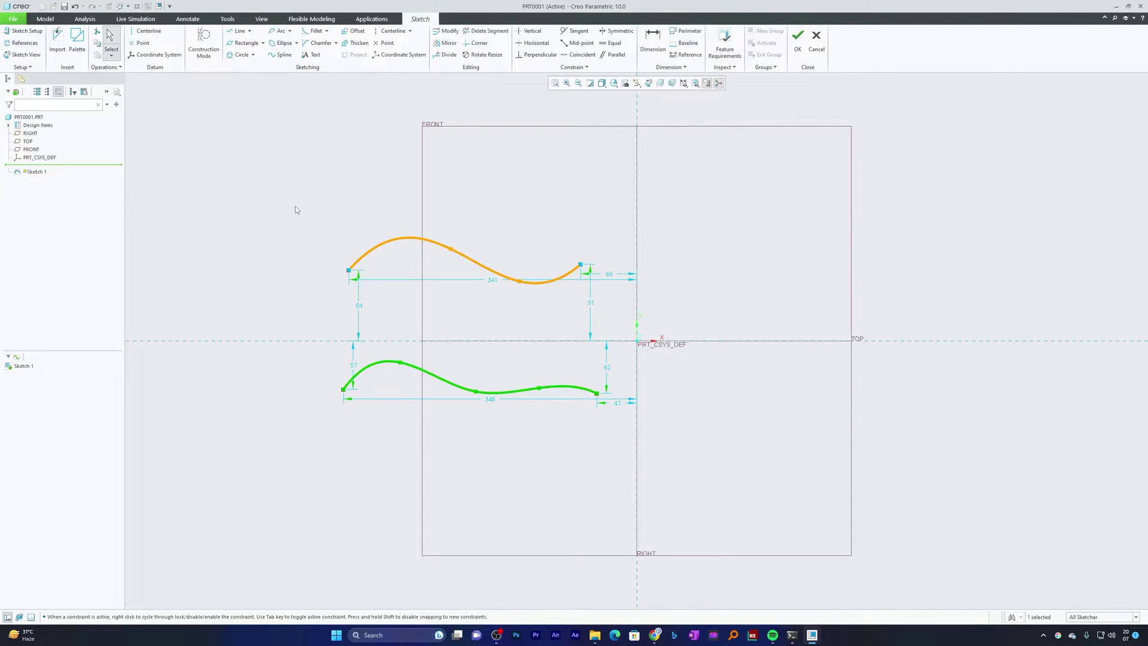
pyautogui.click(322, 173)
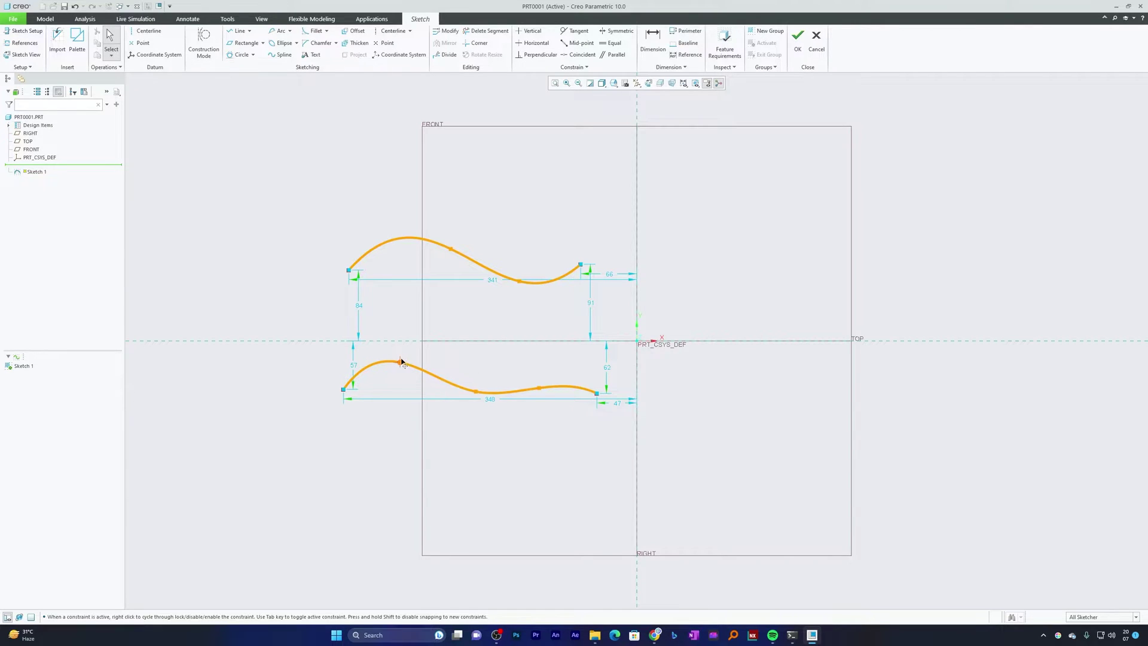
pyautogui.moveTo(399, 362)
pyautogui.mouseDown()
pyautogui.moveTo(406, 351)
pyautogui.moveTo(417, 363)
pyautogui.mouseUp()
pyautogui.moveTo(476, 391); pyautogui.dragTo(467, 375)
pyautogui.moveTo(540, 387); pyautogui.dragTo(548, 361)
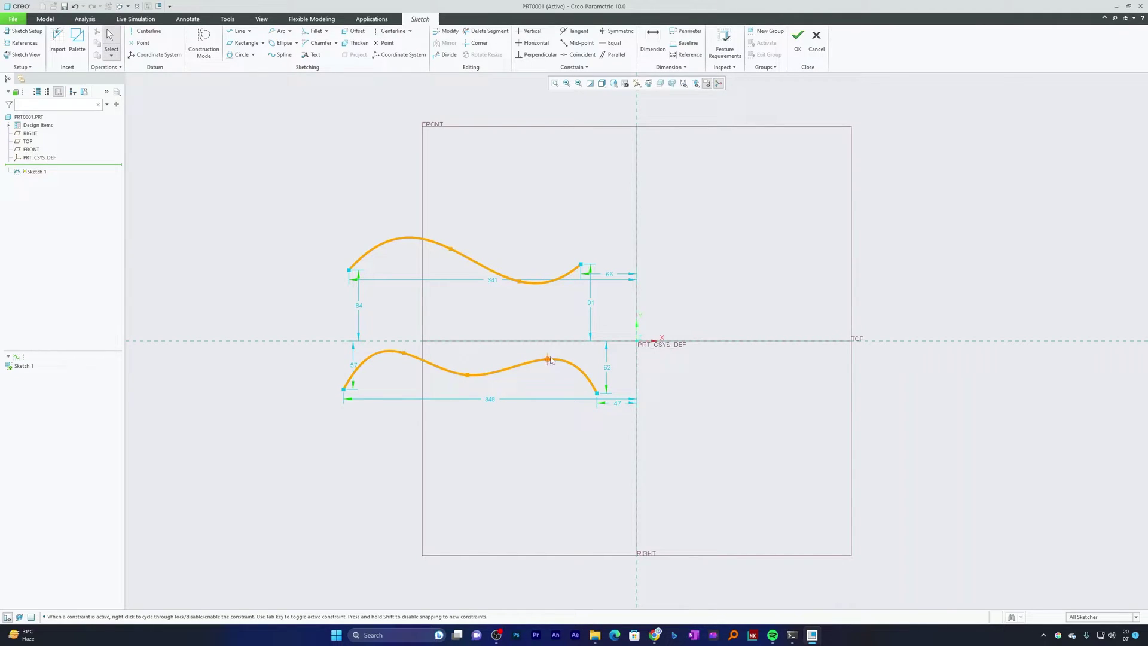
# Step: Delete the lower spline and then the upper spline
pyautogui.click(581, 372)
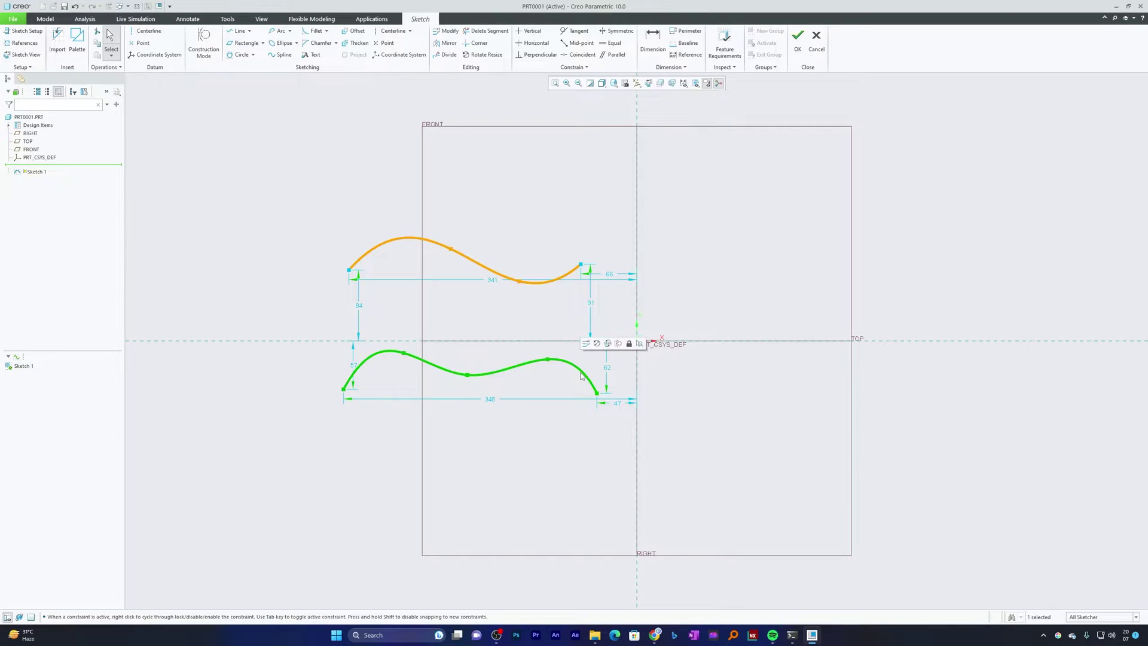
pyautogui.press('Delete')
pyautogui.click(563, 280)
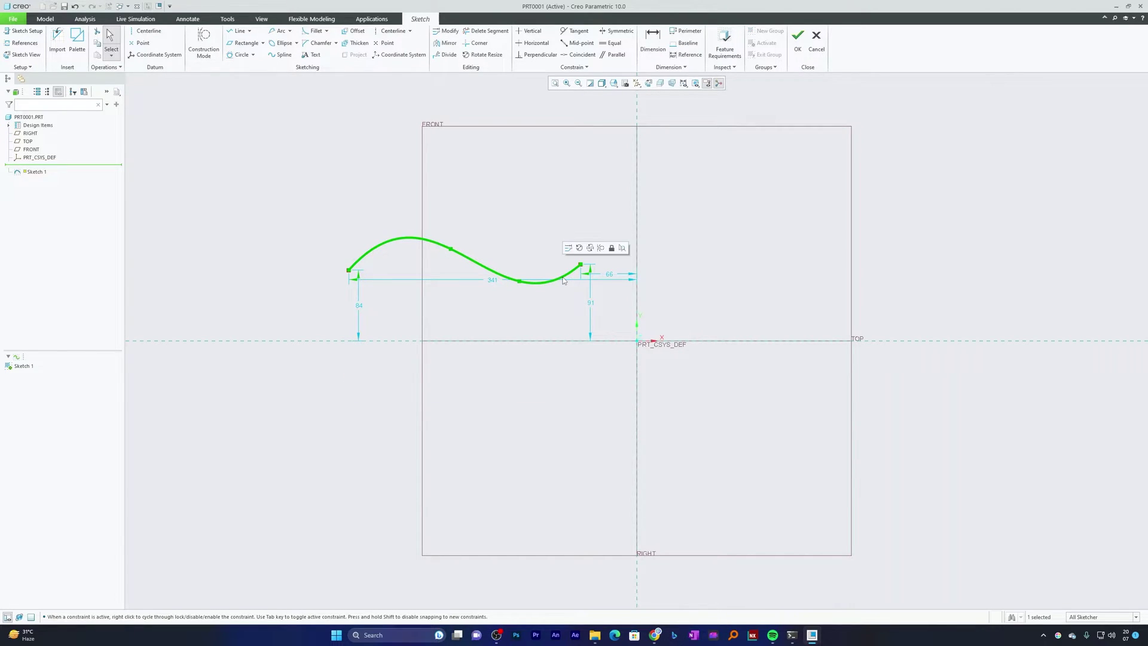
pyautogui.press('Delete')
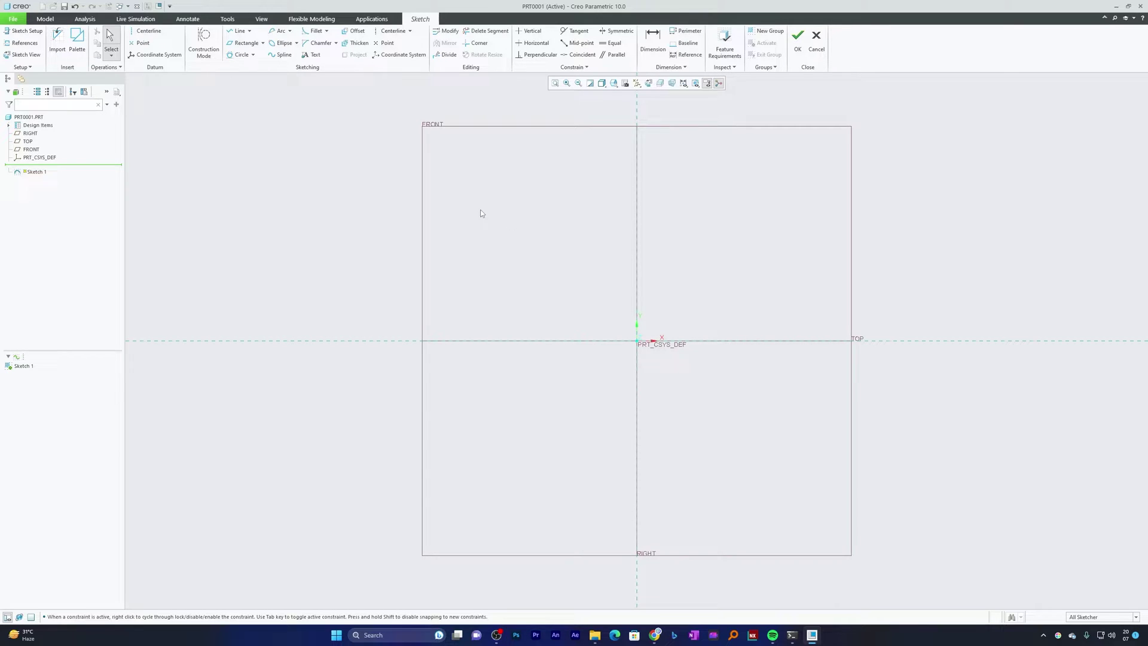
pyautogui.hotkey('alt', 'Tab')
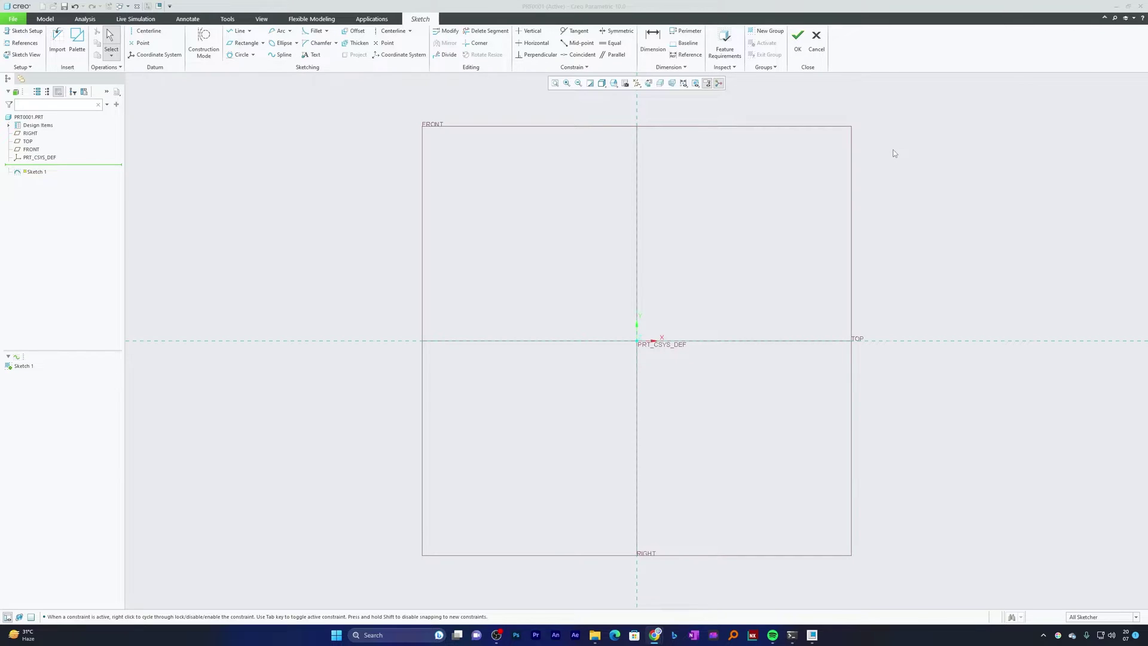
# Step: Draw a centre-and-axis ellipse centred on the origin
pyautogui.click(298, 46)
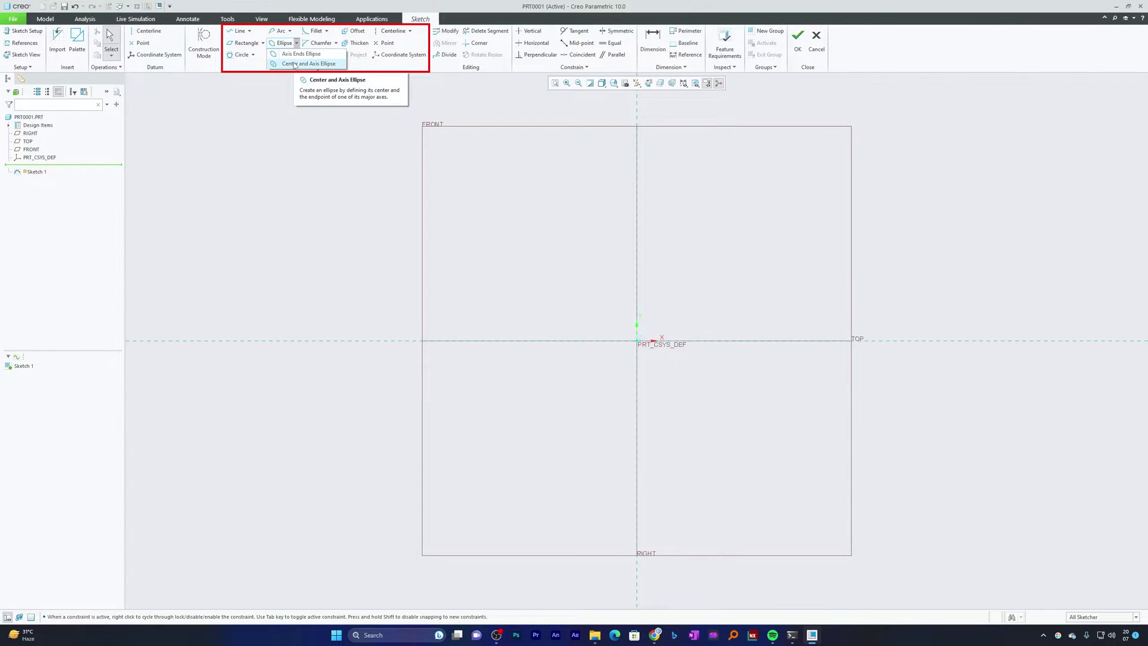
pyautogui.click(293, 63)
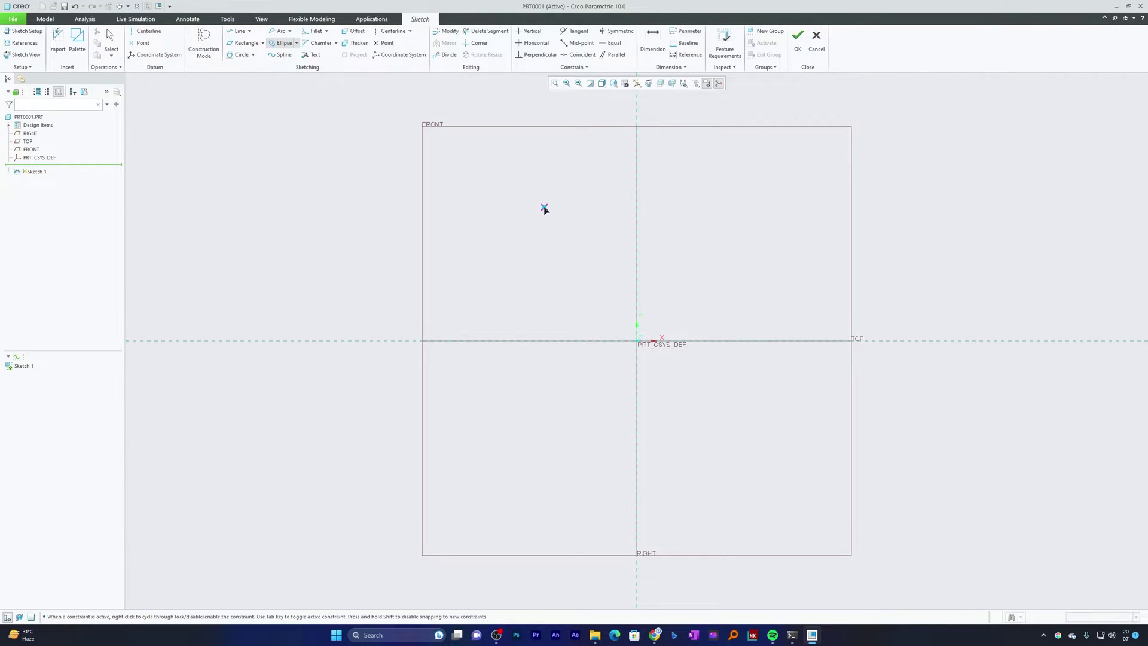
pyautogui.click(637, 341)
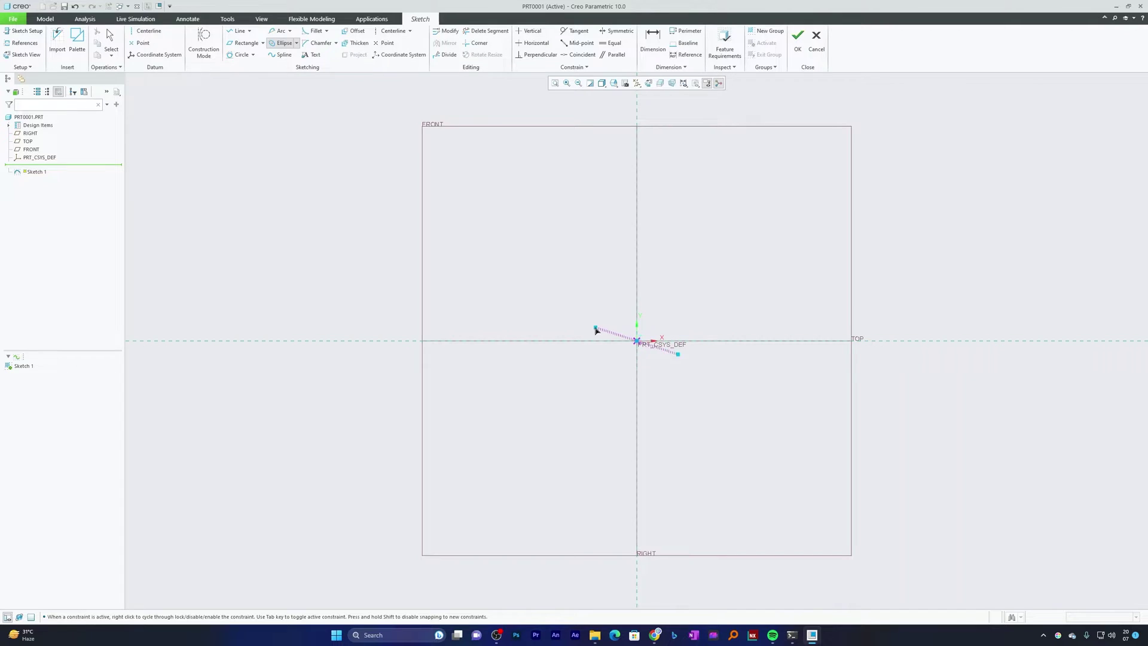
pyautogui.click(510, 339)
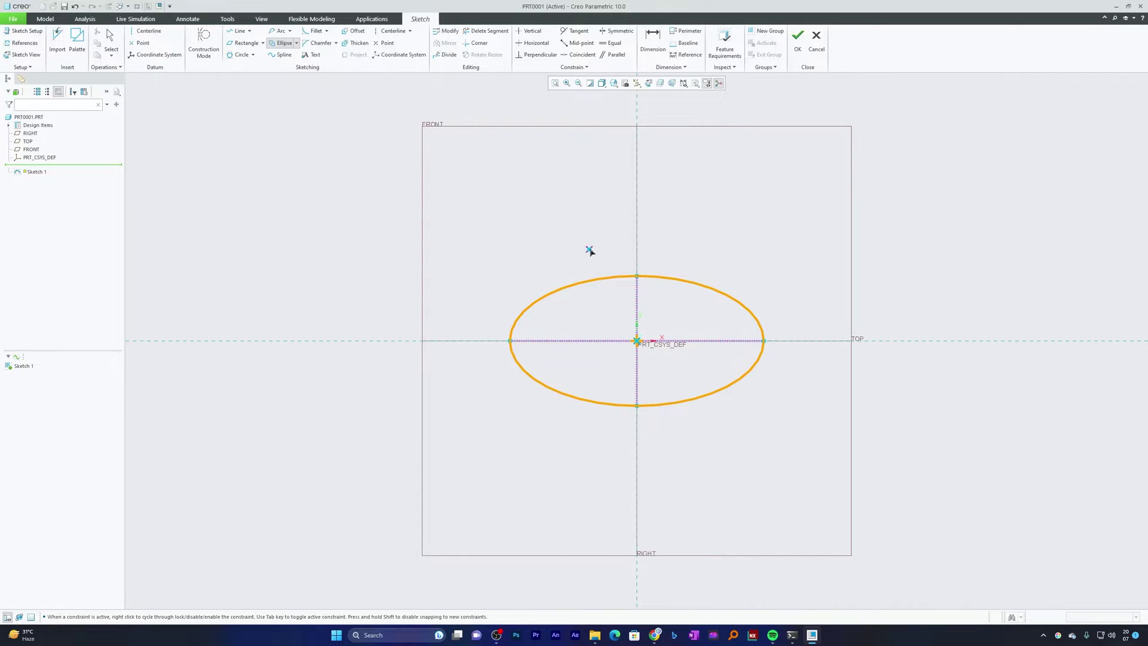
pyautogui.middleClick(743, 245)
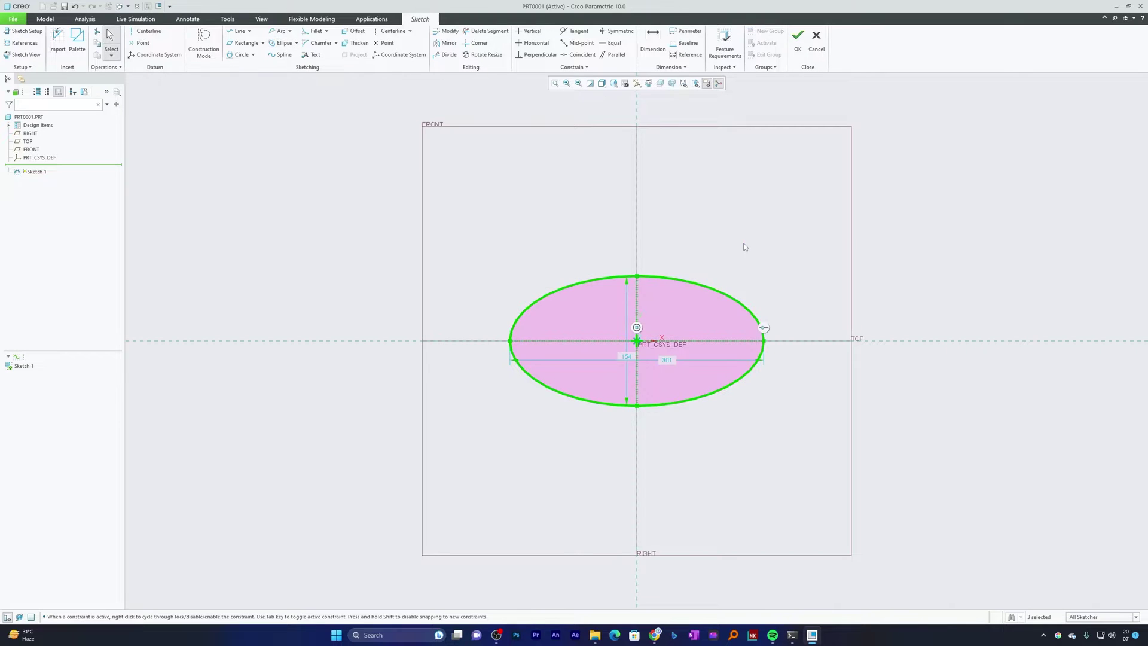
pyautogui.click(767, 250)
# Step: Move the ellipse dimensions clear and set its height to 155 and width to 300
pyautogui.moveTo(663, 360); pyautogui.dragTo(674, 239)
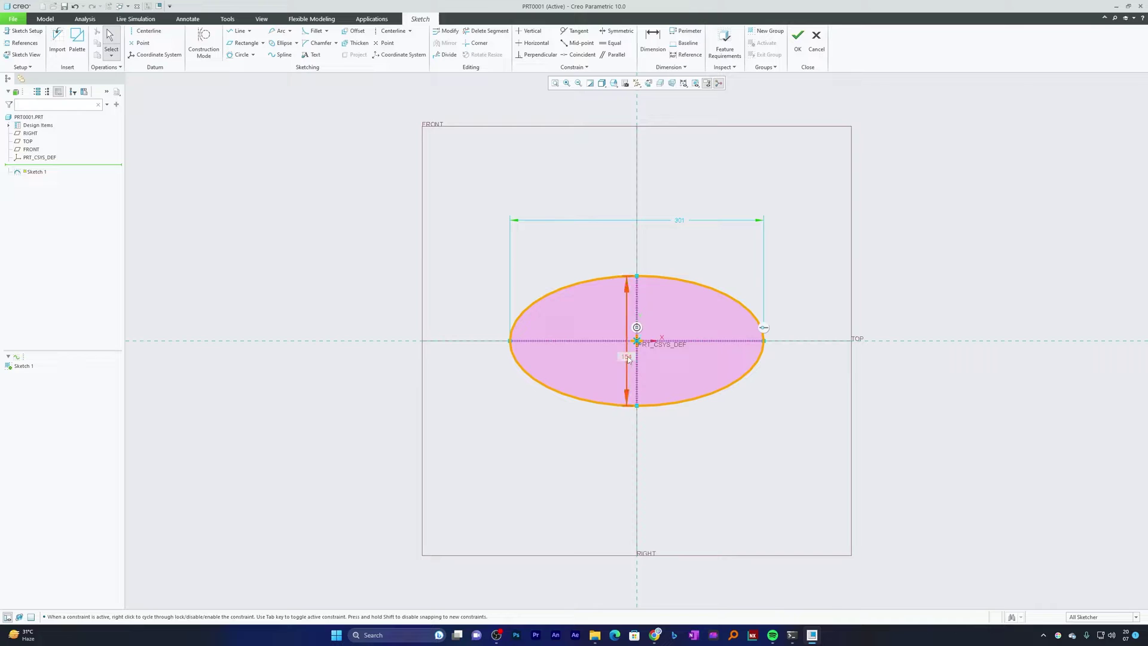
pyautogui.moveTo(626, 359)
pyautogui.mouseDown()
pyautogui.moveTo(469, 354)
pyautogui.moveTo(545, 354)
pyautogui.mouseUp()
pyautogui.doubleClick(545, 353)
pyautogui.write('155')
pyautogui.press('Return')
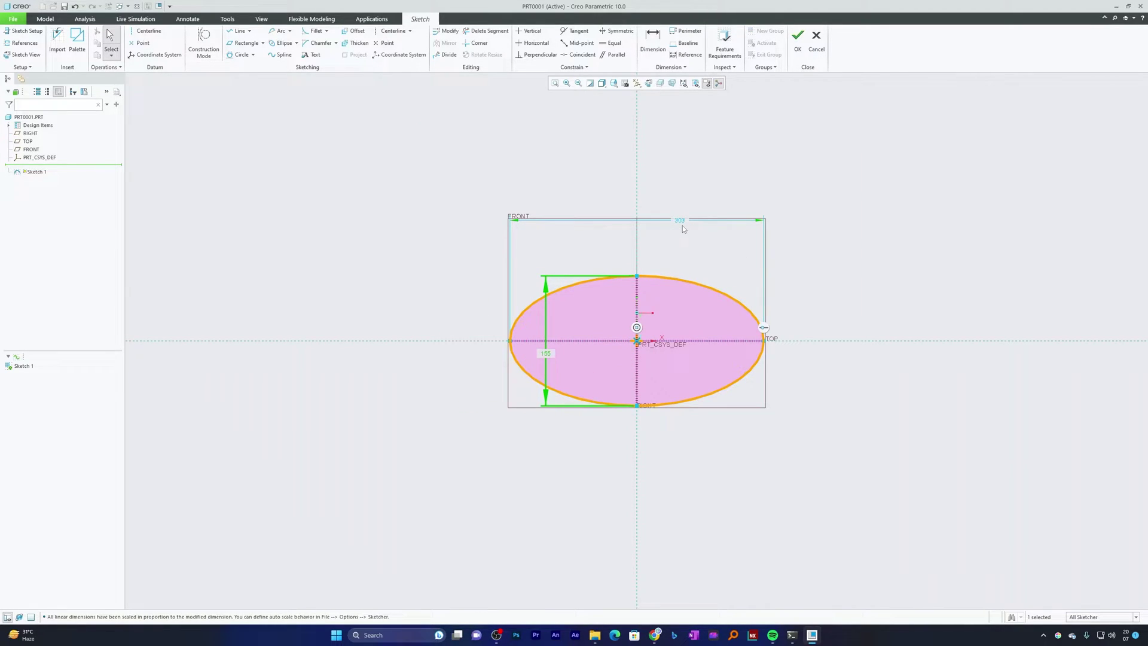
pyautogui.doubleClick(680, 221)
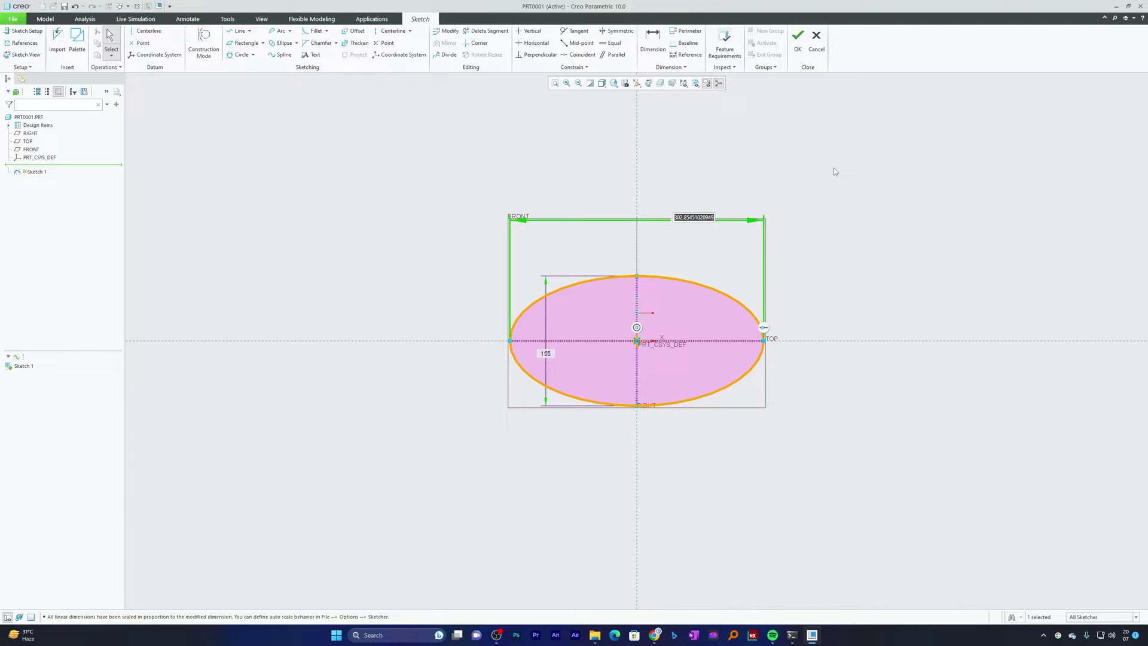
pyautogui.write('300')
pyautogui.press('Return')
pyautogui.click(297, 43)
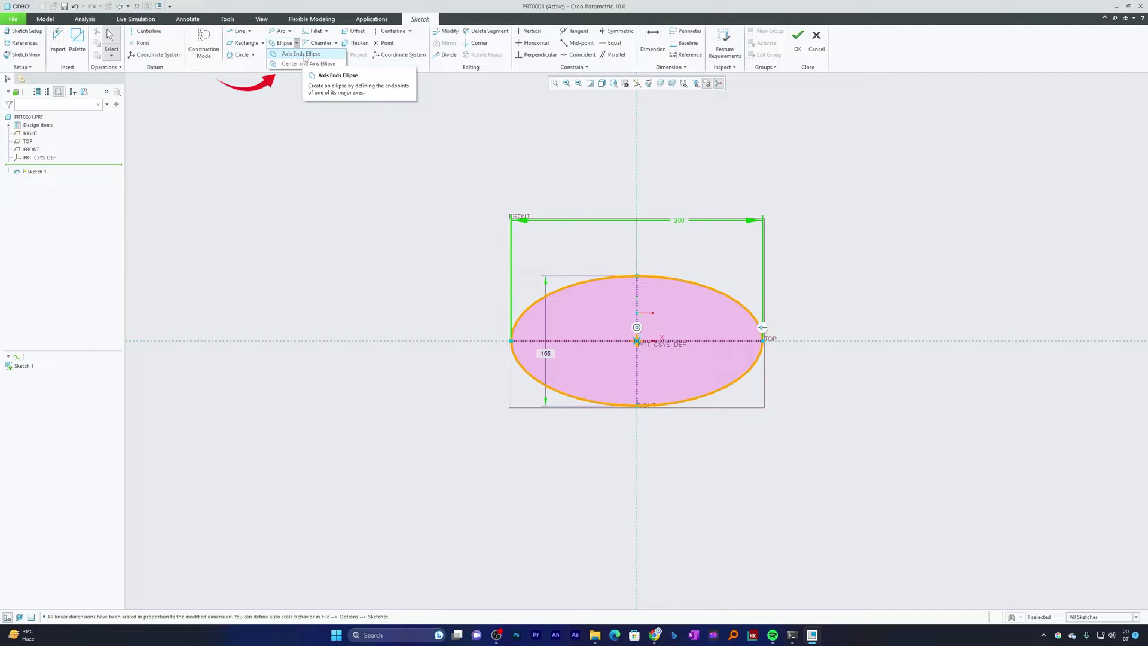
# Step: Draw a taller axis-ends ellipse to the left, ending at the first ellipse's left end
pyautogui.click(305, 58)
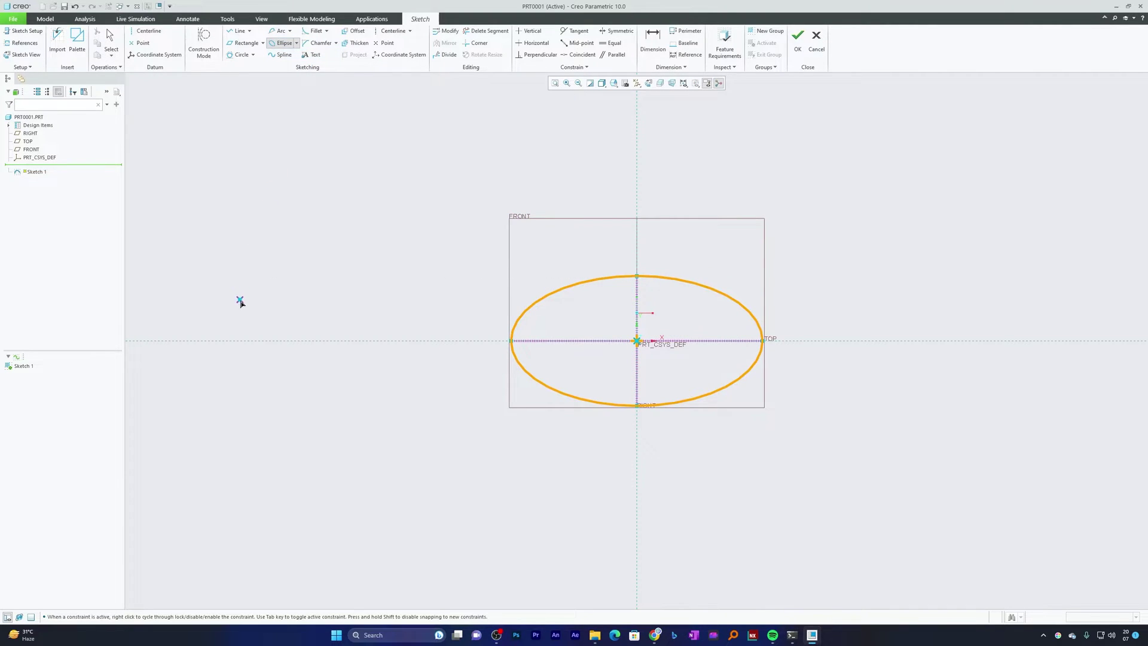
pyautogui.click(247, 340)
pyautogui.click(505, 341)
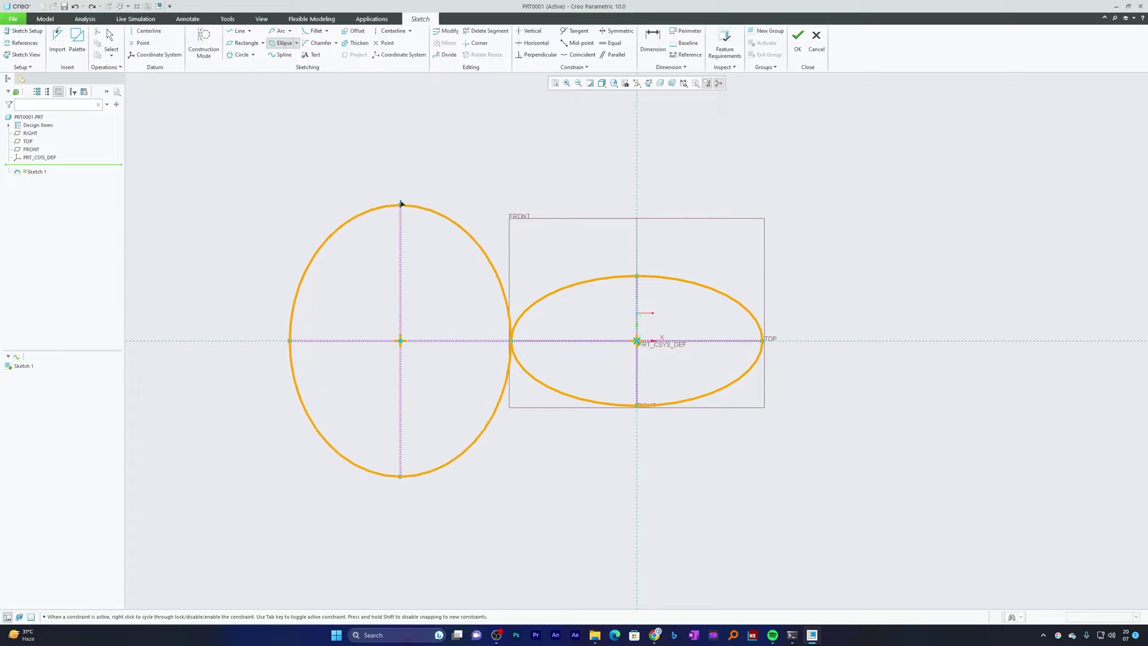
pyautogui.click(404, 153)
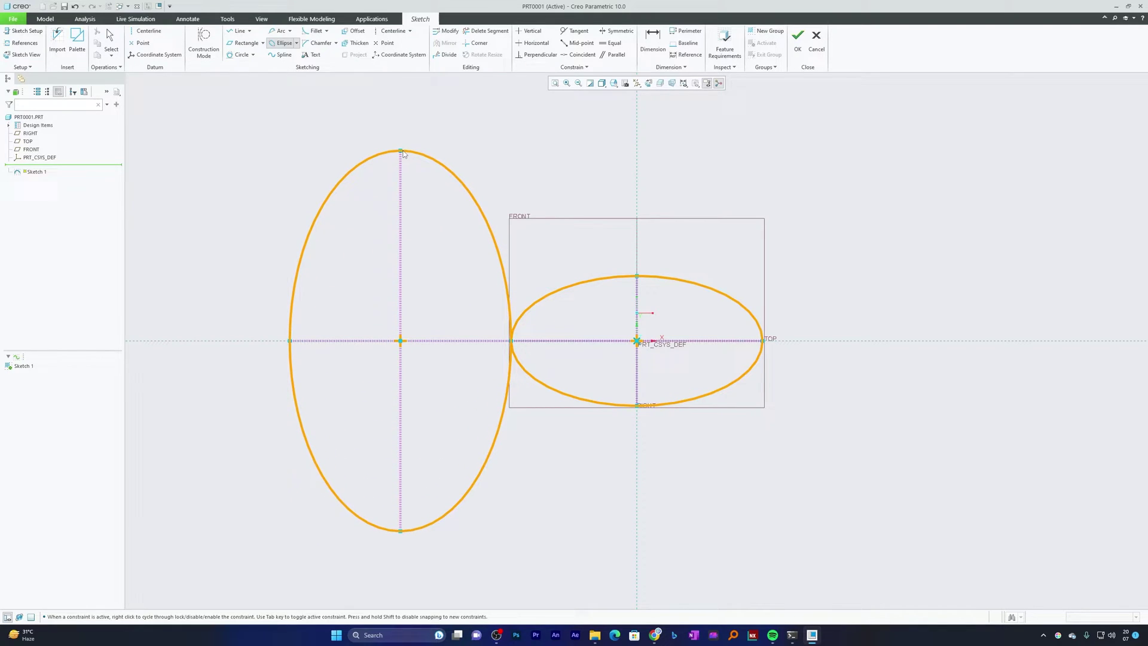
pyautogui.middleClick(472, 133)
# Step: Select all geometry and delete both ellipses with their dimensions
pyautogui.click(475, 132)
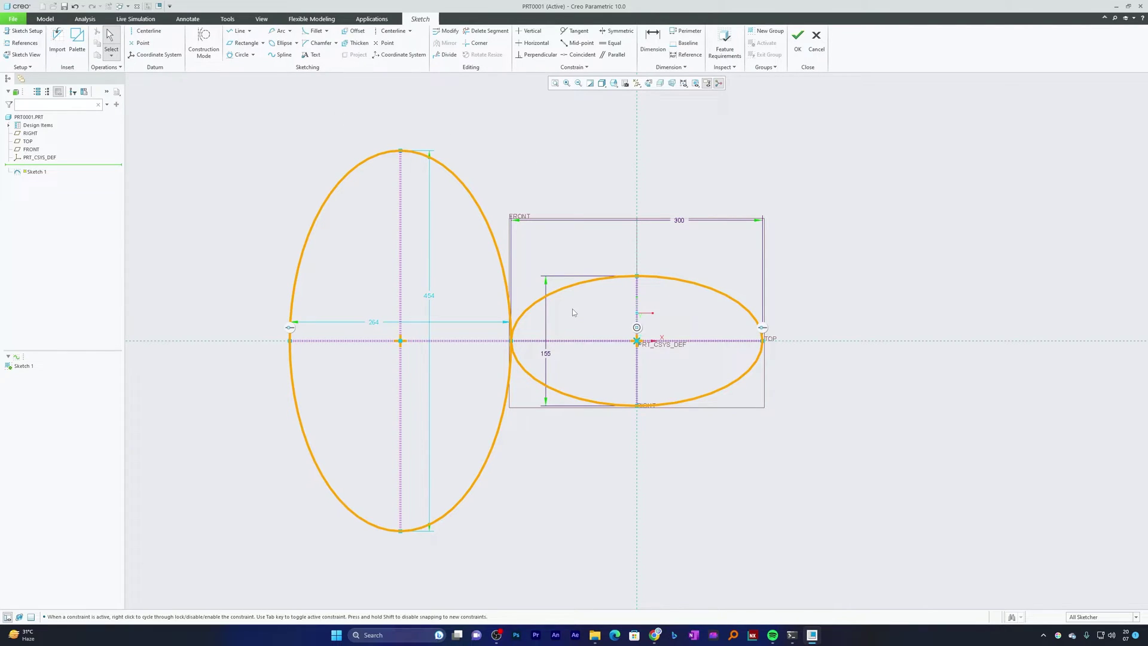
pyautogui.hotkey('ctrl', 'a')
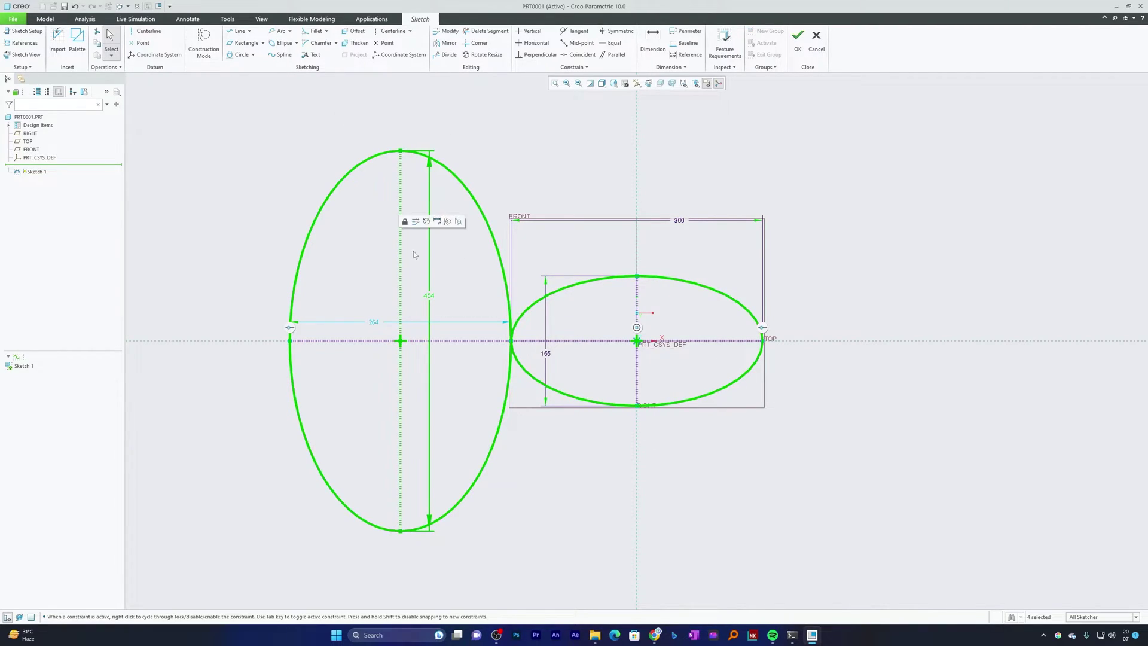
pyautogui.press('Delete')
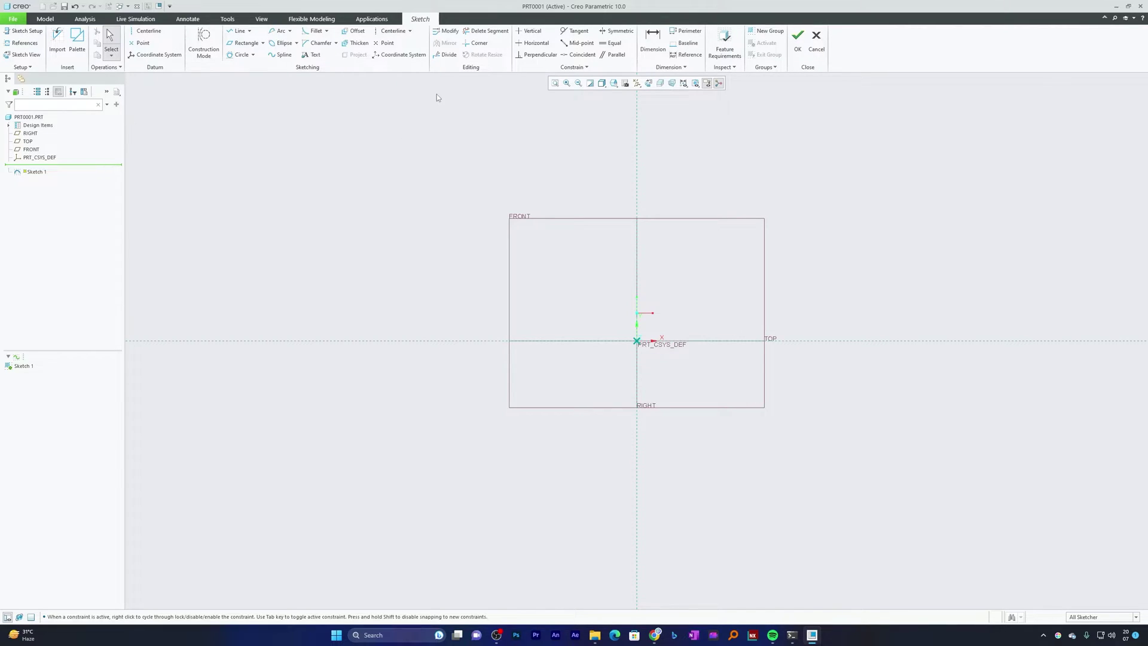
# Step: Search the commands for 'trim'
pyautogui.click(1115, 19)
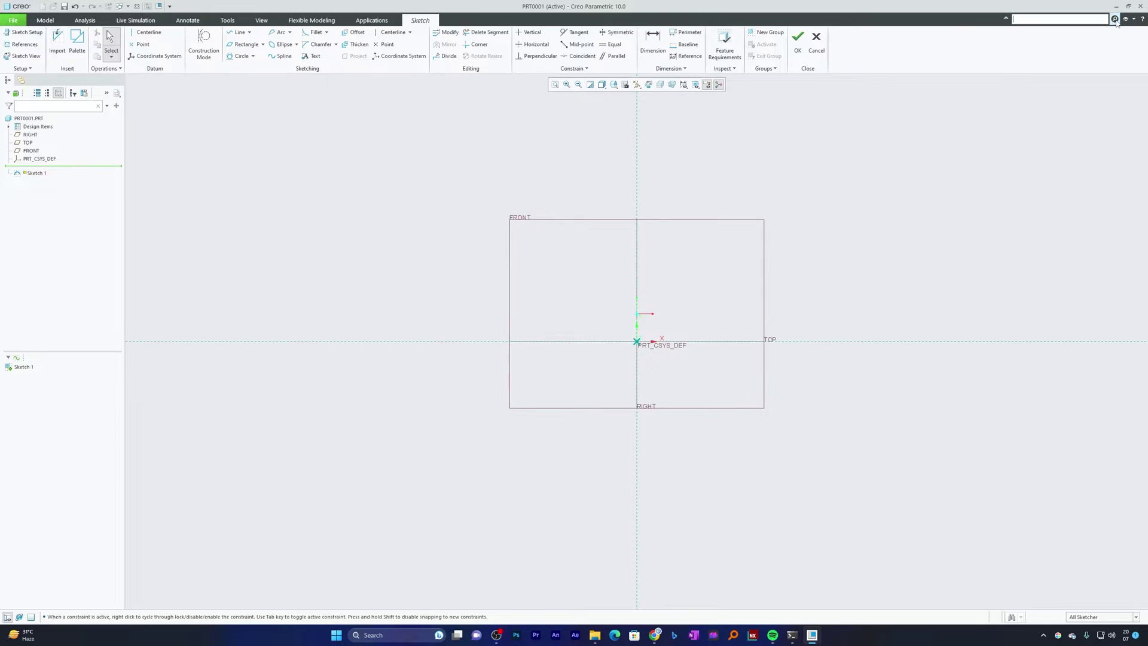
pyautogui.write('trim')
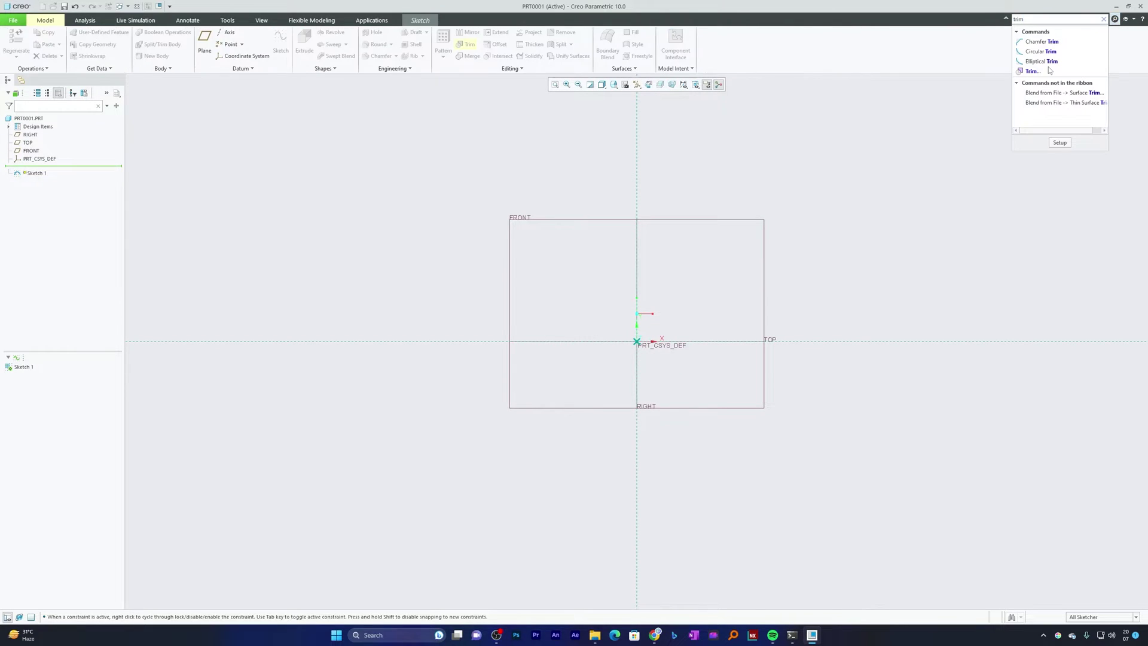
pyautogui.scroll(1, 750, 265)
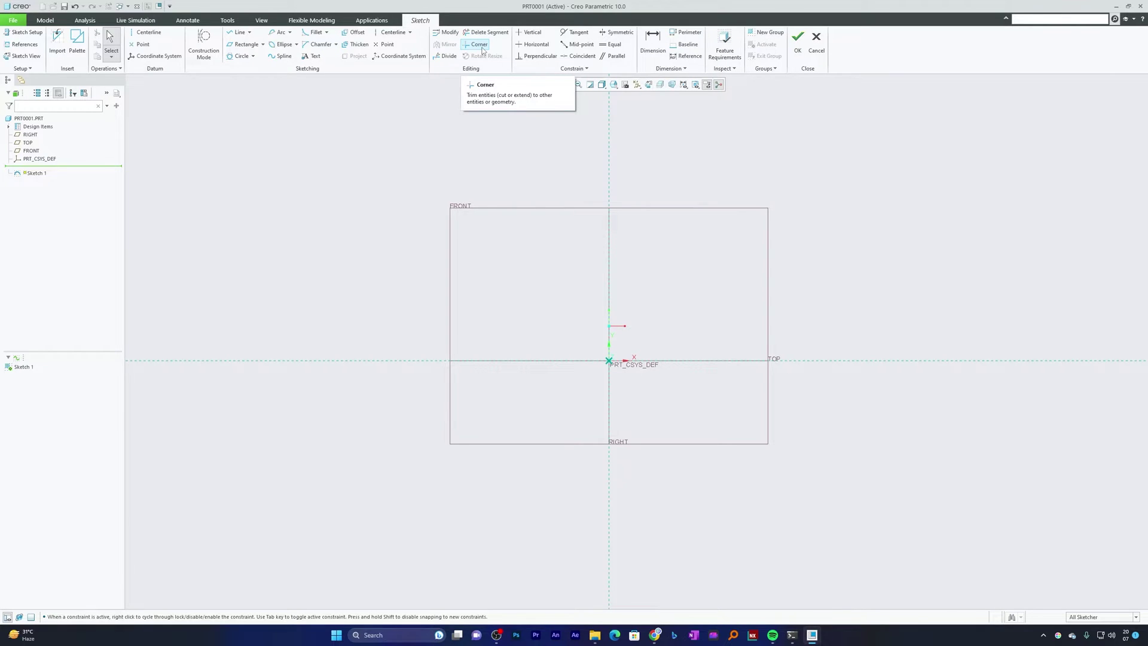
# Step: Draw two long lines crossing each other across the sketch
pyautogui.click(238, 33)
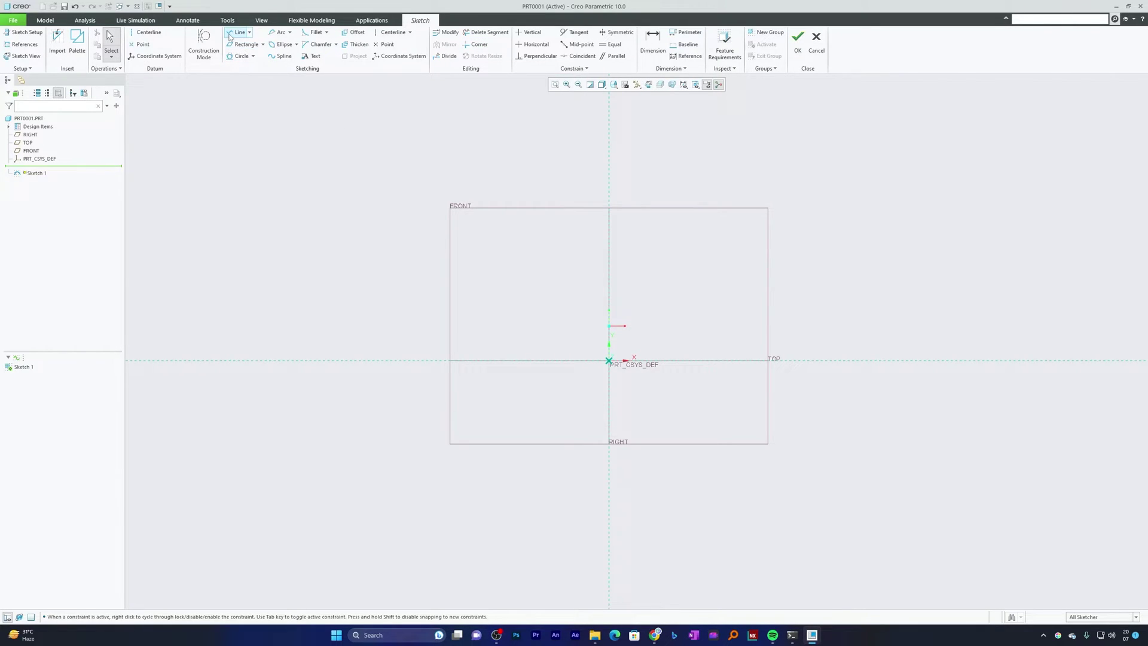
pyautogui.click(333, 258)
pyautogui.click(712, 157)
pyautogui.middleClick(715, 159)
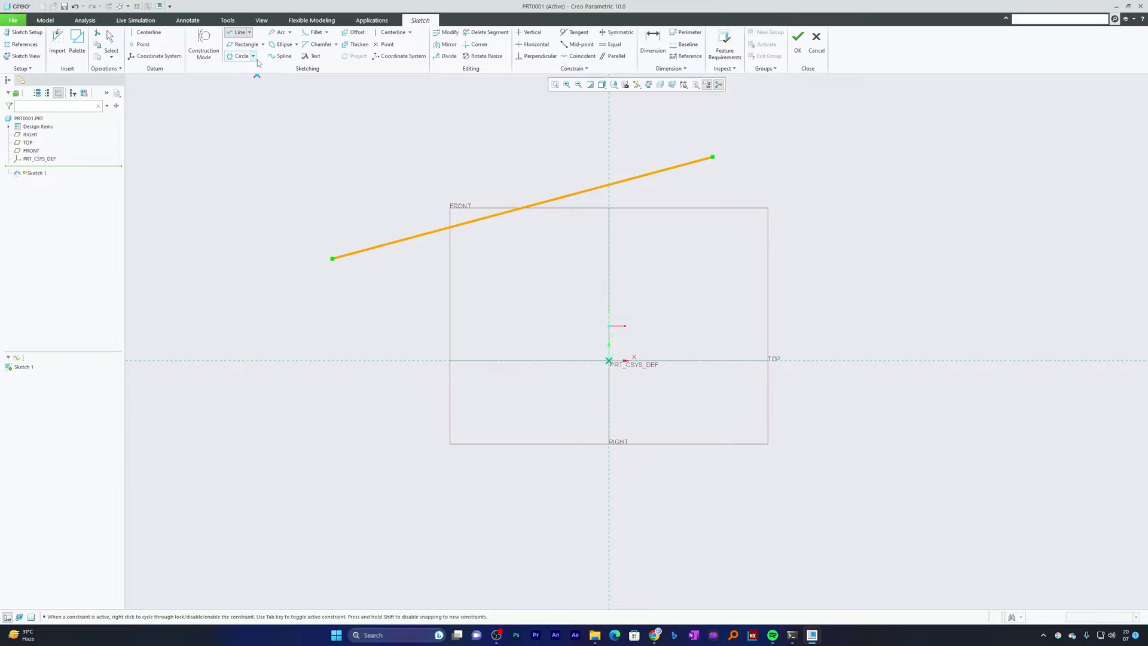
pyautogui.click(294, 157)
pyautogui.click(756, 258)
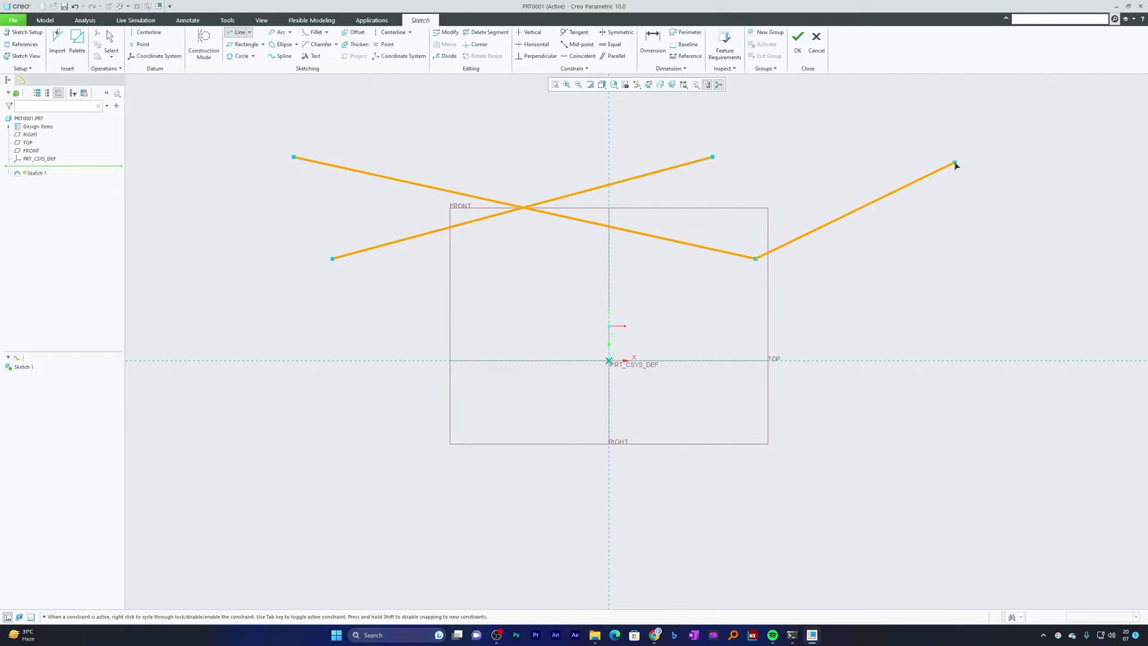
pyautogui.middleClick(955, 163)
# Step: Draw a tilted rectangle at the lower left
pyautogui.click(245, 45)
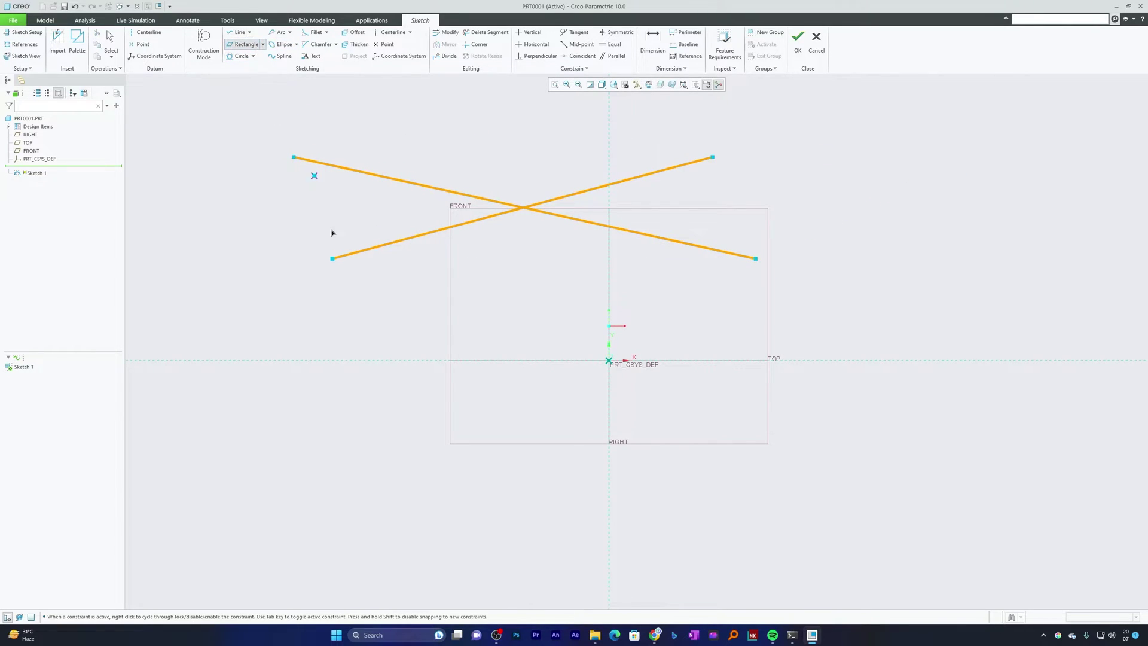
pyautogui.click(252, 245)
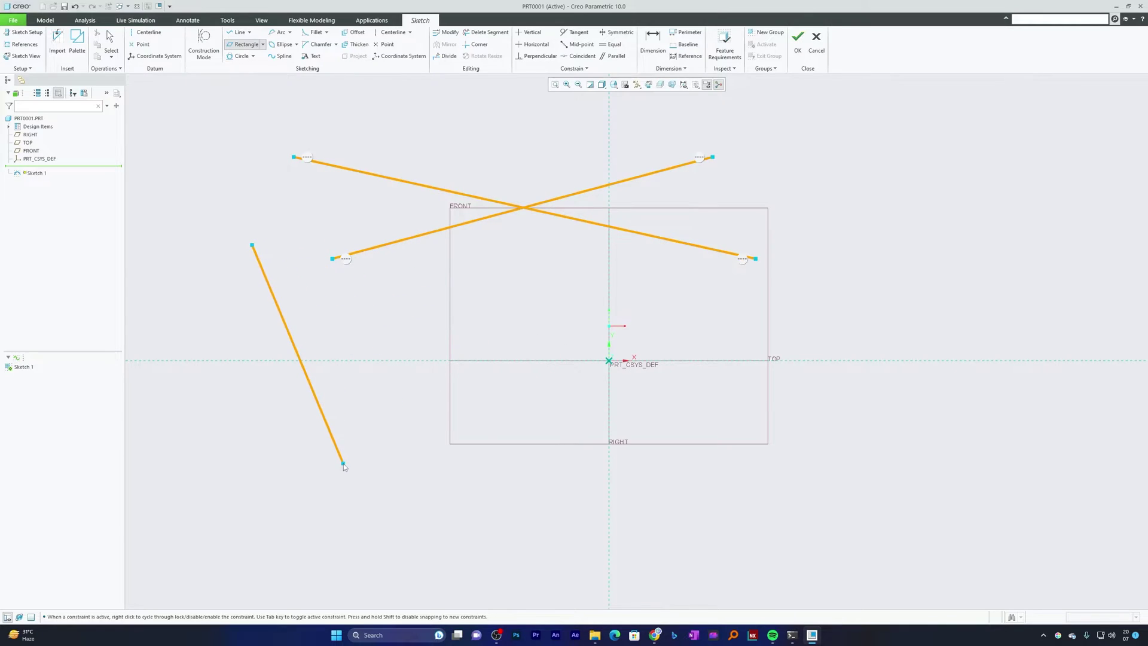
pyautogui.click(344, 464)
pyautogui.click(435, 405)
pyautogui.middleClick(520, 300)
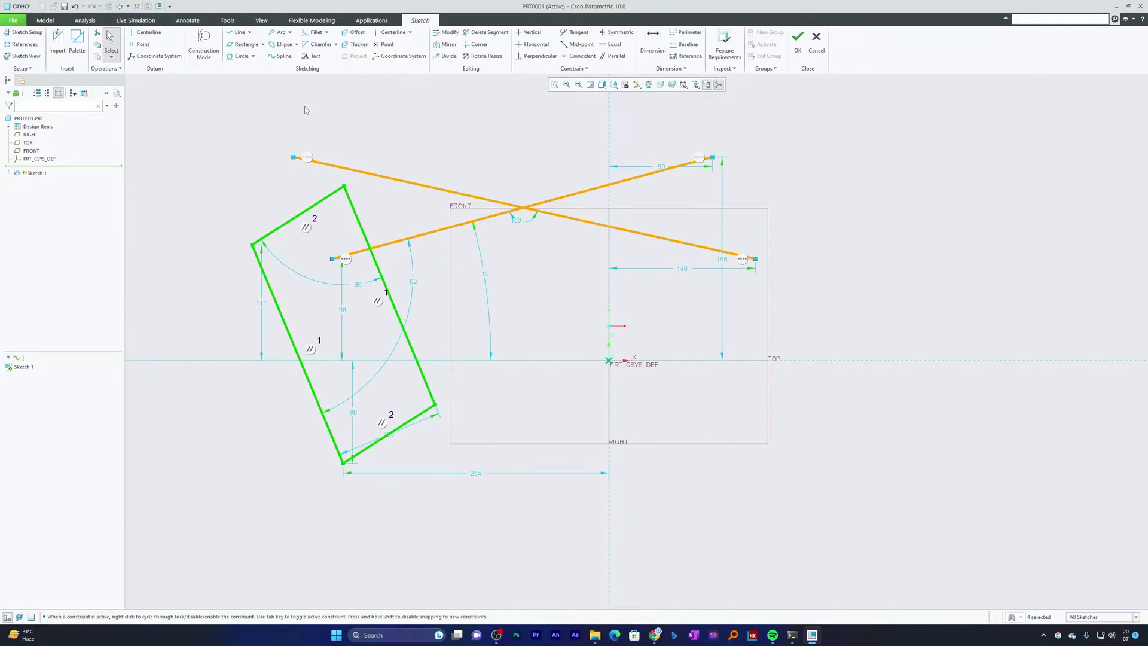
# Step: Draw a large centre-and-point circle at the lower right
pyautogui.click(253, 55)
pyautogui.click(259, 67)
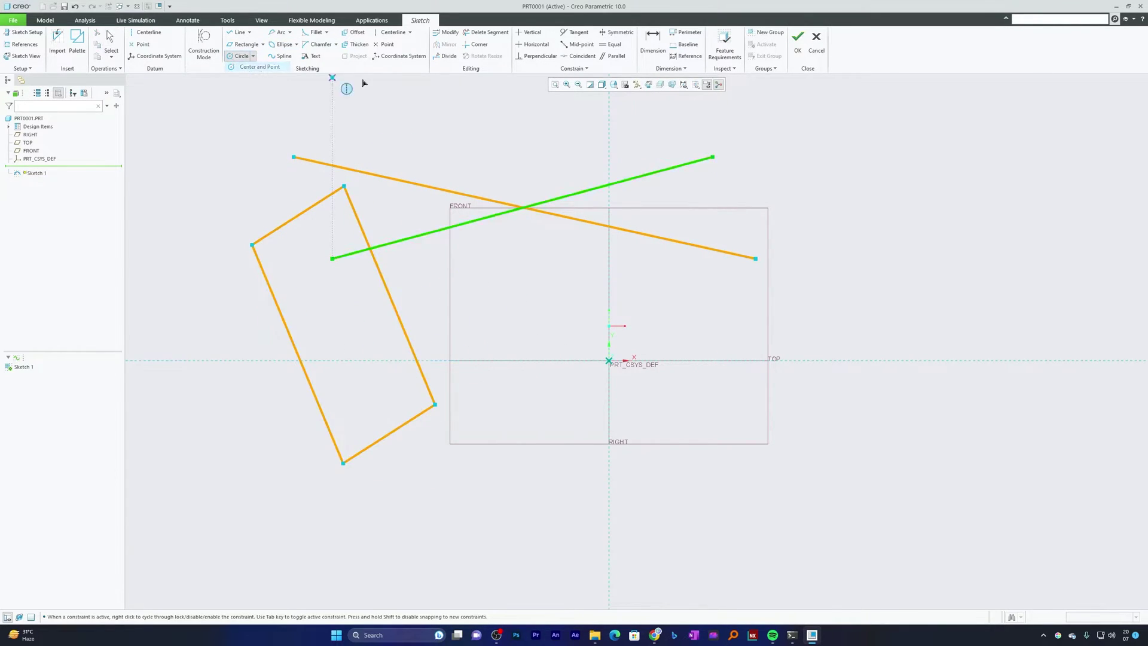
pyautogui.click(876, 441)
pyautogui.click(687, 272)
pyautogui.middleClick(687, 272)
pyautogui.scroll(3, 419, 206)
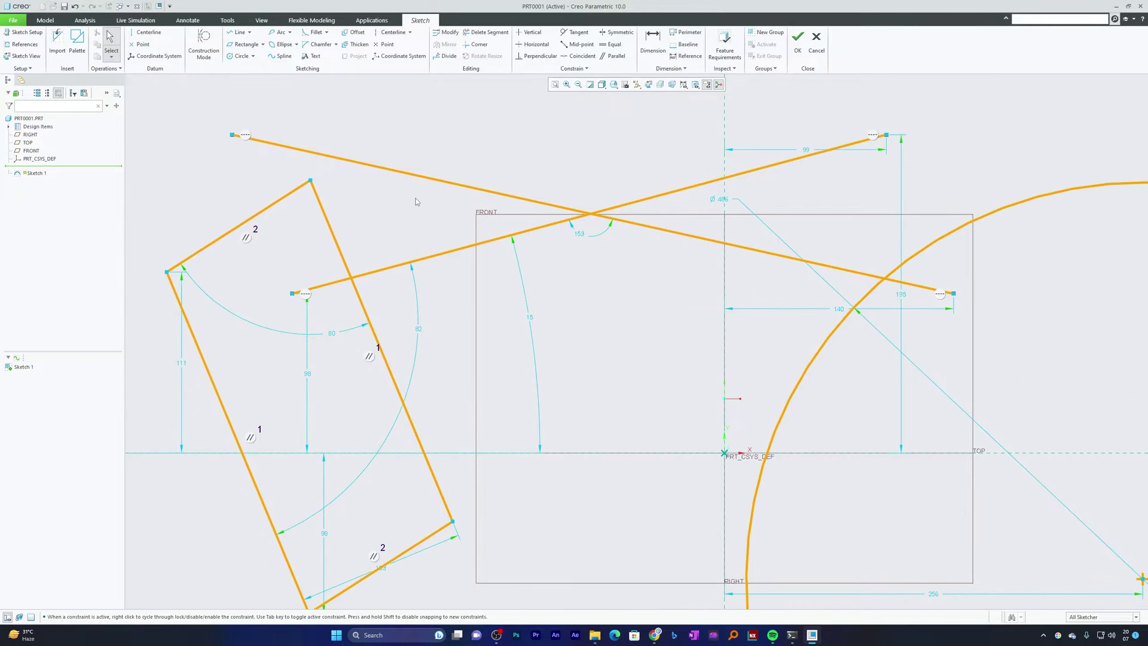
pyautogui.scroll(-4, 417, 201)
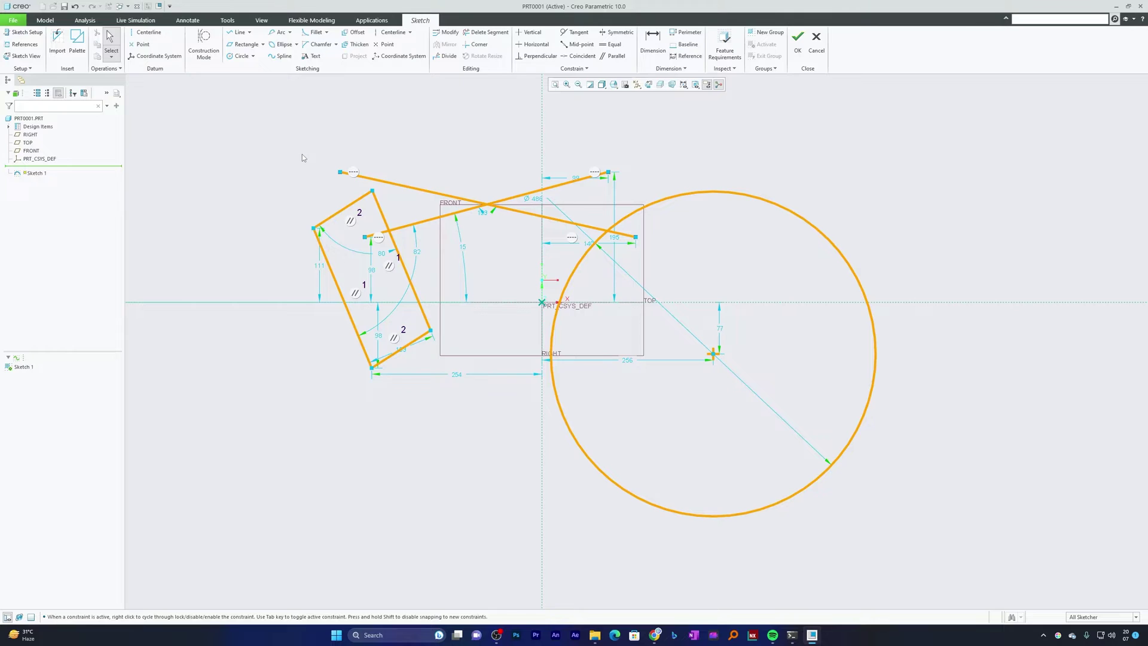
# Step: Corner-trim the falling and rising lines so they meet at their intersection
pyautogui.click(476, 45)
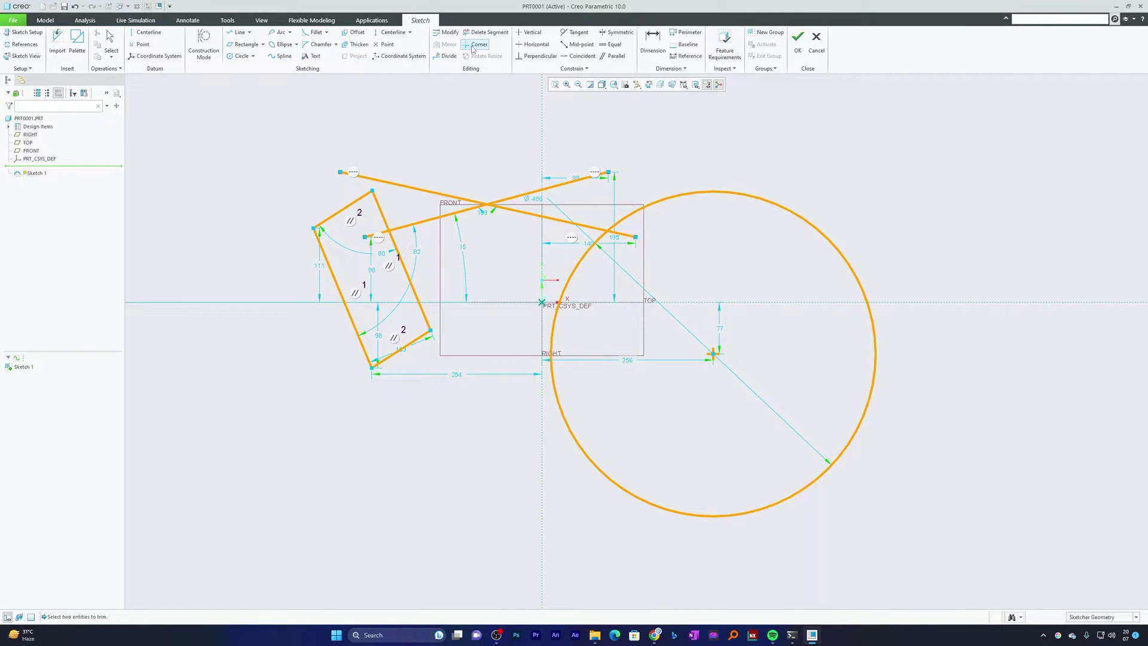
pyautogui.scroll(5, 483, 120)
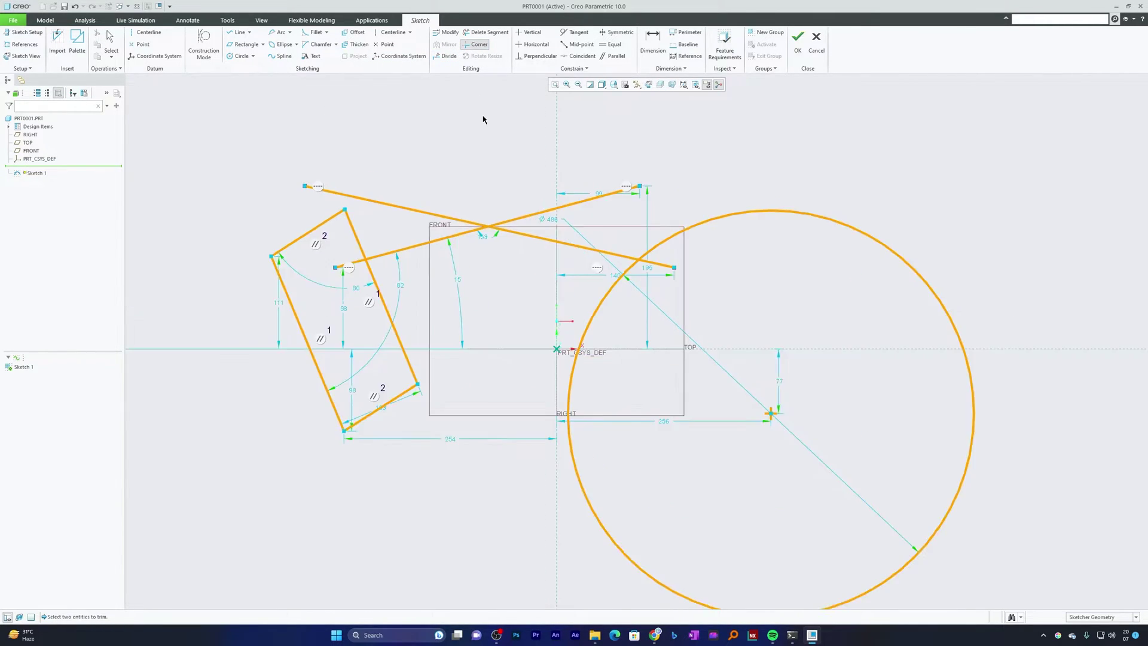
pyautogui.scroll(-4, 524, 188)
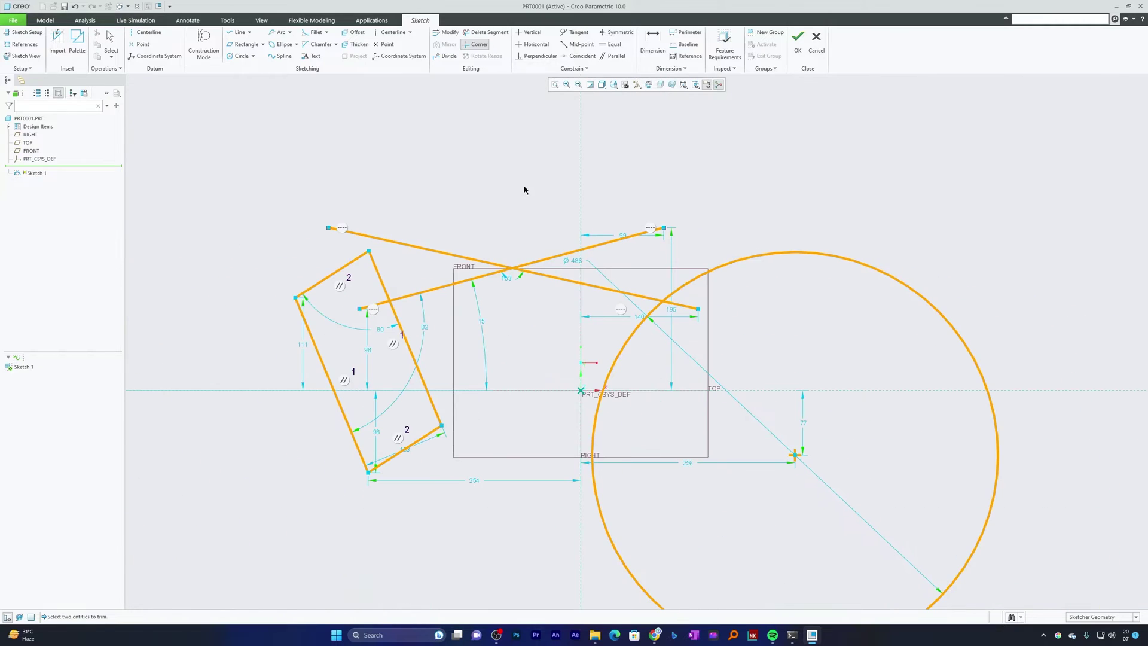
pyautogui.scroll(3, 515, 225)
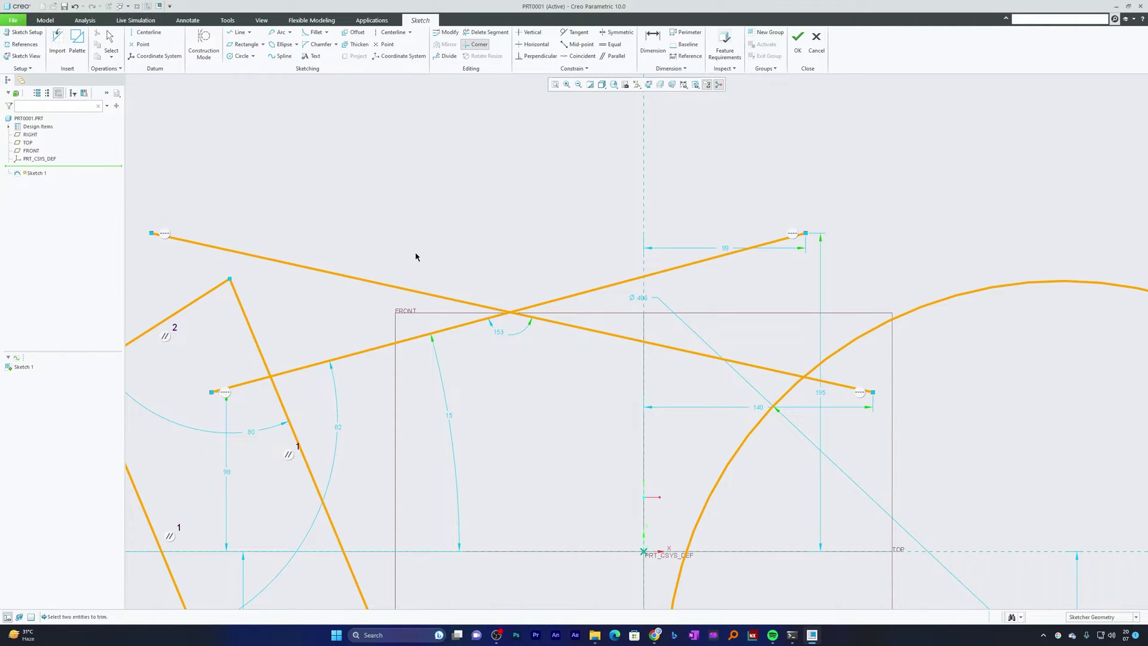
pyautogui.scroll(2, 573, 353)
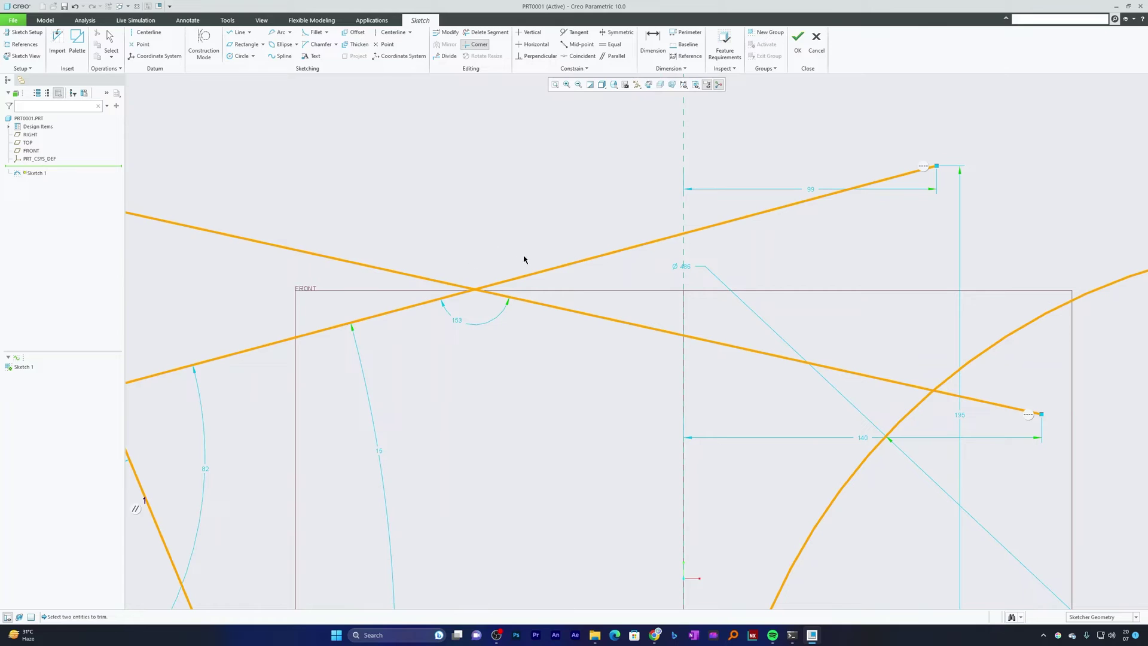
pyautogui.scroll(-2, 653, 269)
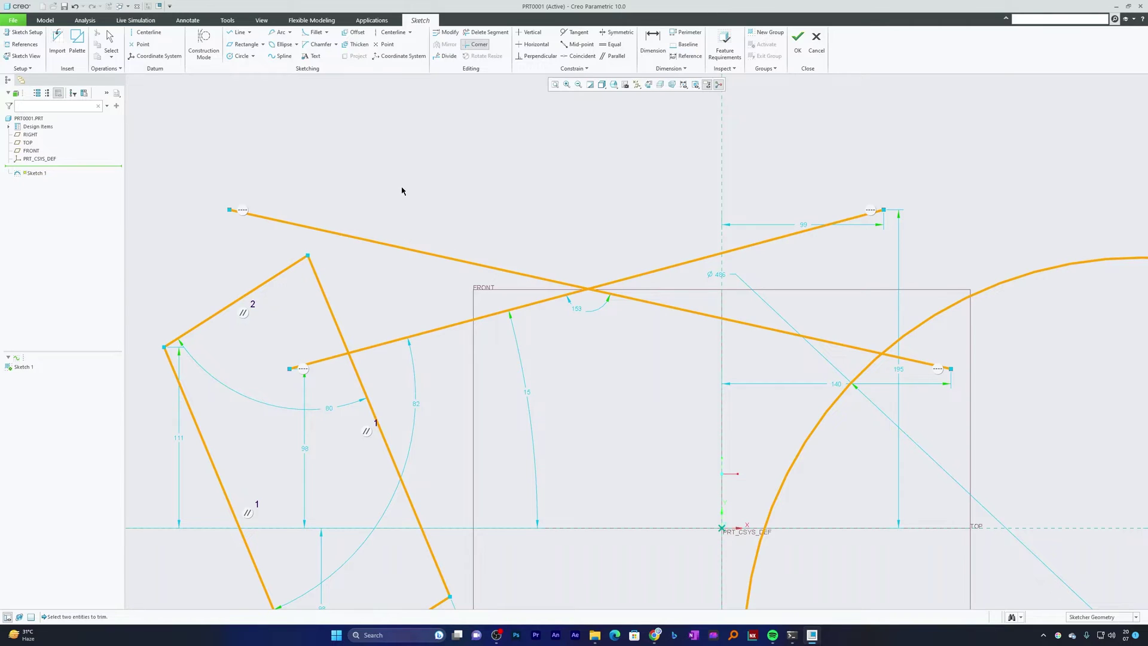
pyautogui.click(403, 249)
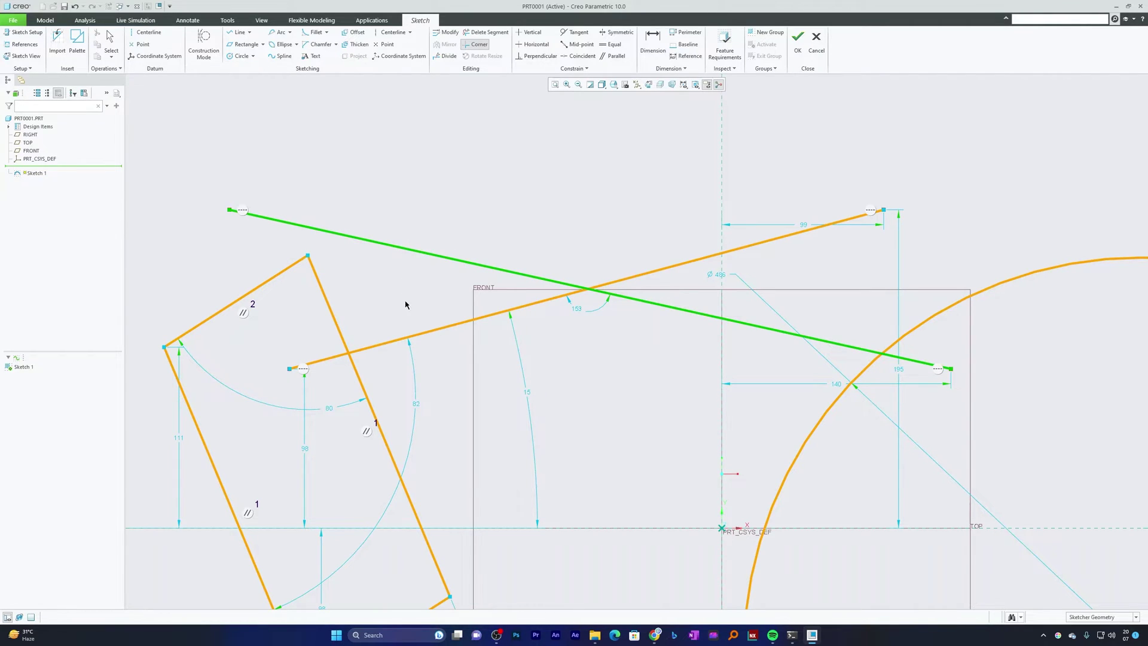
pyautogui.click(422, 333)
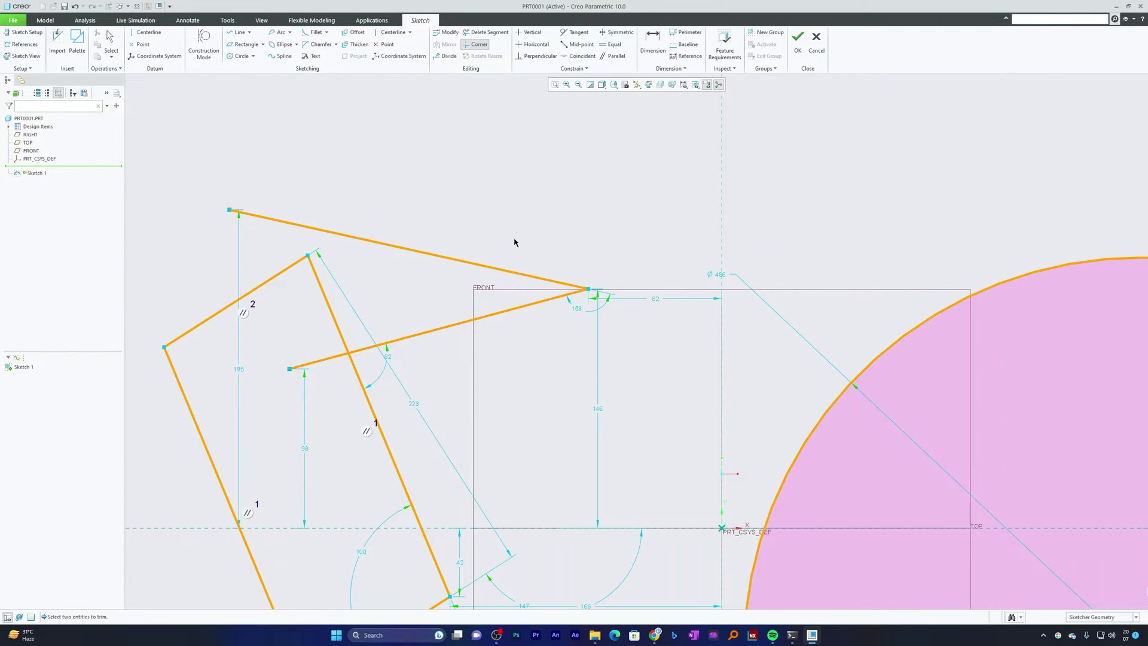
pyautogui.press('Escape')
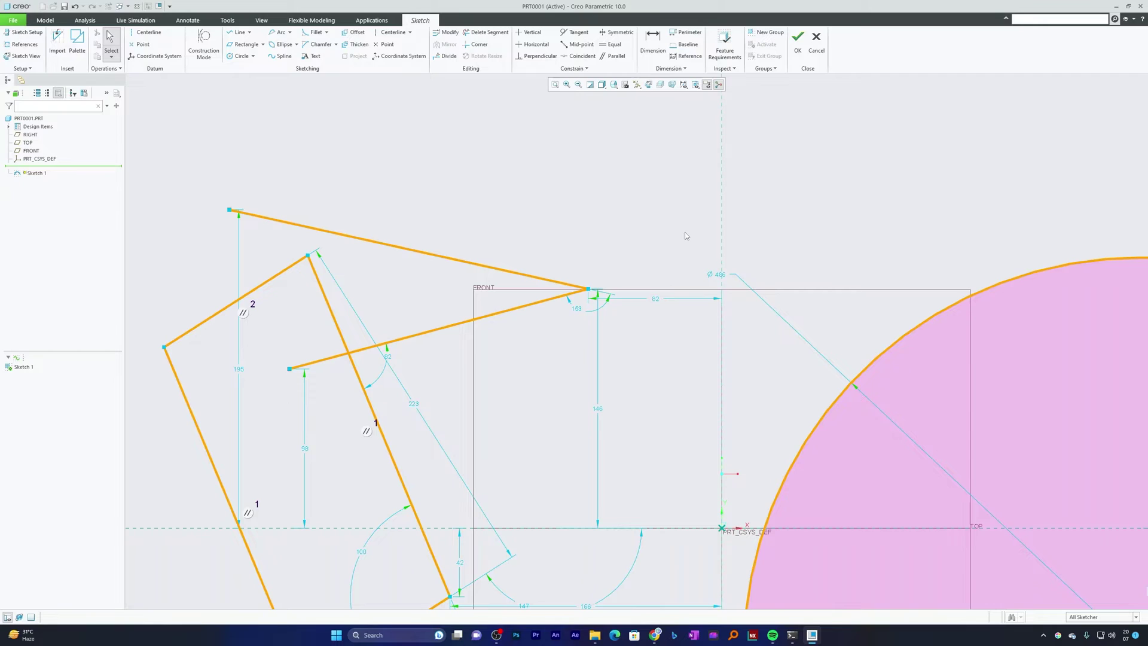
# Step: Draw a tall near-vertical line and a second line crossing it
pyautogui.click(233, 32)
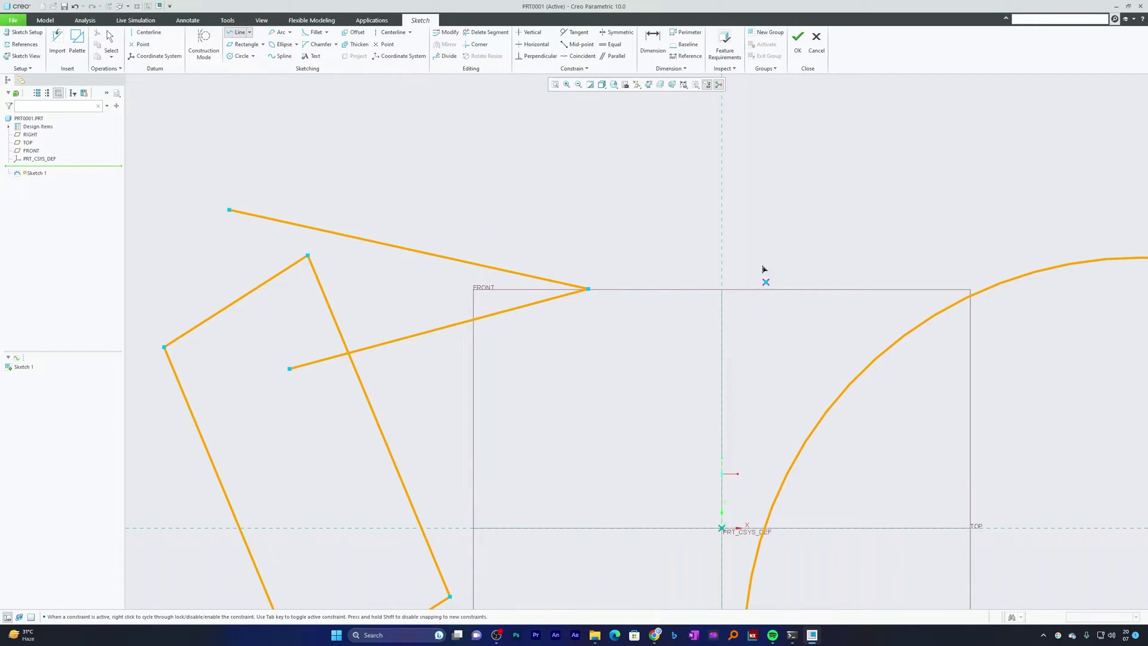
pyautogui.click(657, 164)
pyautogui.click(681, 421)
pyautogui.middleClick(681, 420)
pyautogui.click(529, 350)
pyautogui.click(766, 329)
pyautogui.middleClick(799, 289)
pyautogui.middleClick(799, 290)
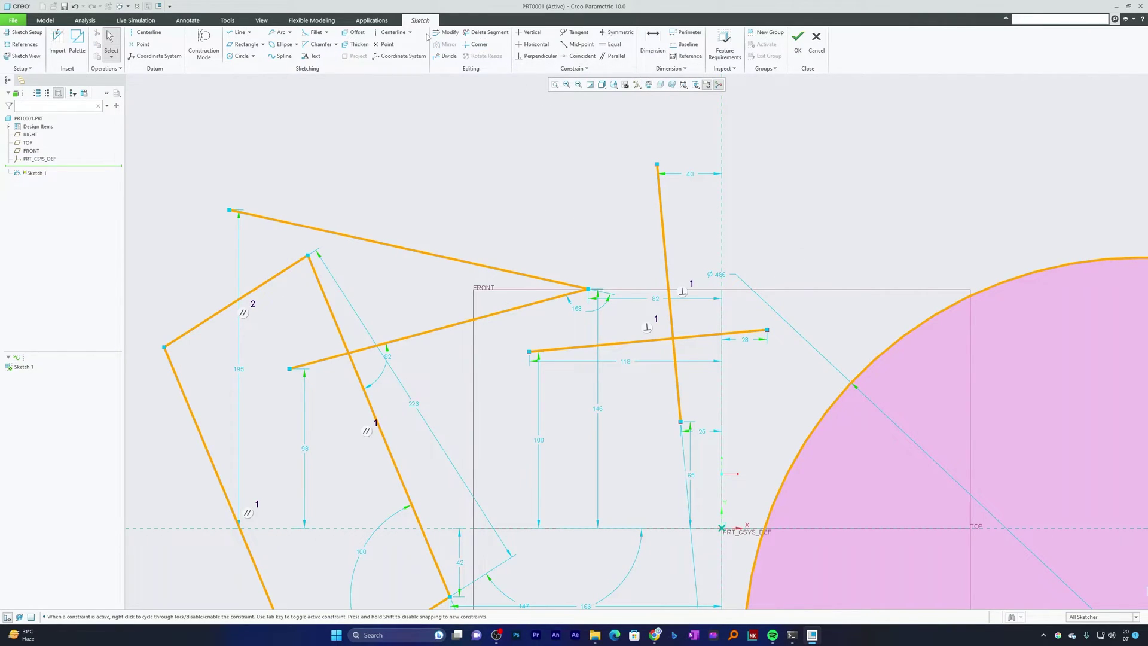
# Step: Corner-trim the crossing line against the tall line
pyautogui.click(479, 44)
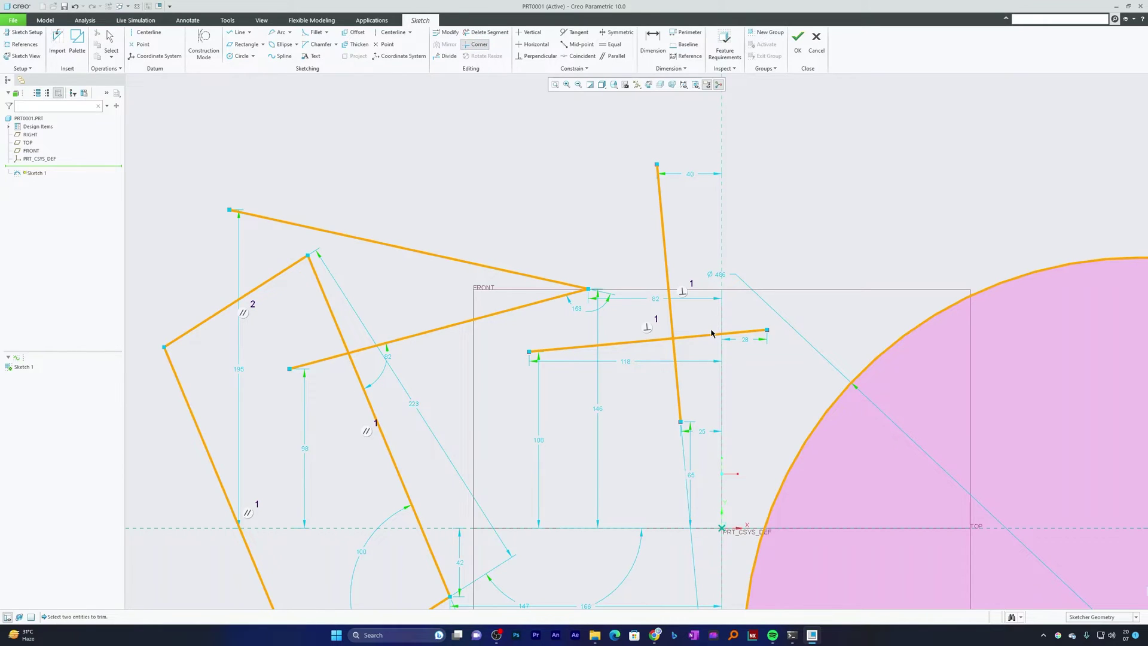
pyautogui.click(656, 342)
pyautogui.click(674, 350)
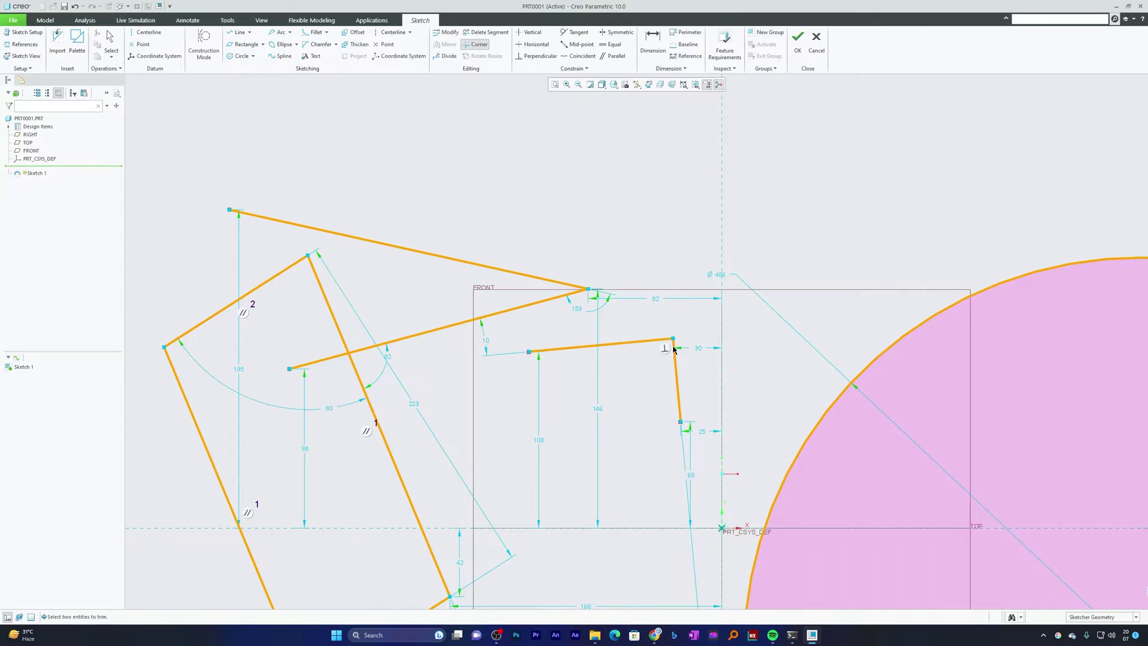
pyautogui.middleClick(794, 213)
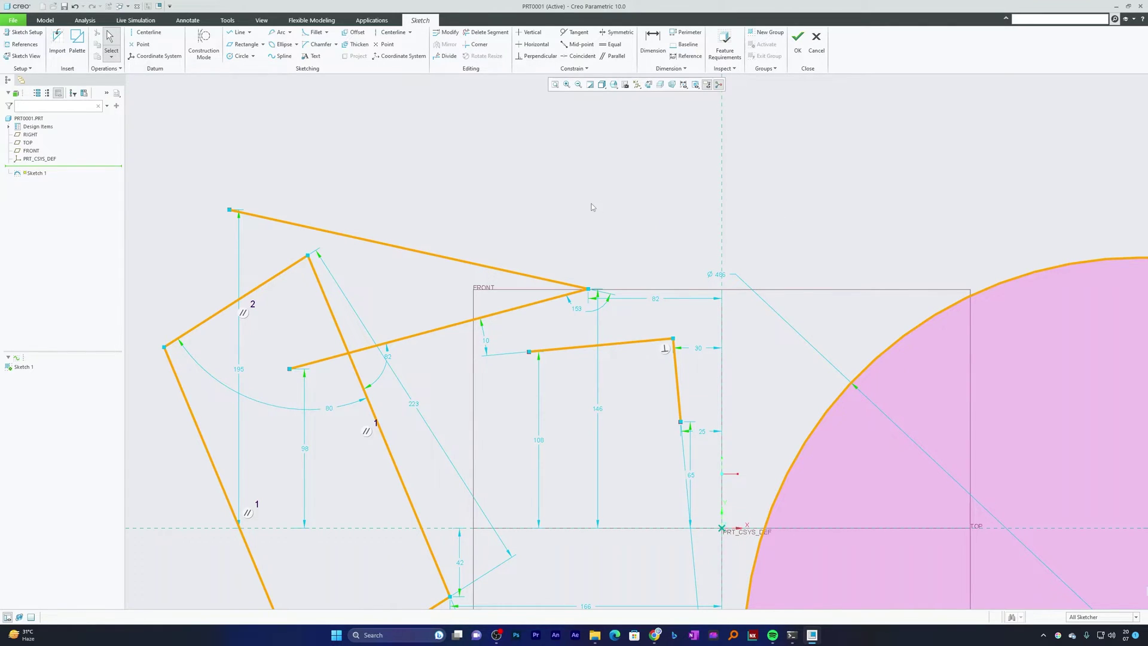
# Step: Box-select and delete the corner lines, then undo the deletion
pyautogui.moveTo(689, 323); pyautogui.dragTo(617, 372)
pyautogui.press('Delete')
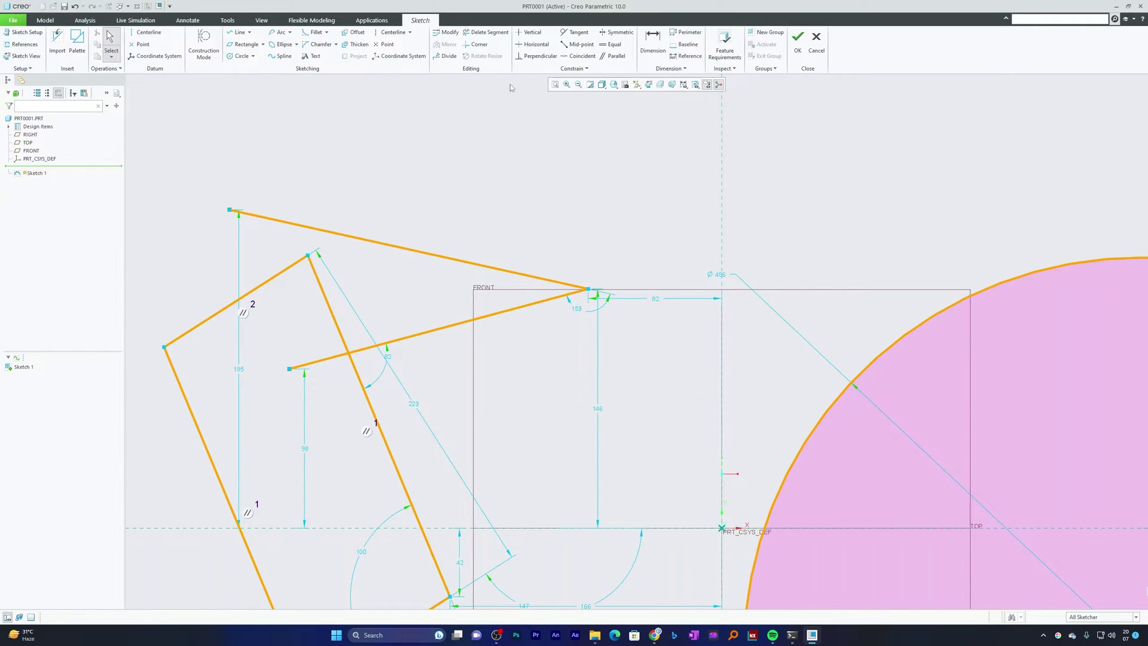
pyautogui.hotkey('ctrl', 'z')
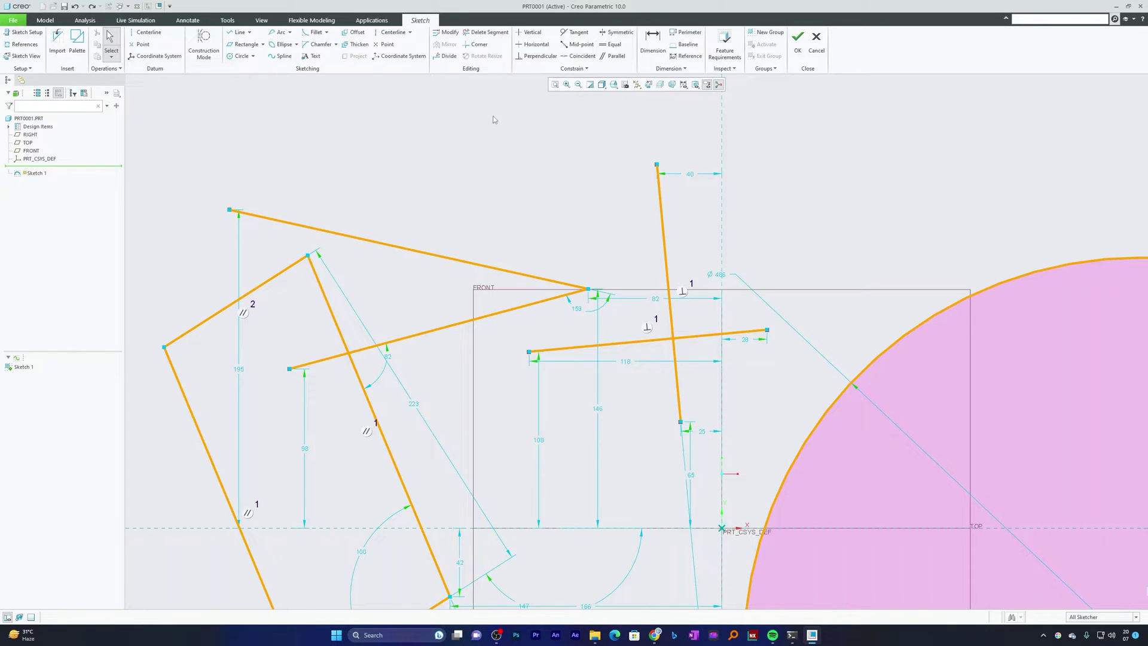
# Step: Delete the overhanging segments of the tall, crossing and sloped lines
pyautogui.click(497, 38)
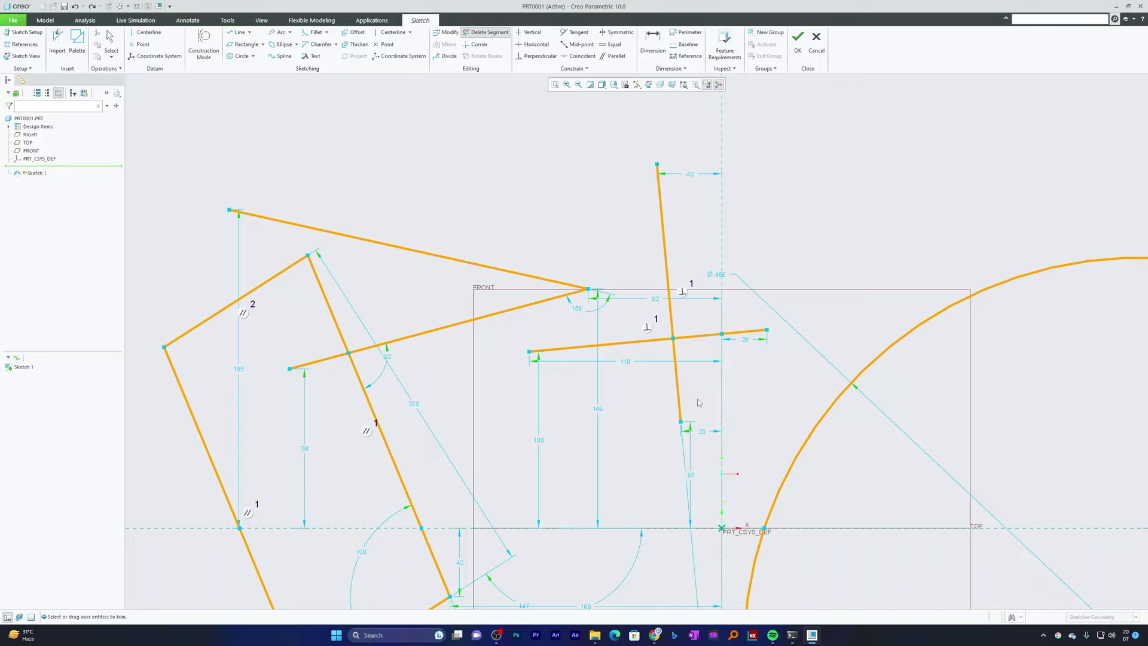
pyautogui.moveTo(699, 386); pyautogui.dragTo(657, 402)
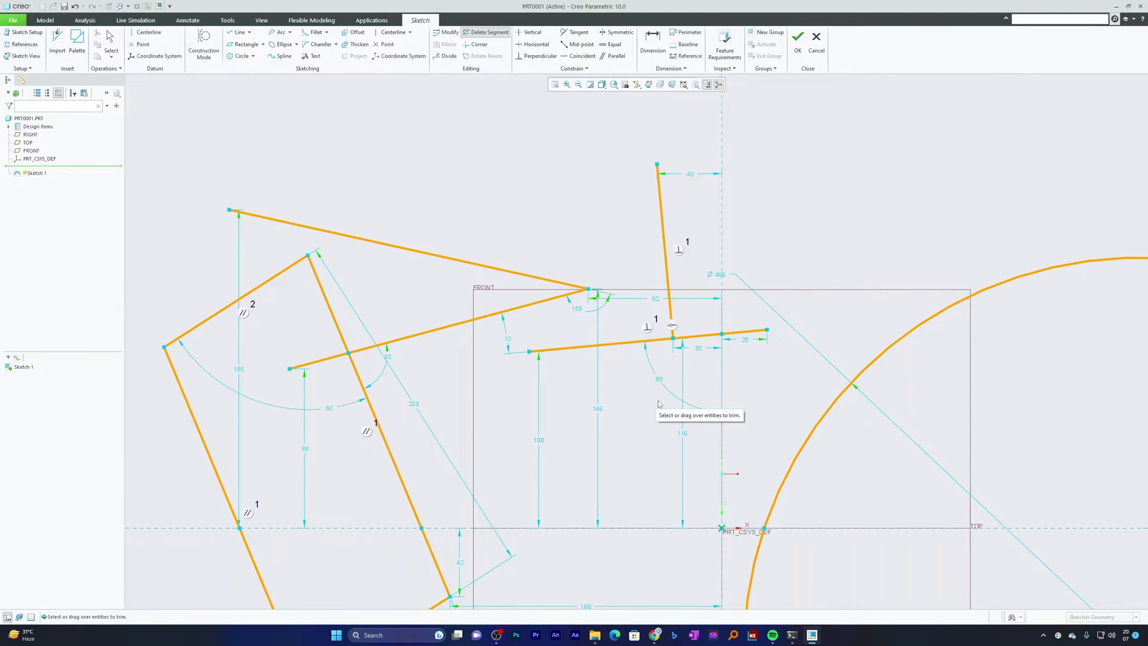
pyautogui.moveTo(755, 306)
pyautogui.mouseDown()
pyautogui.moveTo(752, 346)
pyautogui.moveTo(697, 344)
pyautogui.moveTo(771, 338)
pyautogui.mouseUp()
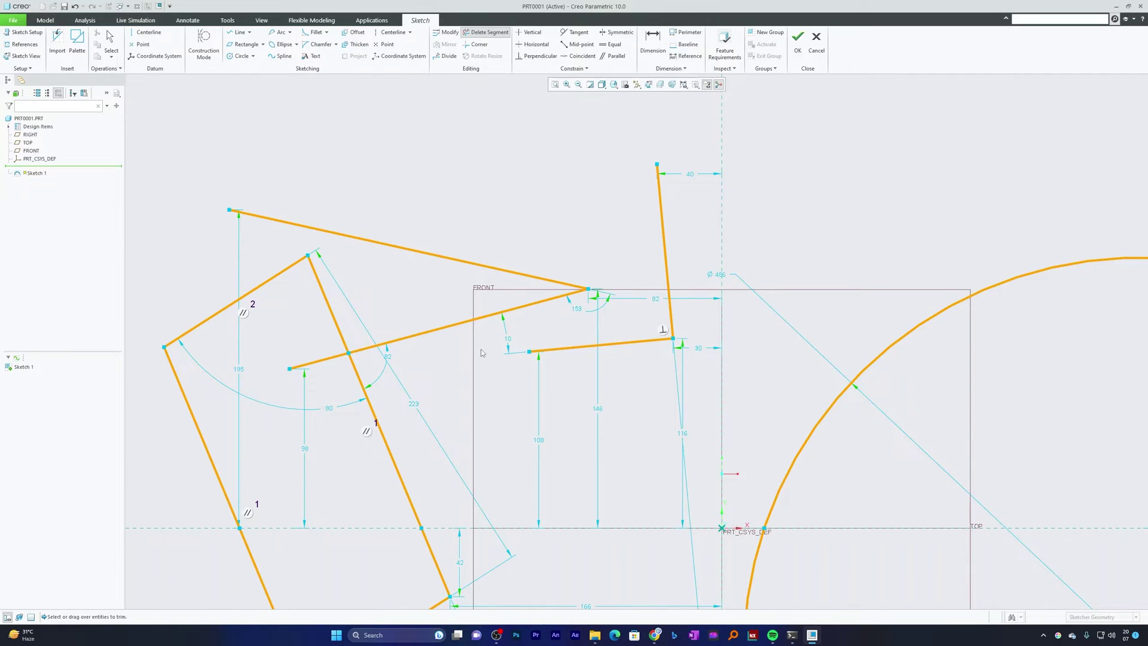
pyautogui.click(477, 318)
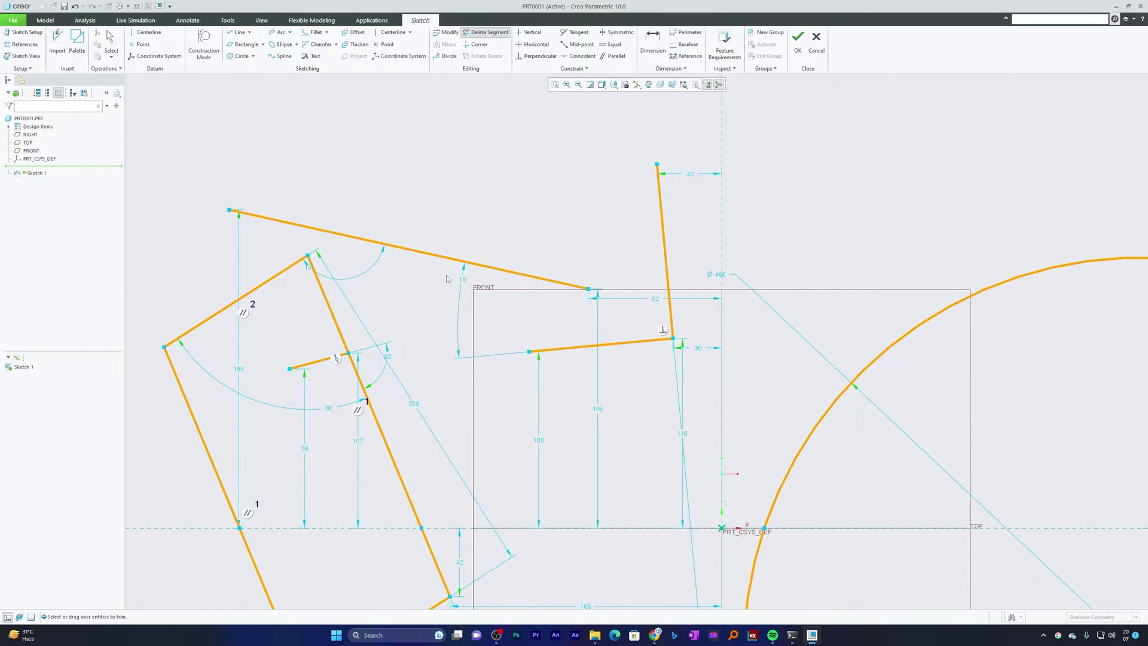
# Step: Draw a steep line crossing the top line
pyautogui.click(238, 32)
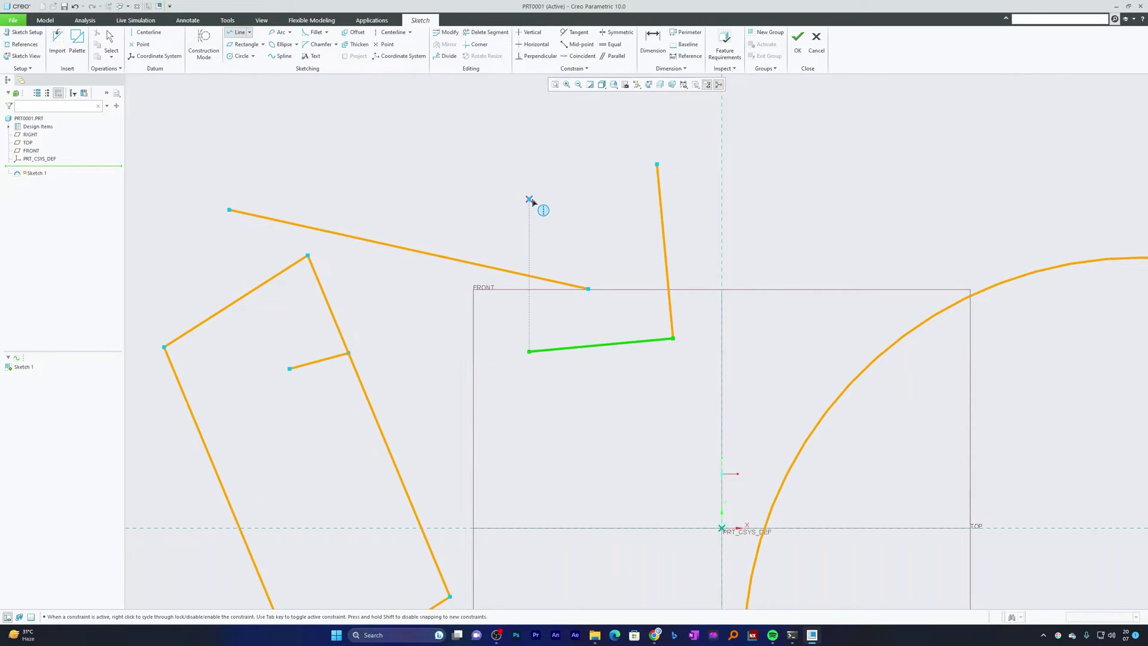
pyautogui.click(476, 177)
pyautogui.click(437, 359)
pyautogui.middleClick(612, 149)
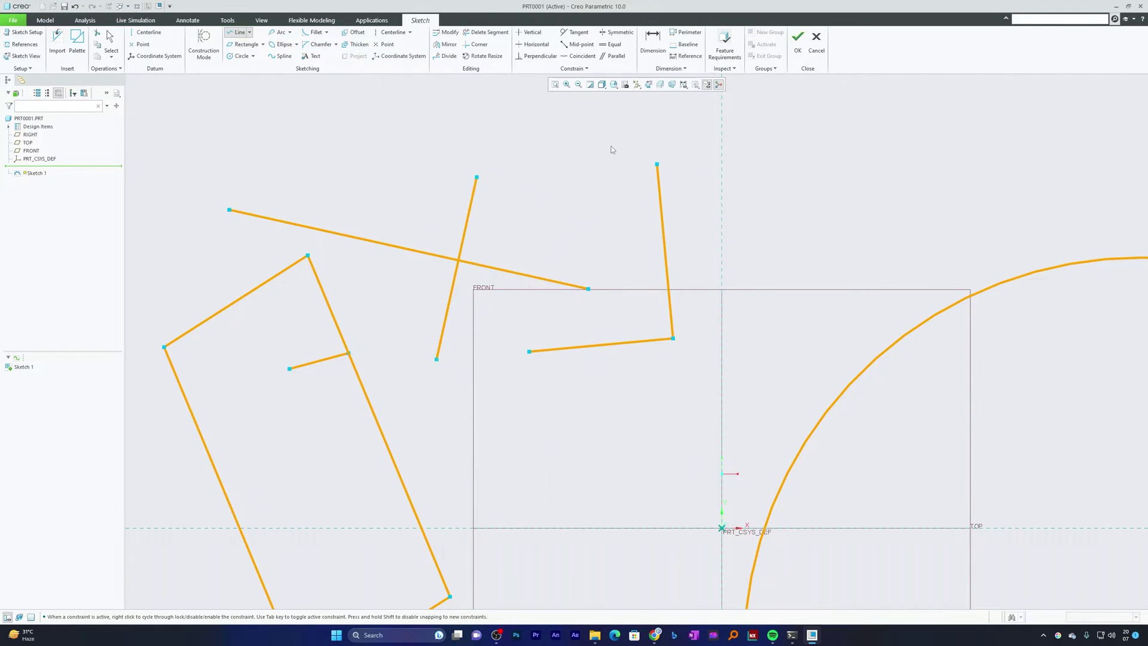
pyautogui.middleClick(613, 149)
# Step: Trim away the steep line's top, the top line's left part and the leftover piece
pyautogui.click(481, 32)
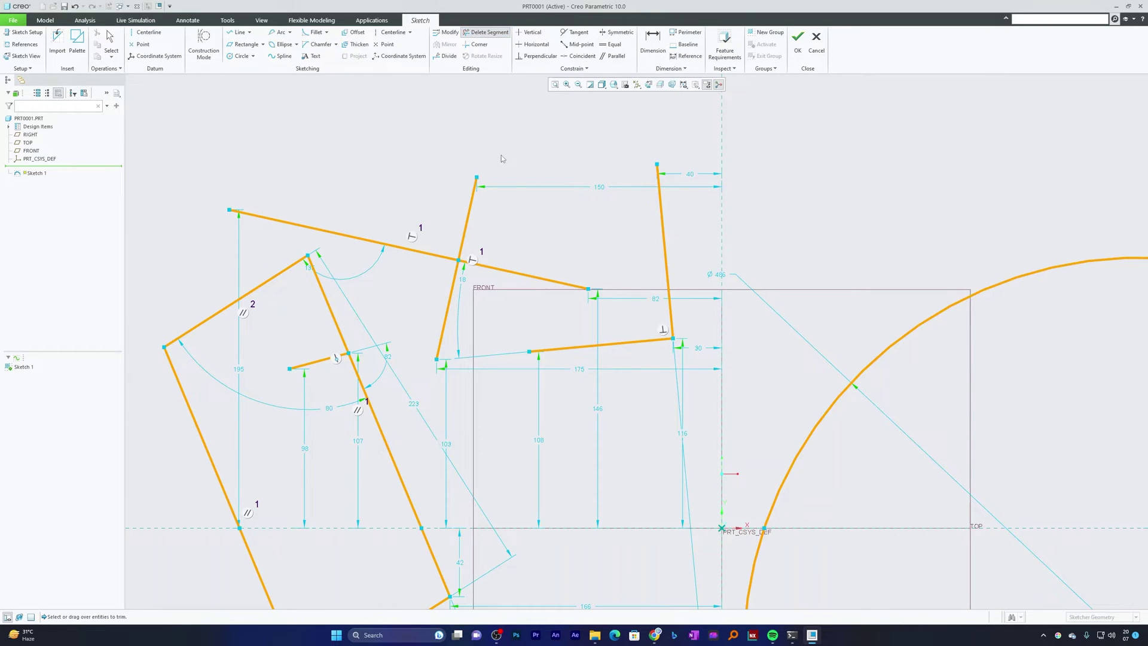
pyautogui.moveTo(500, 154)
pyautogui.mouseDown()
pyautogui.moveTo(507, 173)
pyautogui.moveTo(461, 264)
pyautogui.moveTo(273, 206)
pyautogui.mouseUp()
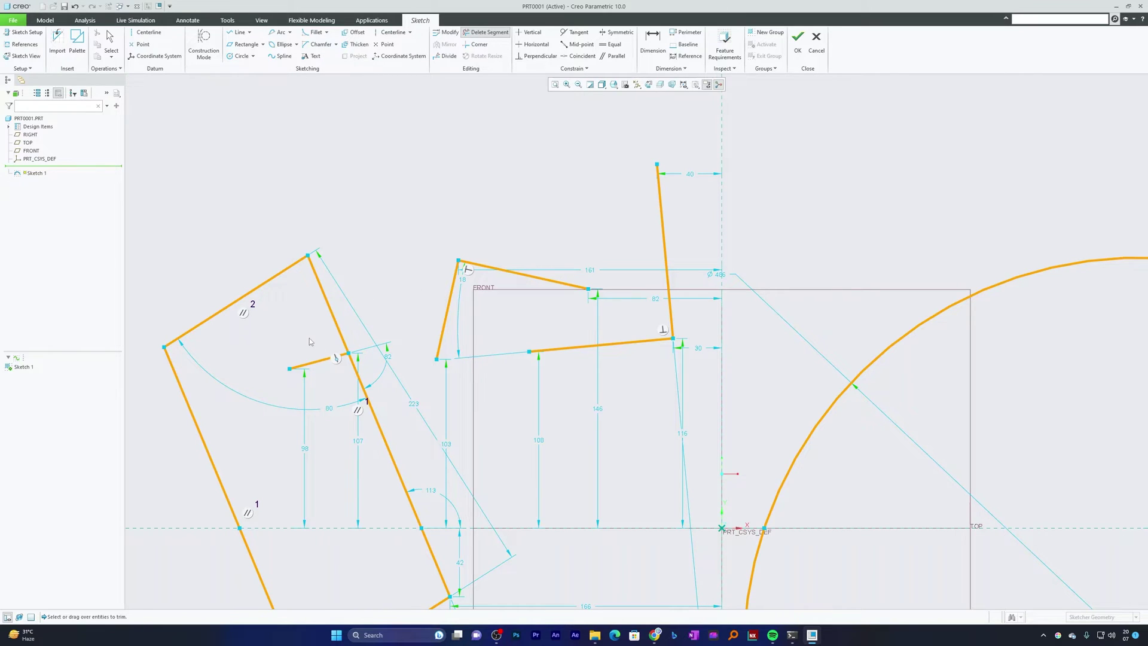
pyautogui.click(316, 361)
# Step: Delete the circle's upper arc and the sides of the tilted rectangle with Delete Segment
pyautogui.middleClick(654, 148)
pyautogui.scroll(-3, 654, 149)
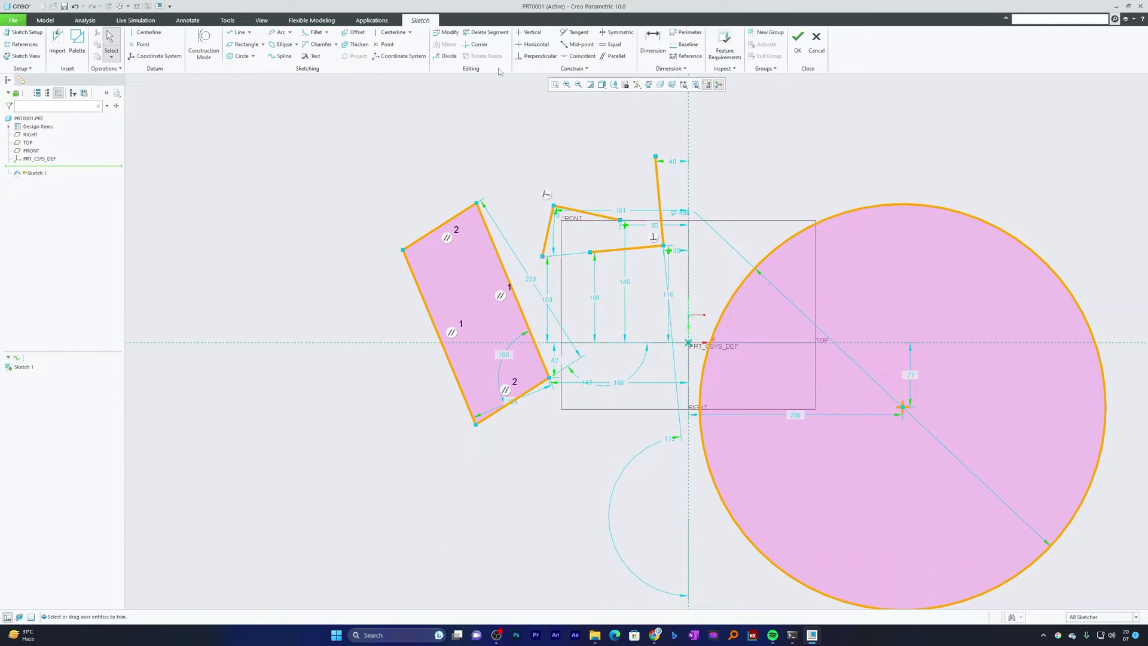
pyautogui.click(485, 33)
pyautogui.scroll(-2, 659, 187)
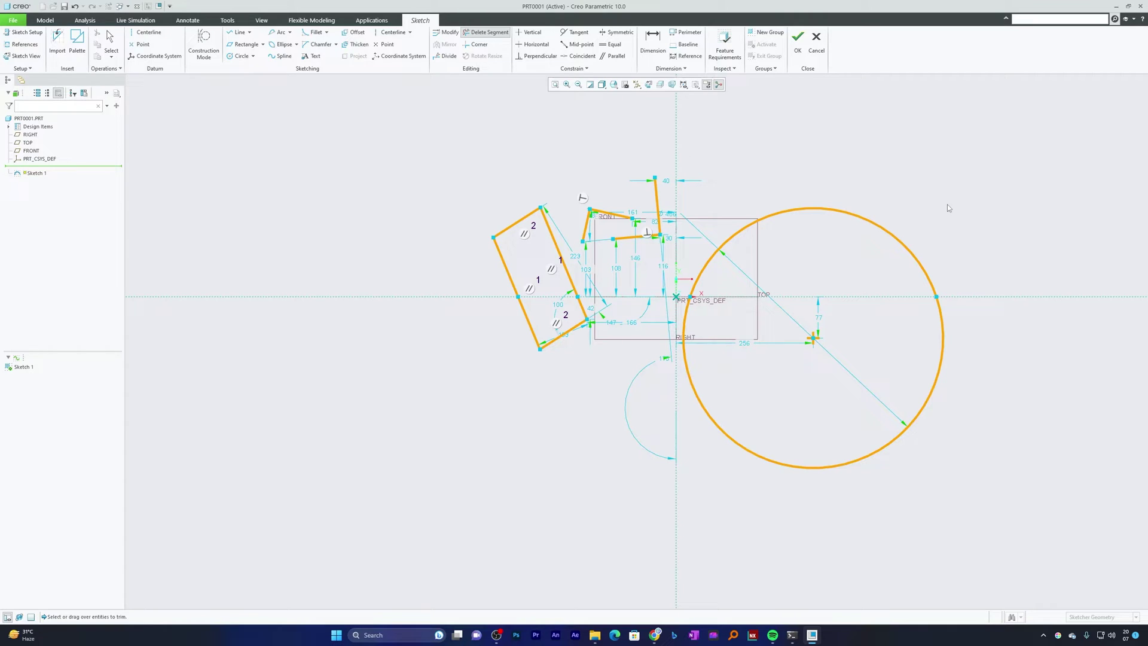
pyautogui.moveTo(947, 207); pyautogui.dragTo(879, 234)
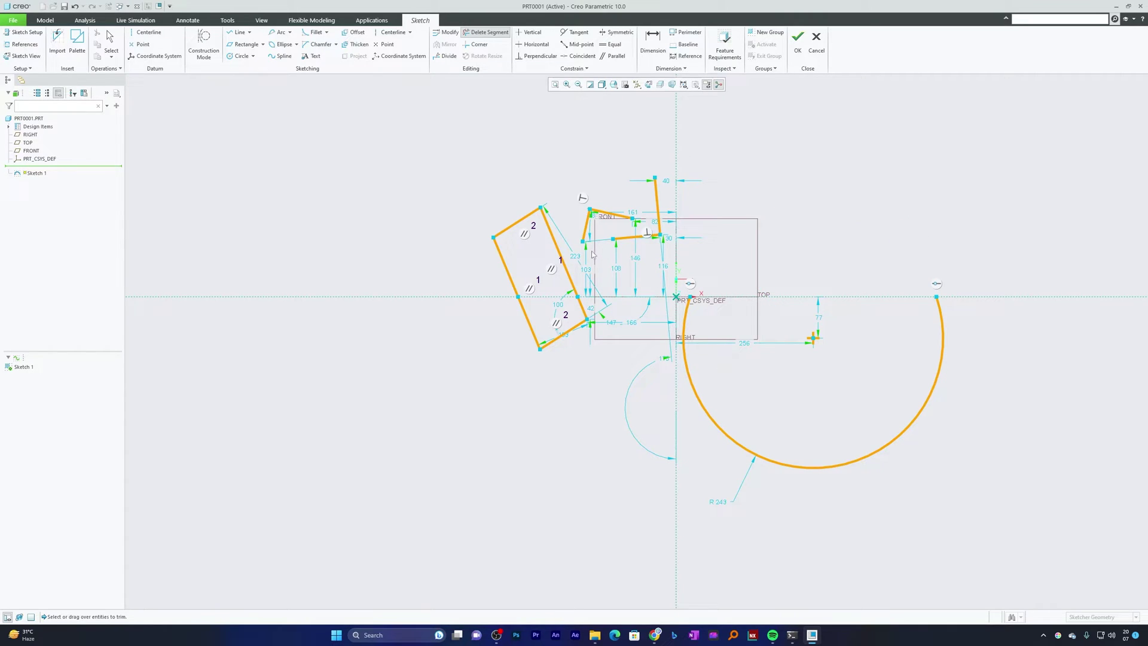
pyautogui.click(558, 246)
pyautogui.click(510, 226)
pyautogui.click(581, 308)
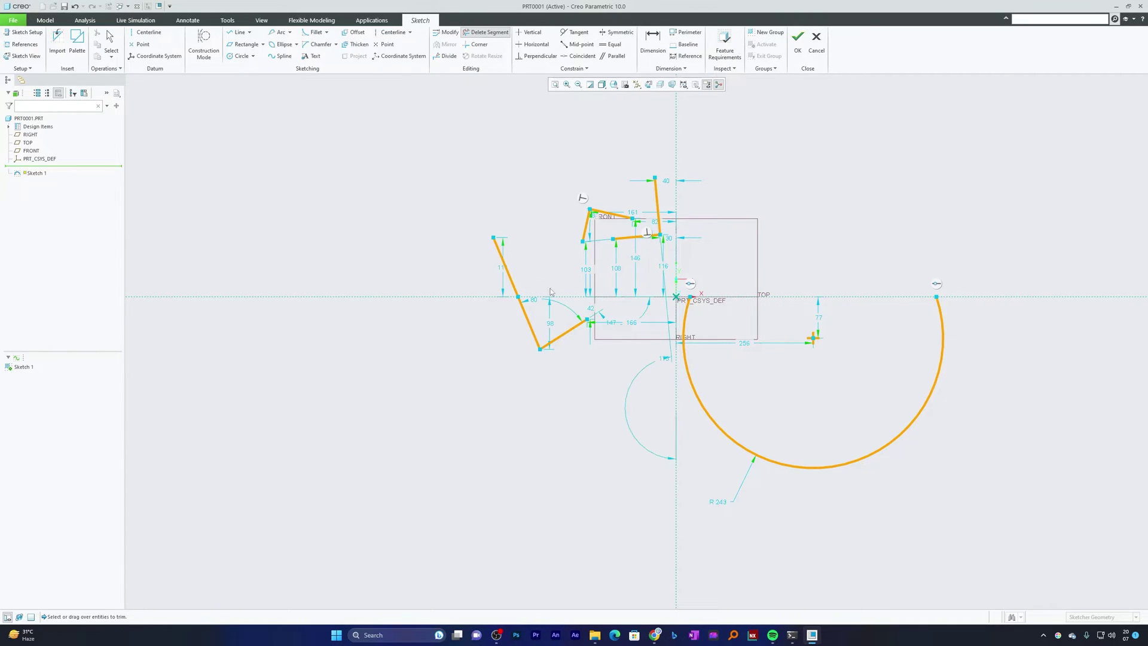
# Step: Trim away every remaining line segment and the large leftover arc until the sketch is empty
pyautogui.click(505, 268)
pyautogui.click(528, 322)
pyautogui.click(563, 334)
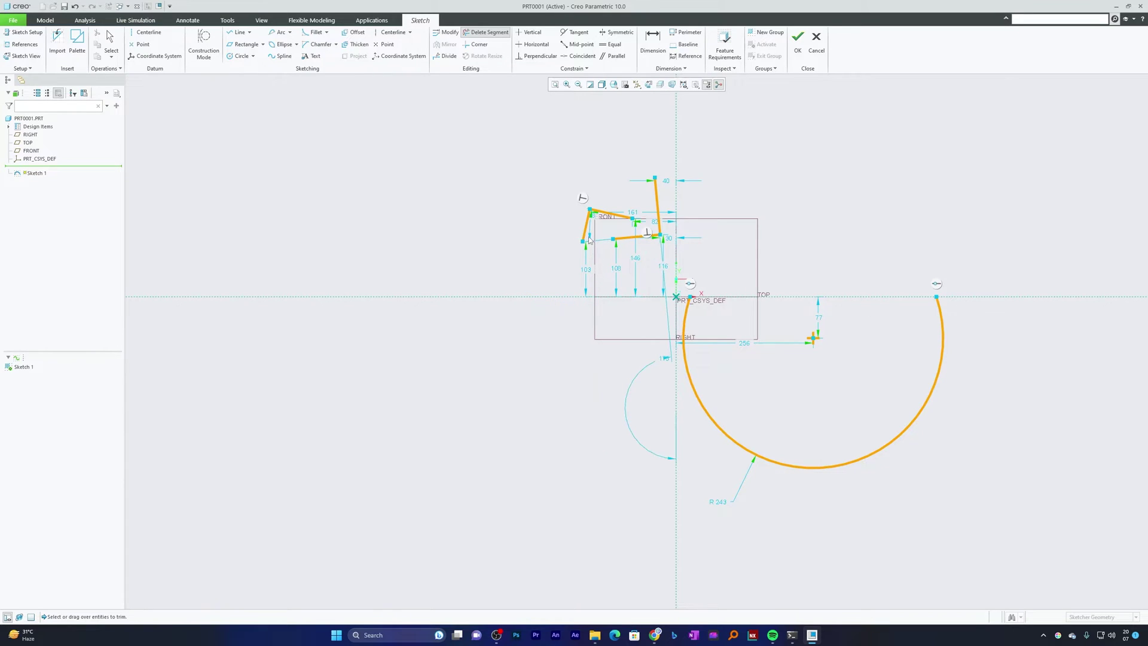
pyautogui.click(588, 230)
pyautogui.moveTo(619, 207); pyautogui.dragTo(625, 242)
pyautogui.click(658, 203)
pyautogui.click(685, 352)
pyautogui.middleClick(684, 353)
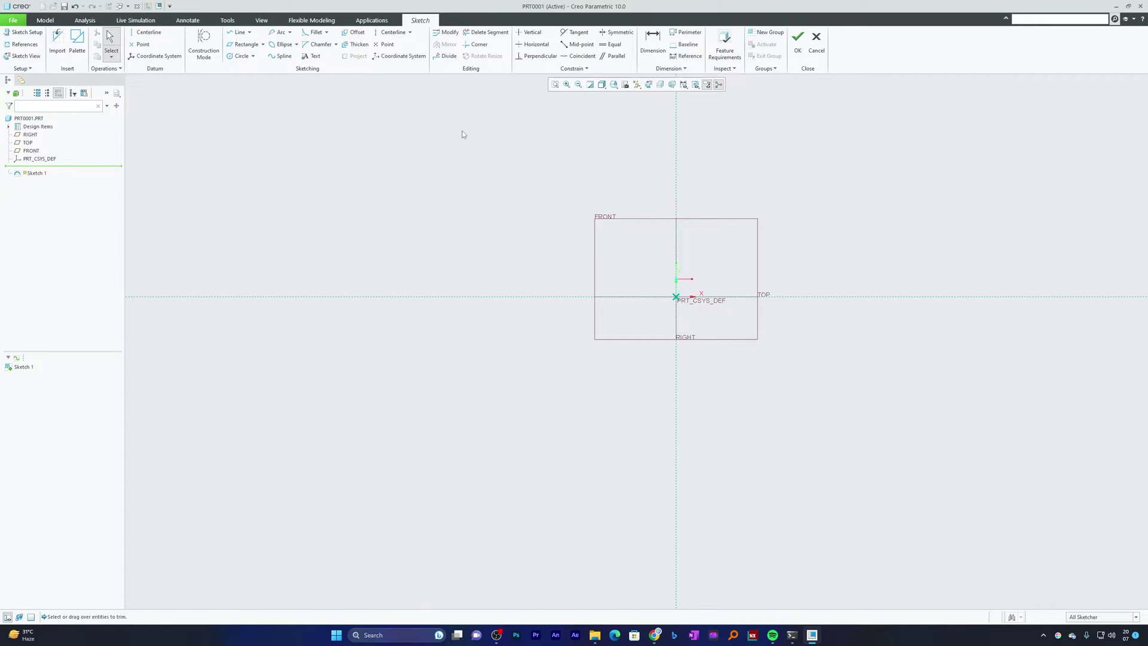
# Step: Draw two trial lines left of the origin, then delete them
pyautogui.click(236, 32)
pyautogui.click(404, 257)
pyautogui.click(547, 226)
pyautogui.middleClick(550, 228)
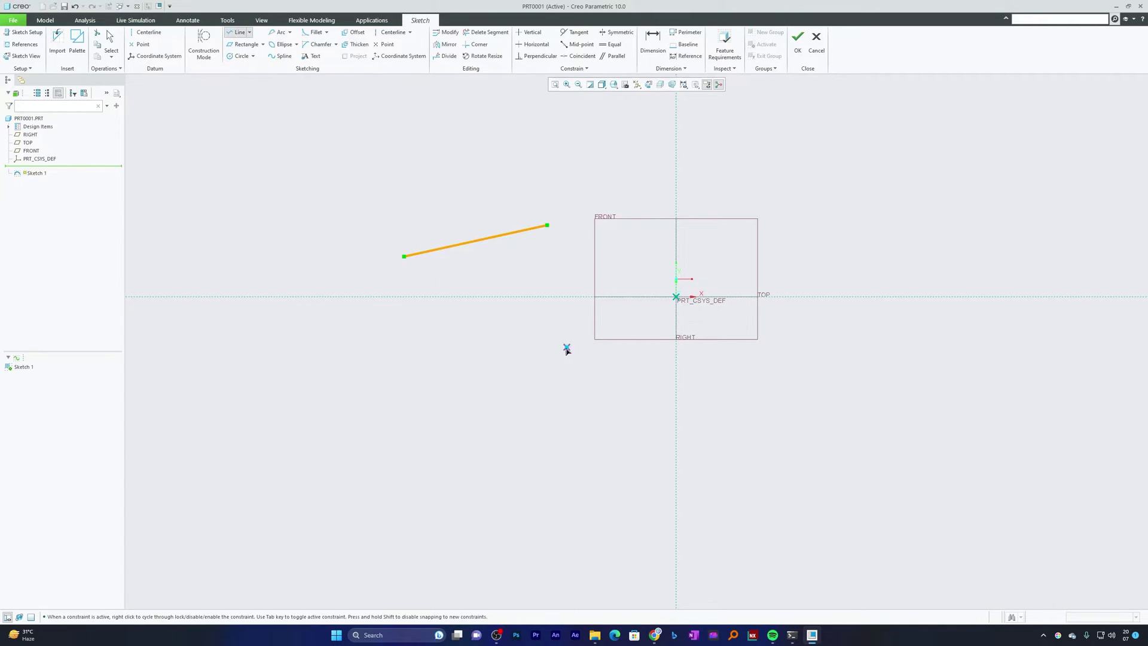
pyautogui.click(477, 397)
pyautogui.click(564, 287)
pyautogui.middleClick(568, 284)
pyautogui.middleClick(568, 284)
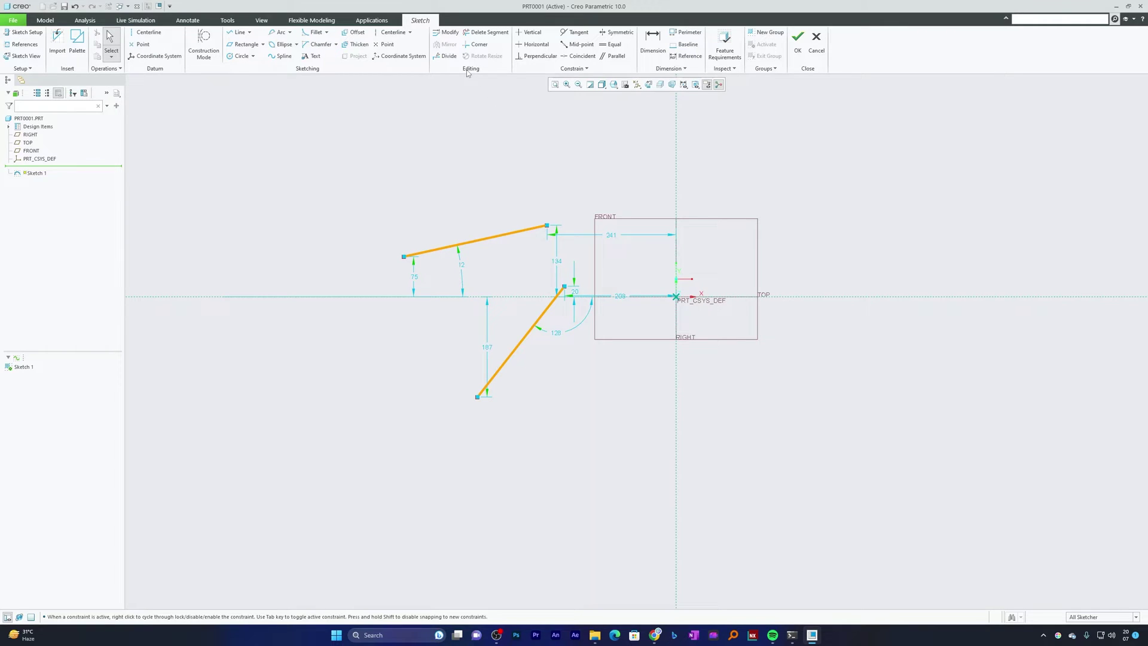
pyautogui.press('Delete')
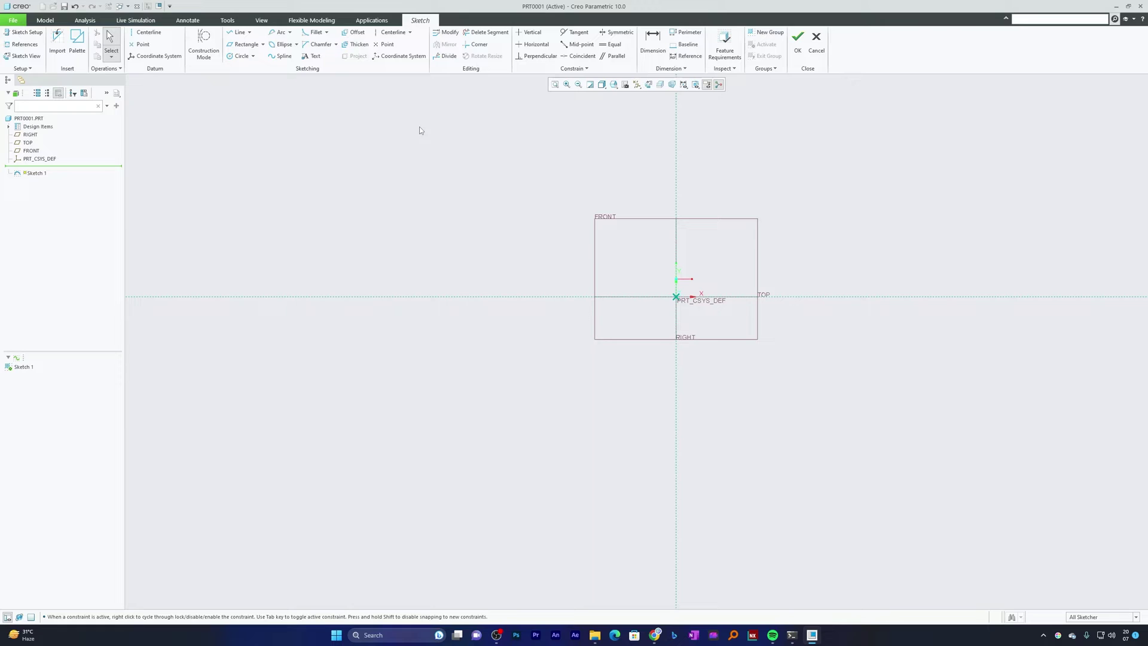
# Step: Draw an upper and a lower angled line left of the origin
pyautogui.press('l')
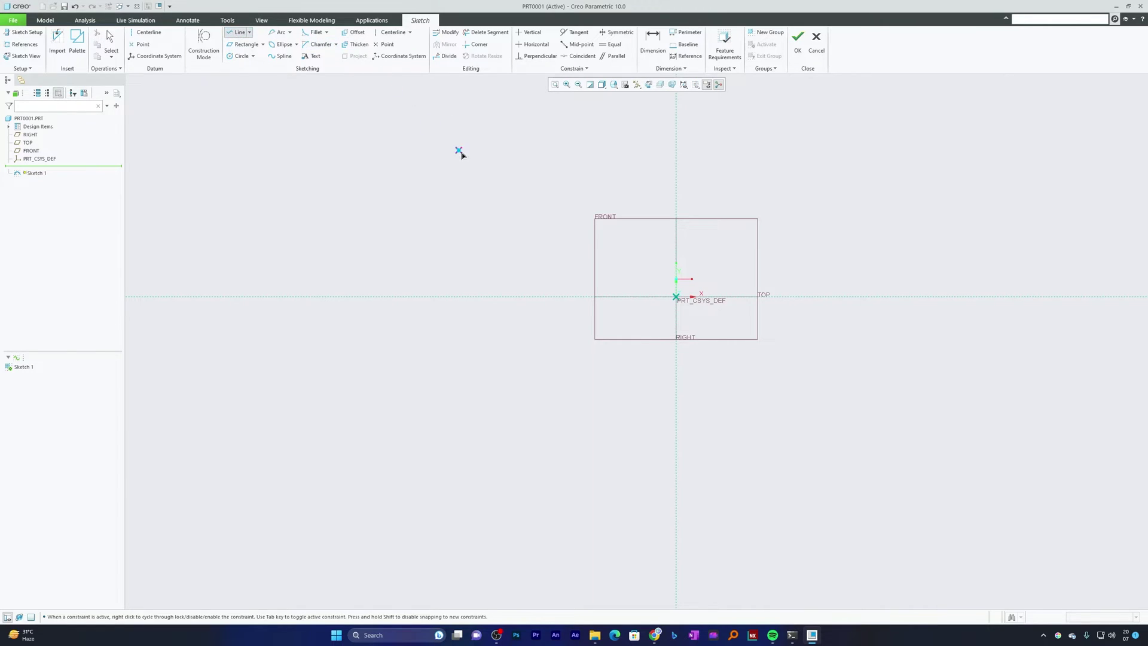
pyautogui.press('Escape')
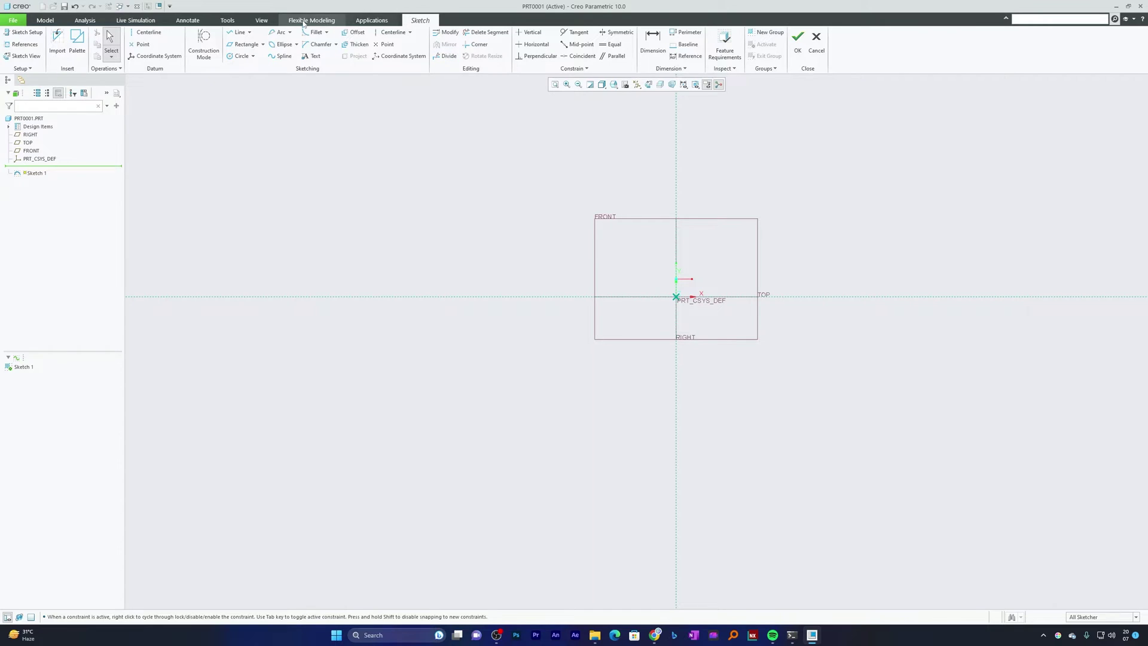
pyautogui.click(238, 32)
pyautogui.click(326, 242)
pyautogui.middleClick(508, 214)
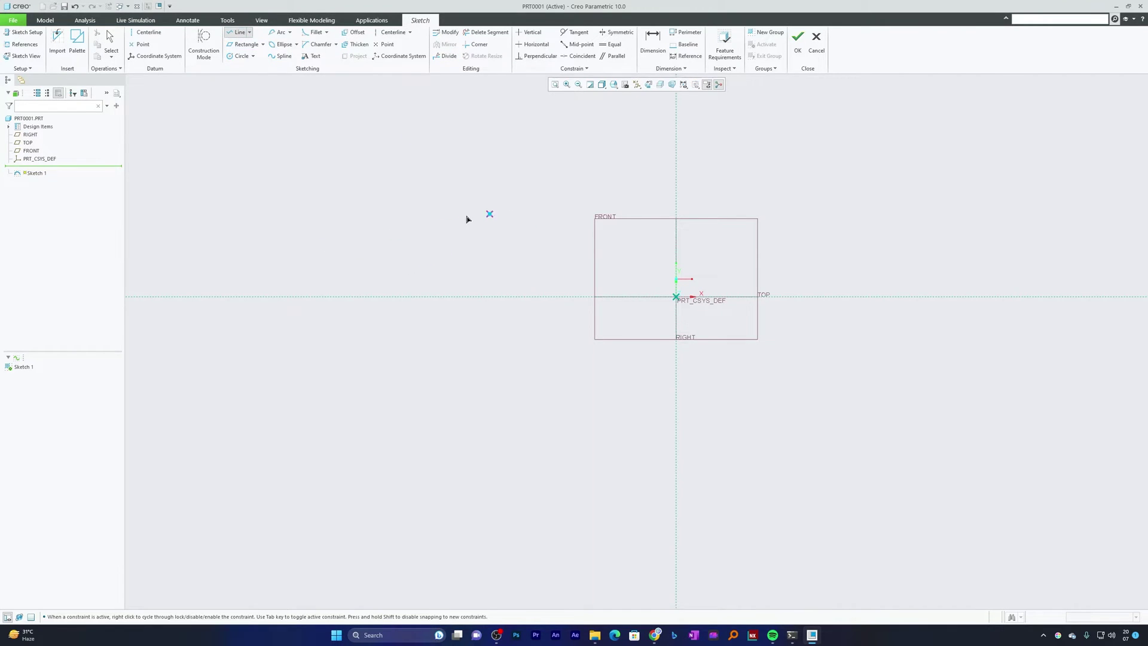
pyautogui.click(351, 234)
pyautogui.click(529, 162)
pyautogui.middleClick(471, 360)
pyautogui.click(420, 393)
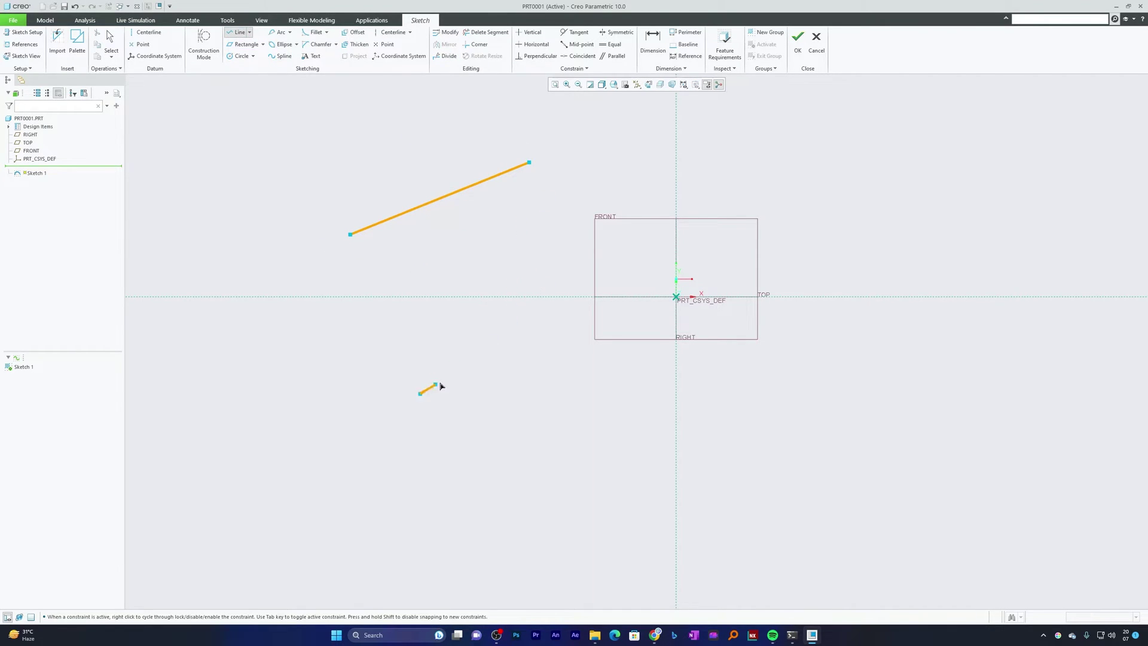
pyautogui.click(555, 235)
pyautogui.middleClick(605, 189)
# Step: Corner-trim the two angled lines so their upper ends meet at a shared corner
pyautogui.scroll(-2, 397, 428)
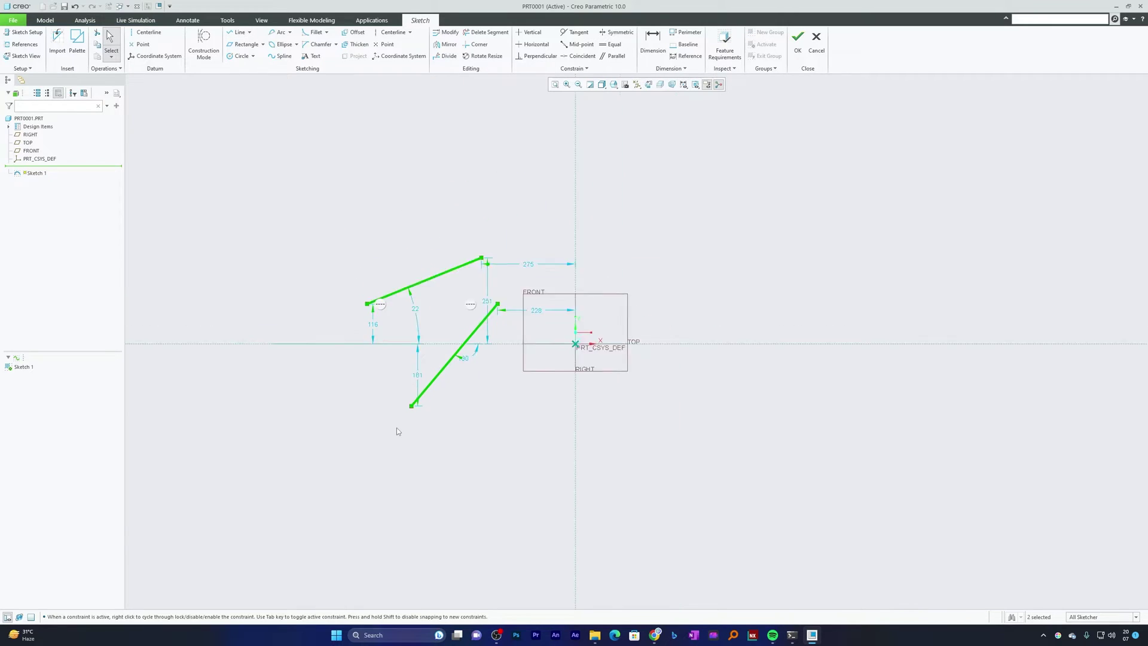
pyautogui.click(558, 249)
pyautogui.scroll(2, 748, 216)
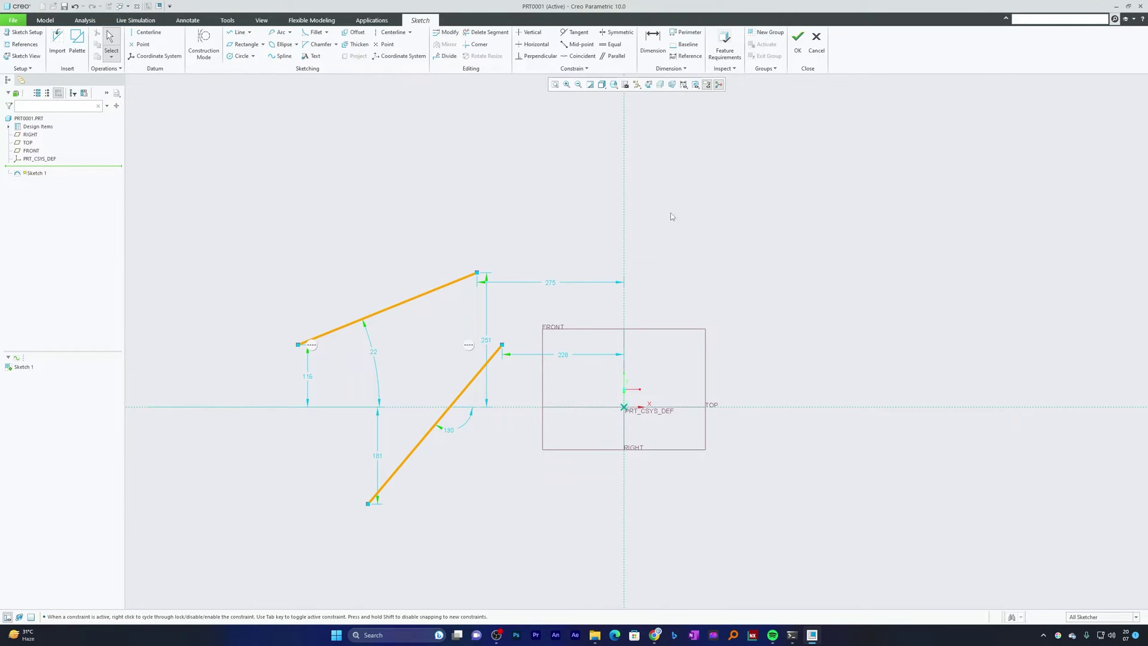
pyautogui.click(475, 44)
pyautogui.click(452, 281)
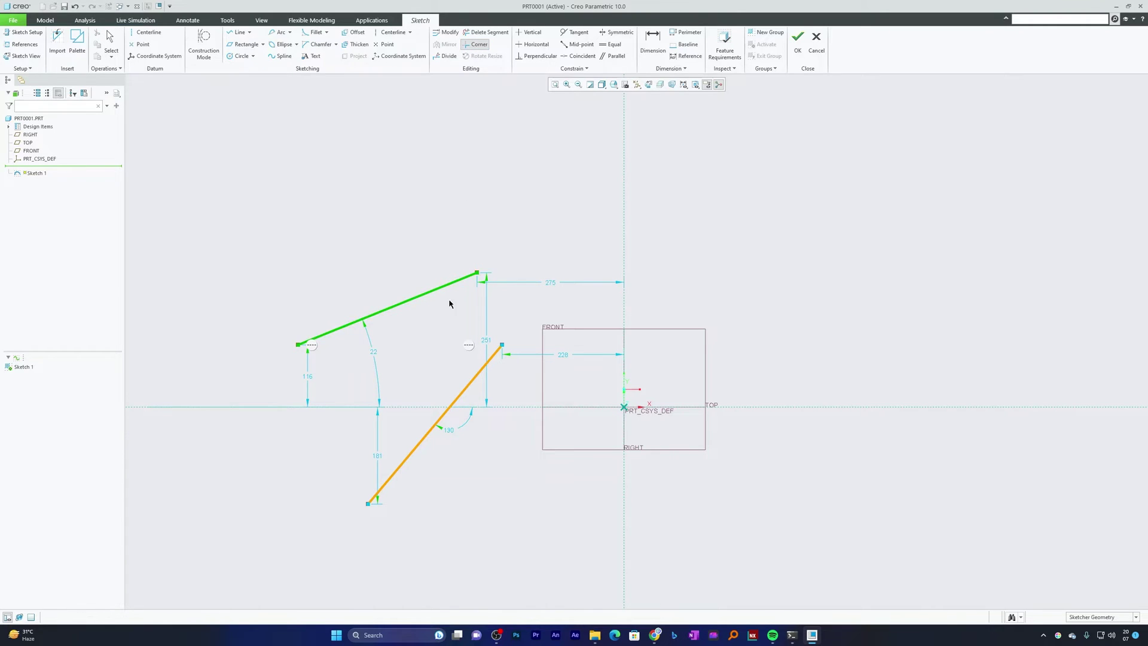
pyautogui.click(480, 372)
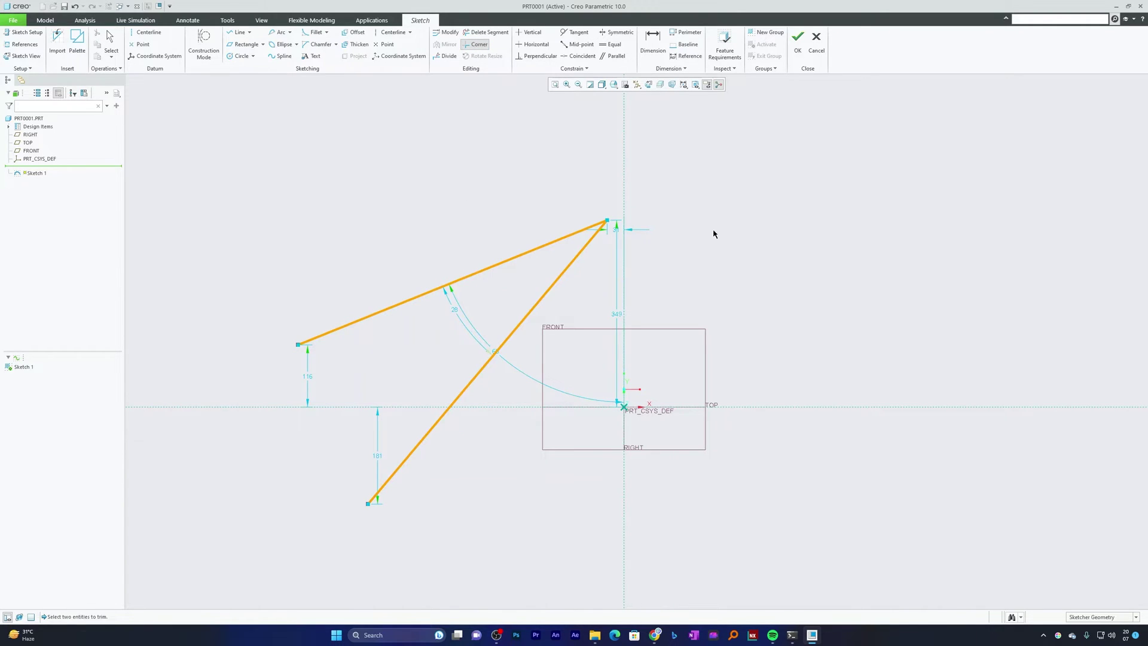
pyautogui.middleClick(735, 220)
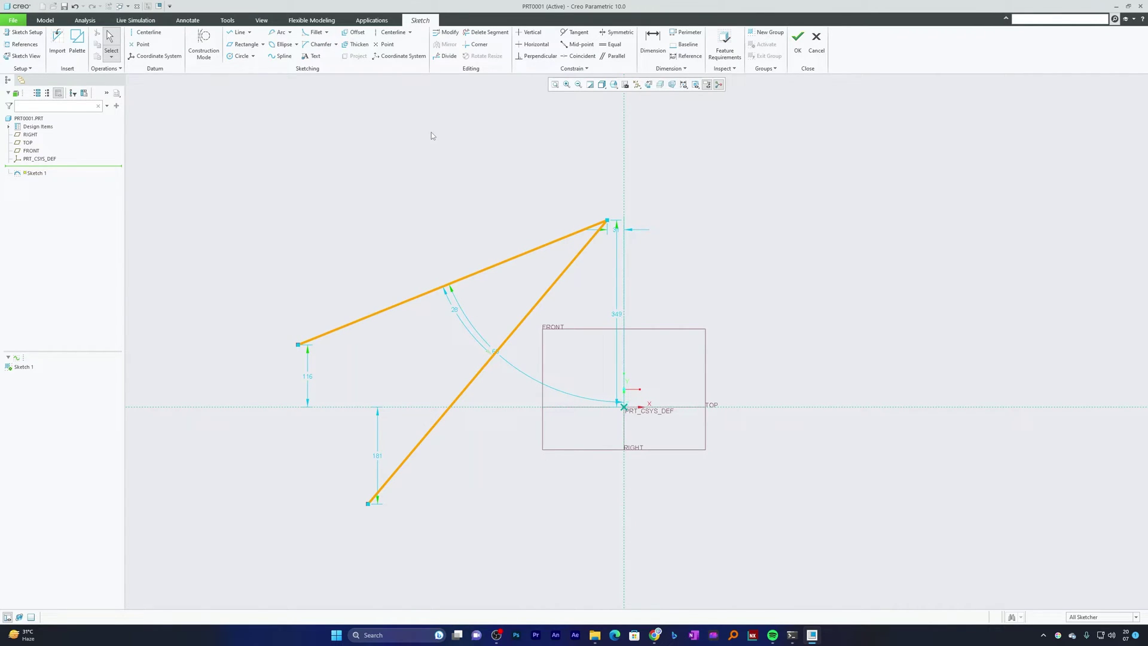
pyautogui.click(240, 32)
# Step: Draw a 305 horizontal line right of the origin and a separate 165 vertical line above it
pyautogui.click(728, 281)
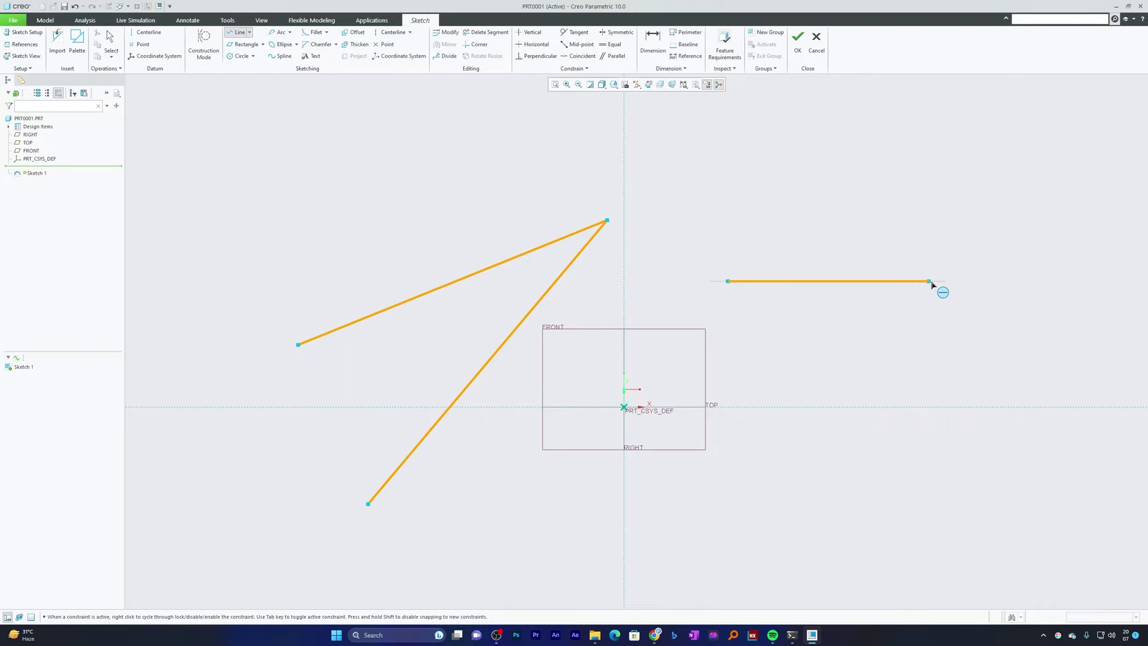
pyautogui.click(932, 281)
pyautogui.middleClick(968, 128)
pyautogui.click(829, 140)
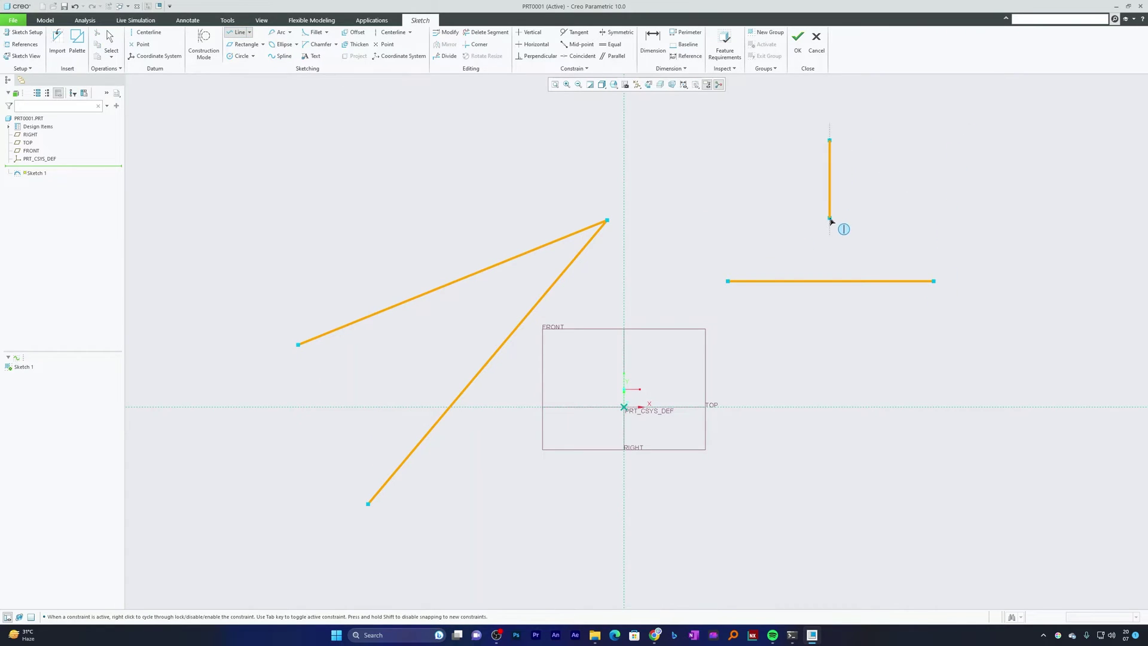
pyautogui.click(829, 239)
pyautogui.middleClick(921, 169)
pyautogui.middleClick(920, 170)
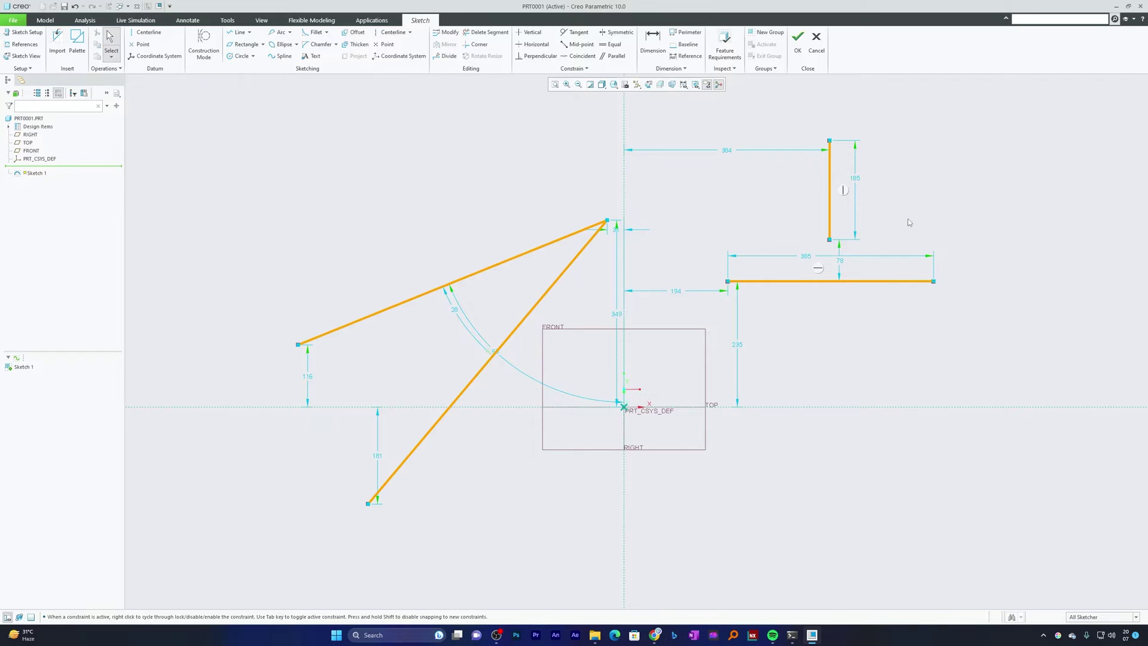
# Step: Try a Corner trim between the vertical and horizontal lines, then undo it
pyautogui.scroll(4, 908, 217)
pyautogui.scroll(-3, 789, 293)
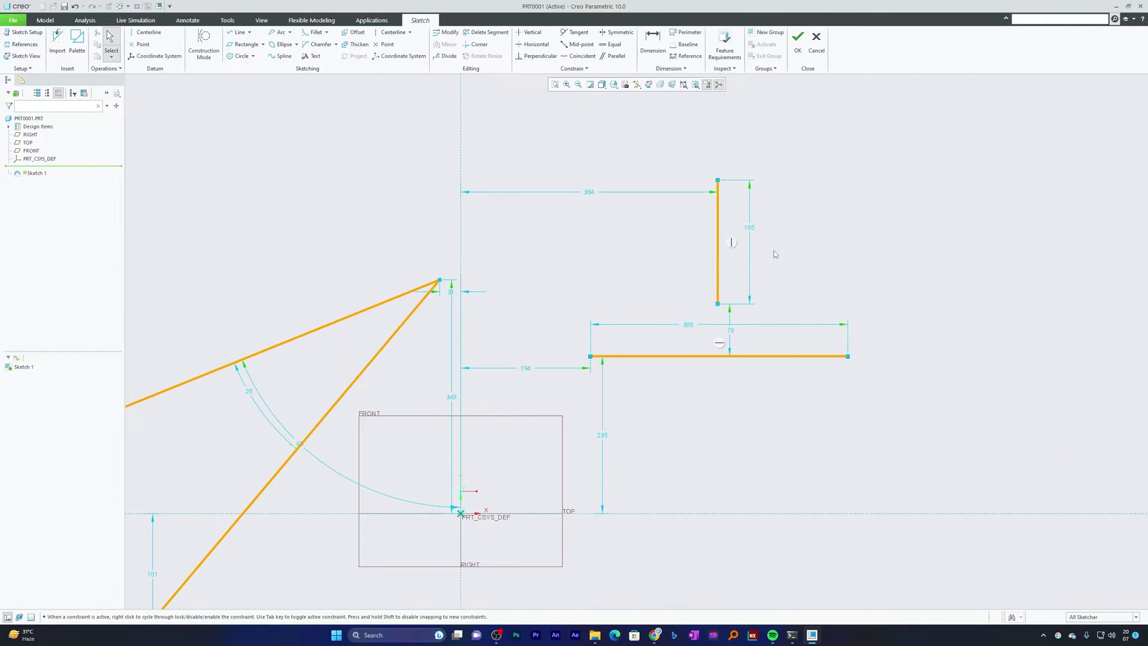
pyautogui.click(718, 240)
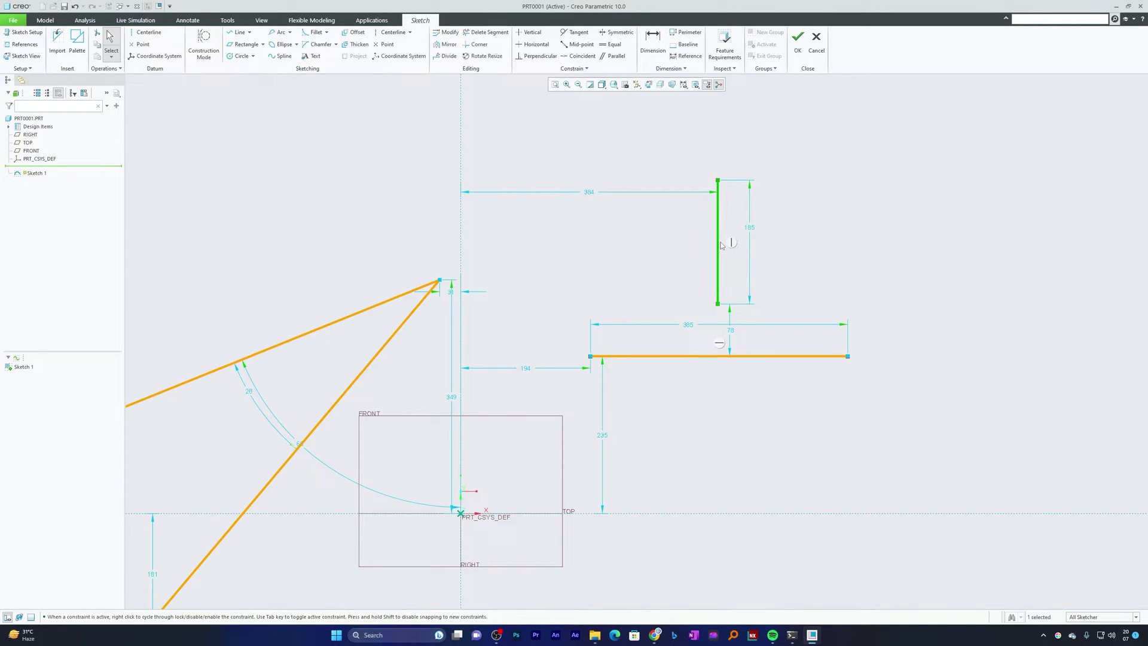
pyautogui.click(777, 356)
pyautogui.click(754, 375)
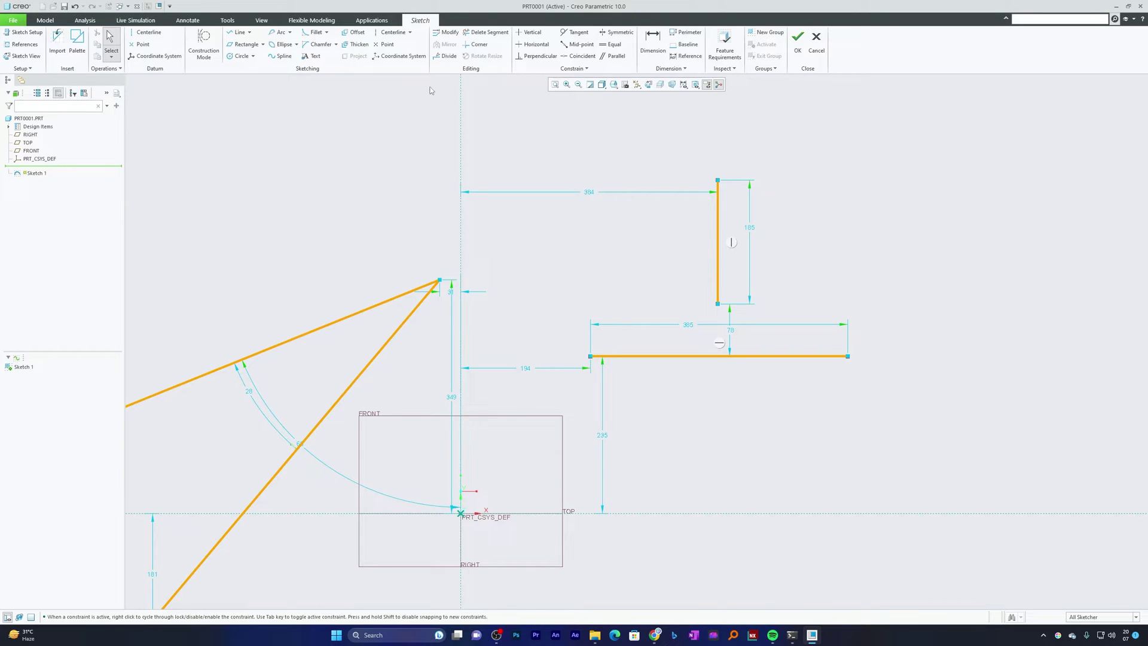
pyautogui.click(475, 46)
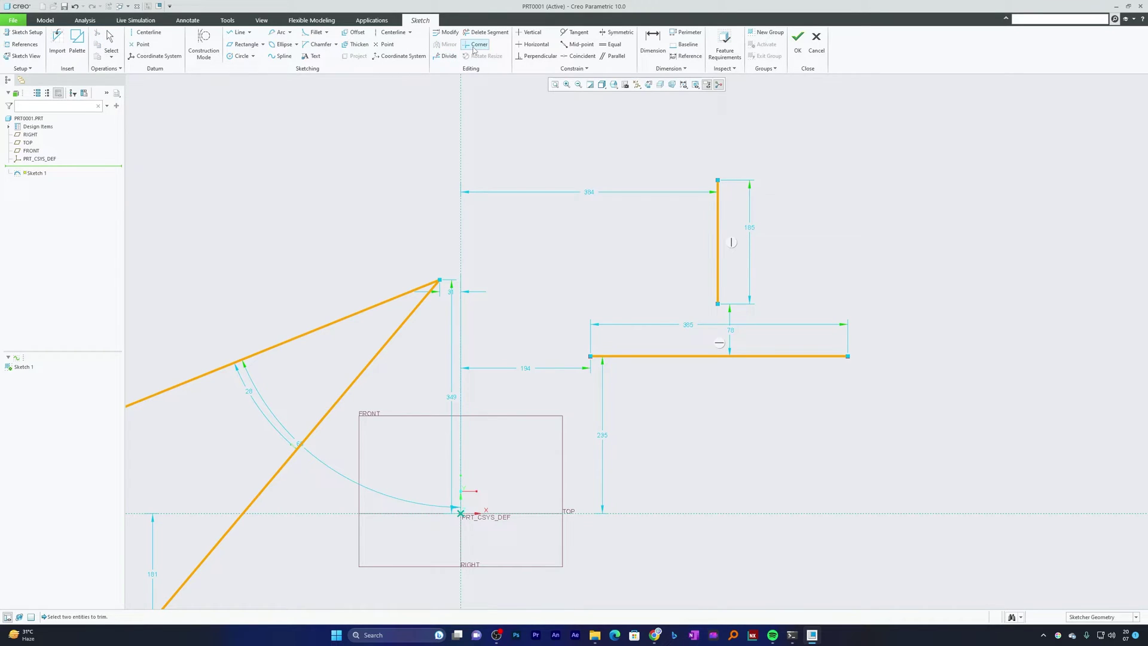
pyautogui.click(716, 250)
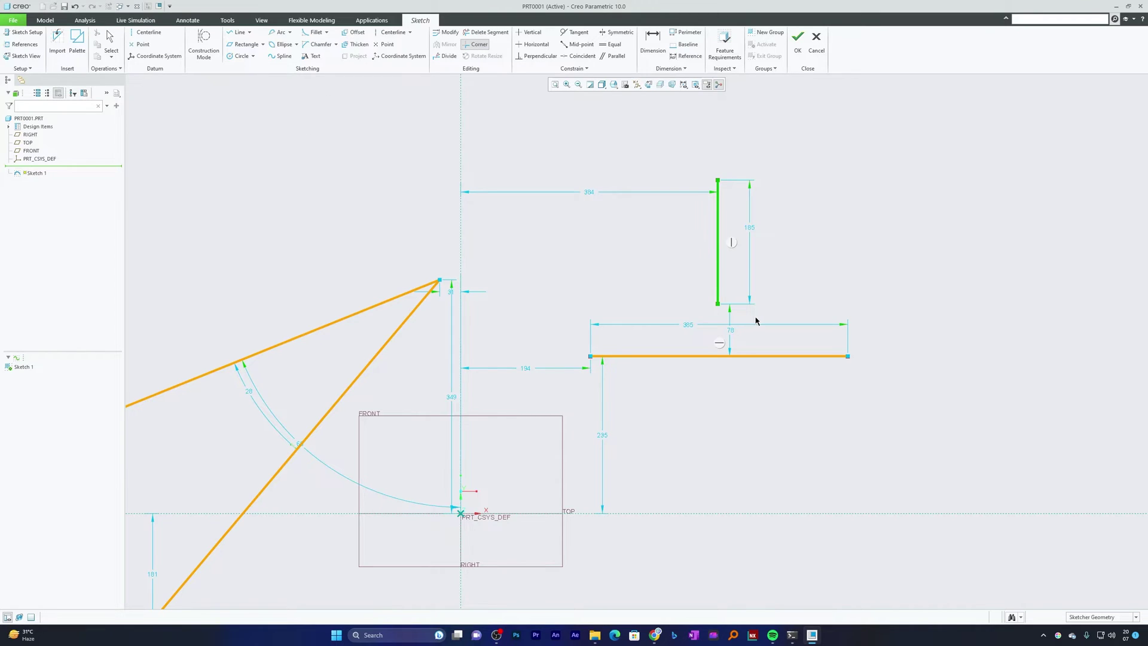
pyautogui.click(781, 356)
pyautogui.hotkey('ctrl', 'z')
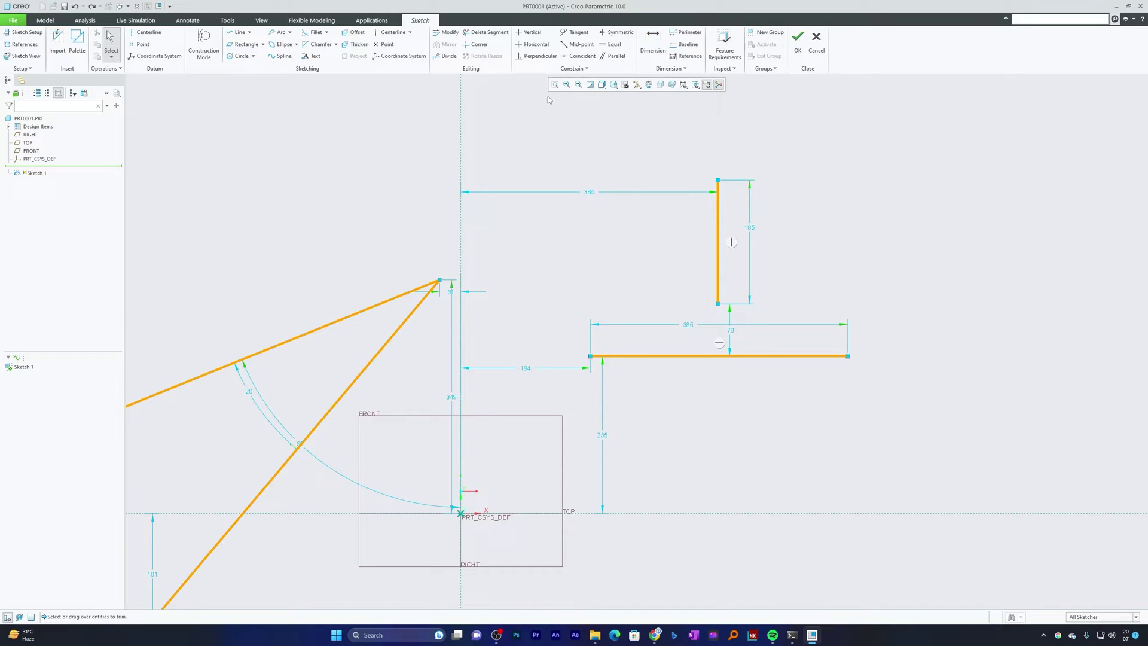
# Step: Make the vertical line's bottom endpoint coincident with the 305 horizontal line, forming an inverted T
pyautogui.click(574, 58)
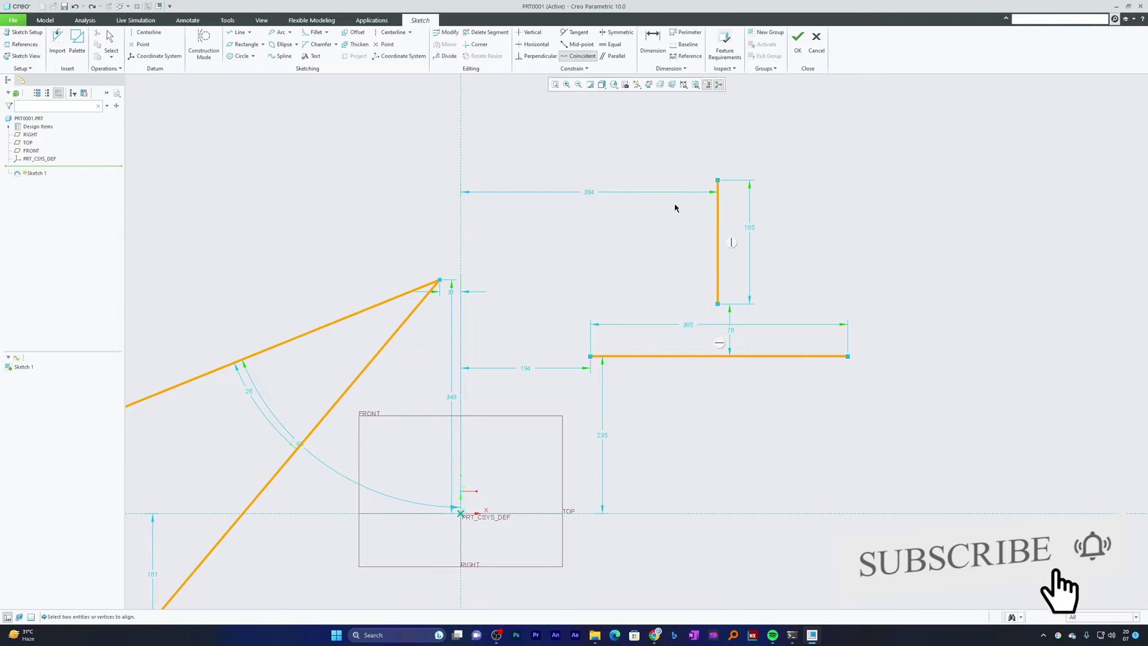
pyautogui.click(719, 305)
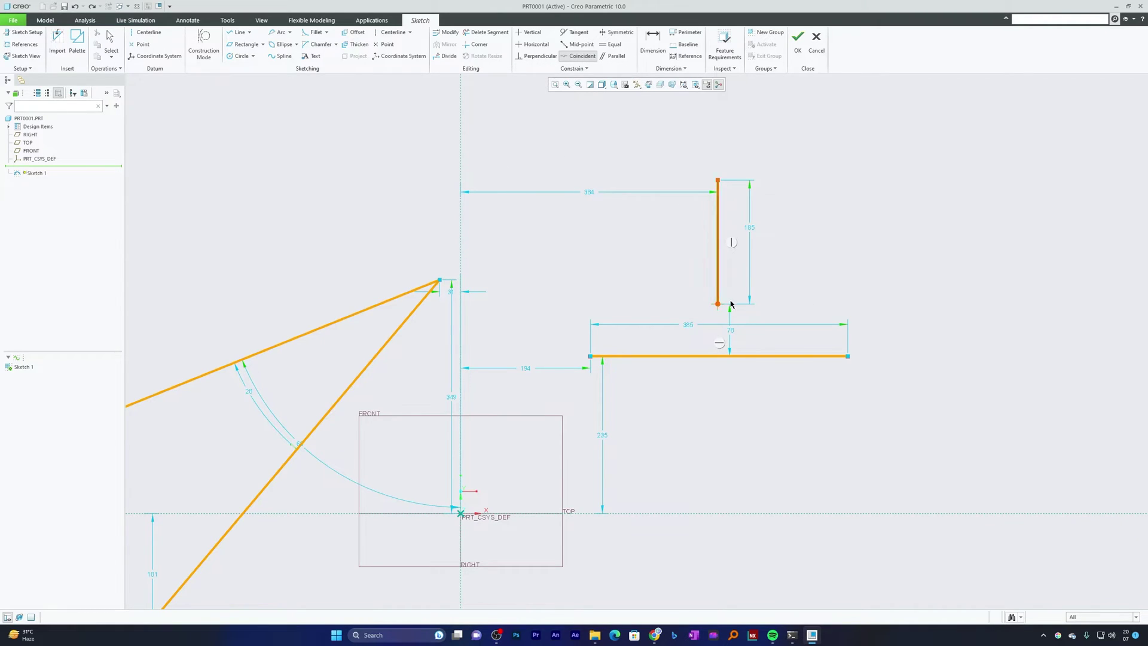
pyautogui.click(769, 357)
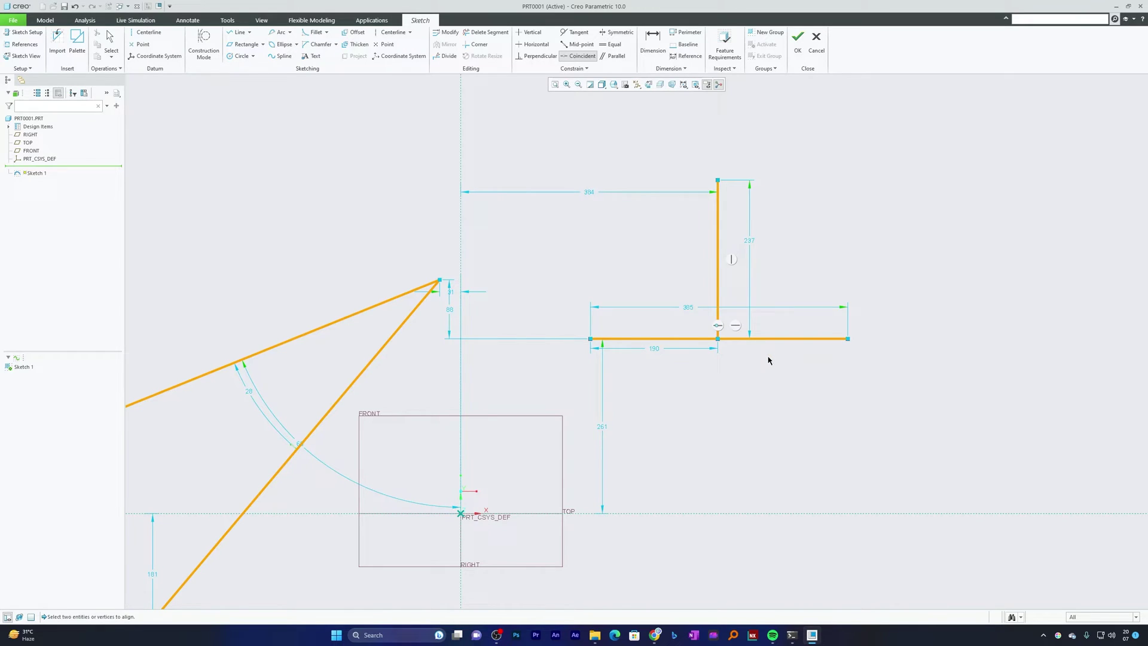
pyautogui.middleClick(842, 269)
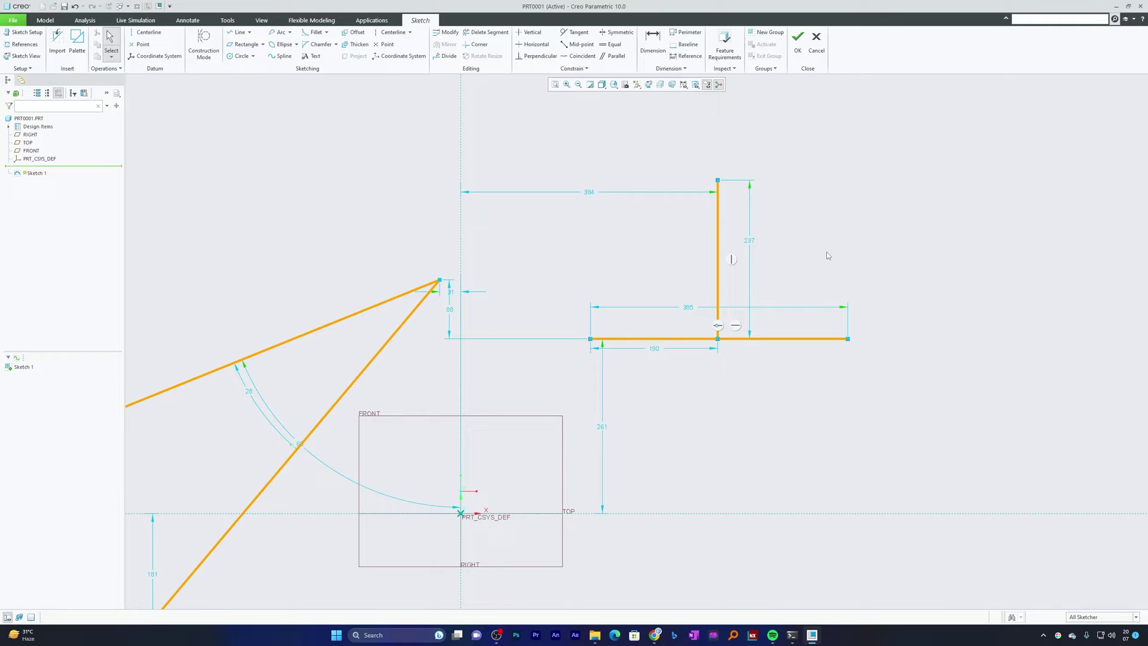
# Step: Delete the inverted-T lines and both angled lines, leaving only the reference planes
pyautogui.moveTo(607, 393); pyautogui.dragTo(605, 390)
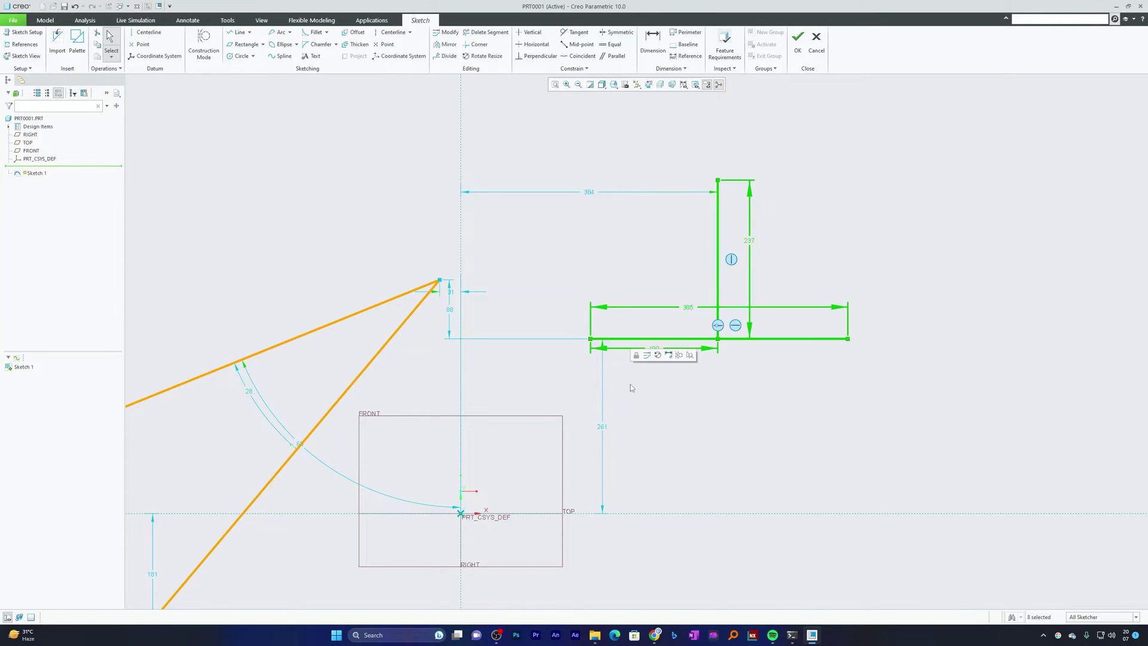
pyautogui.press('Delete')
pyautogui.click(359, 312)
pyautogui.keyDown('ctrl'); pyautogui.click(325, 422); pyautogui.keyUp('ctrl')
pyautogui.press('Delete')
pyautogui.scroll(5, 724, 210)
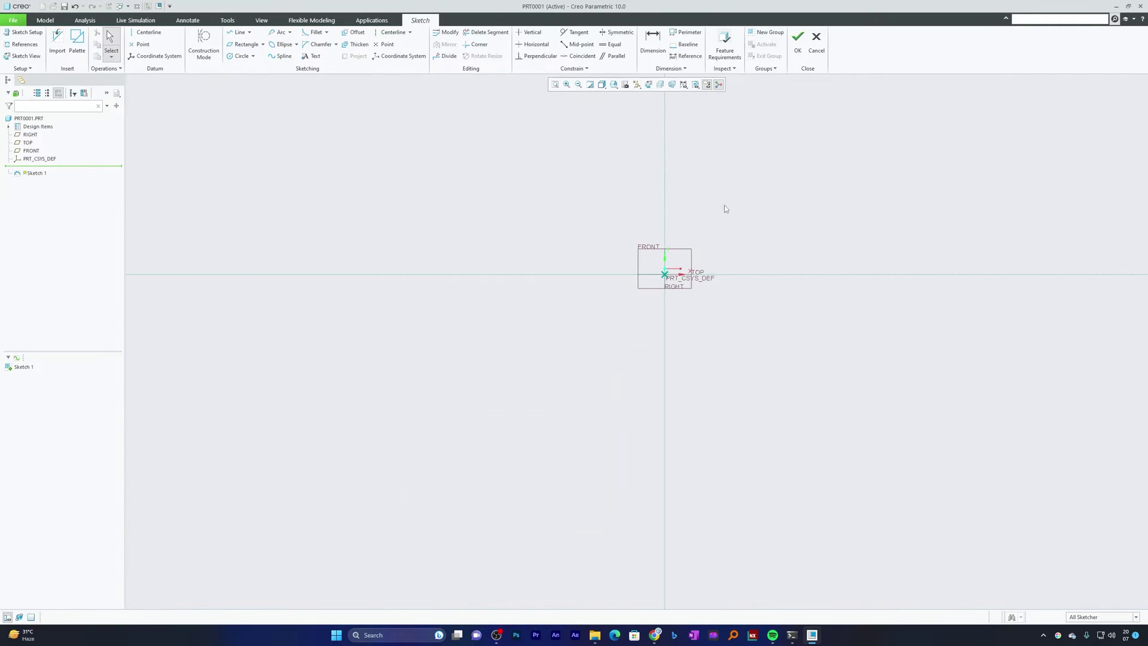
pyautogui.scroll(-3, 725, 213)
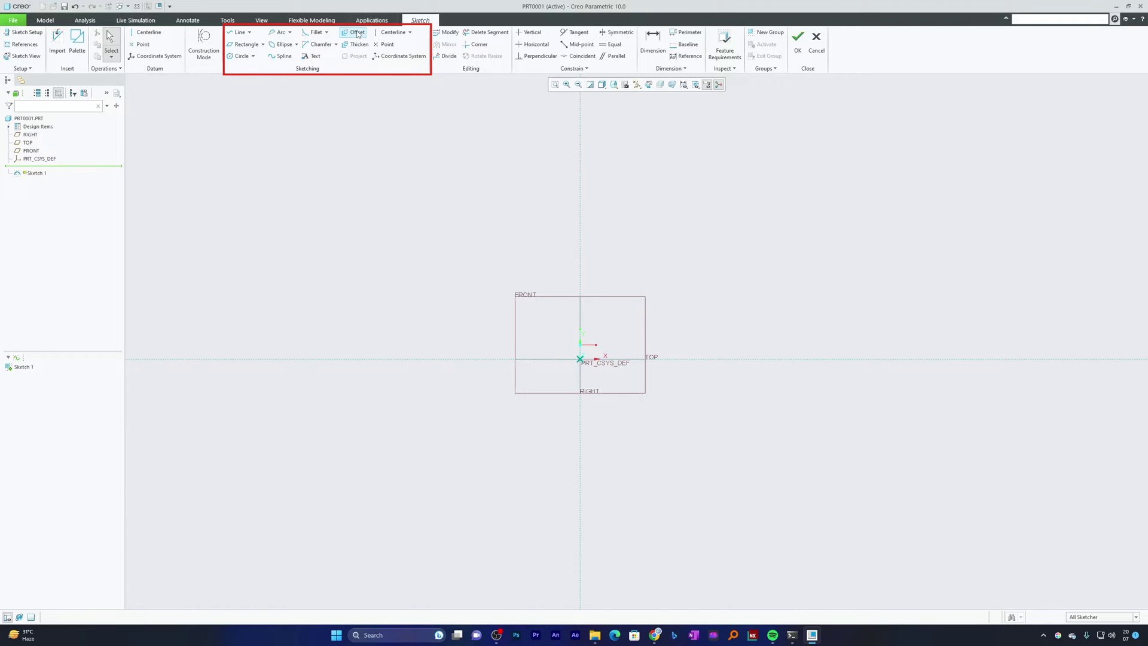
# Step: Draw three separate lines: a slanted one left of the origin, a 408 horizontal one upper right, a slanted one lower right
pyautogui.press('l')
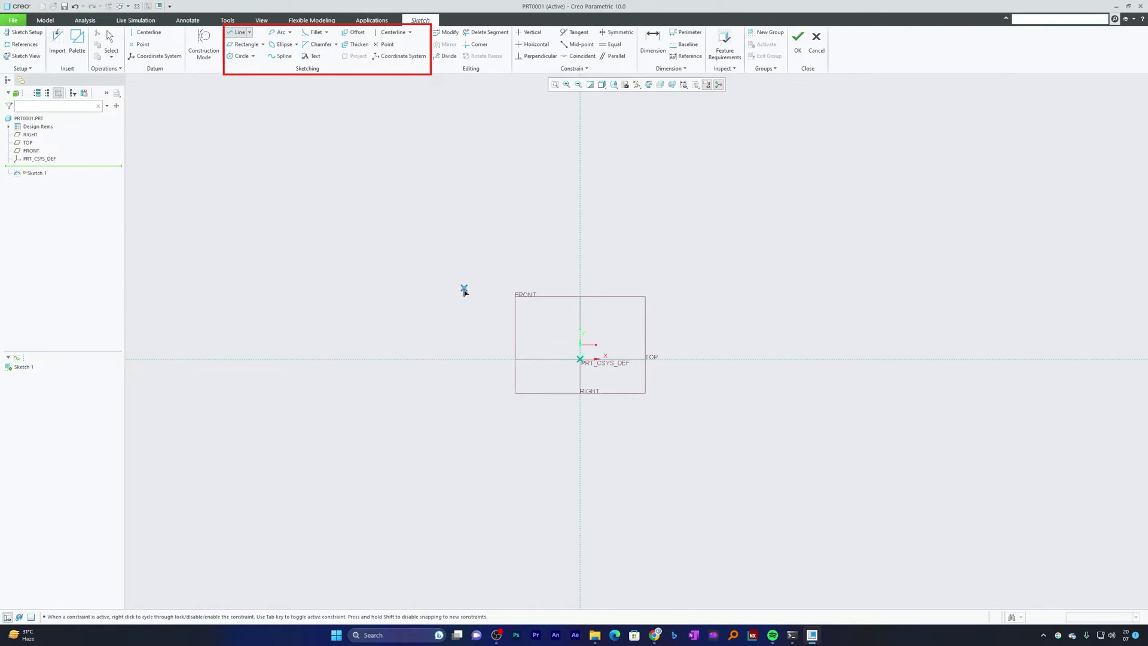
pyautogui.click(393, 327)
pyautogui.click(535, 240)
pyautogui.middleClick(544, 236)
pyautogui.click(659, 253)
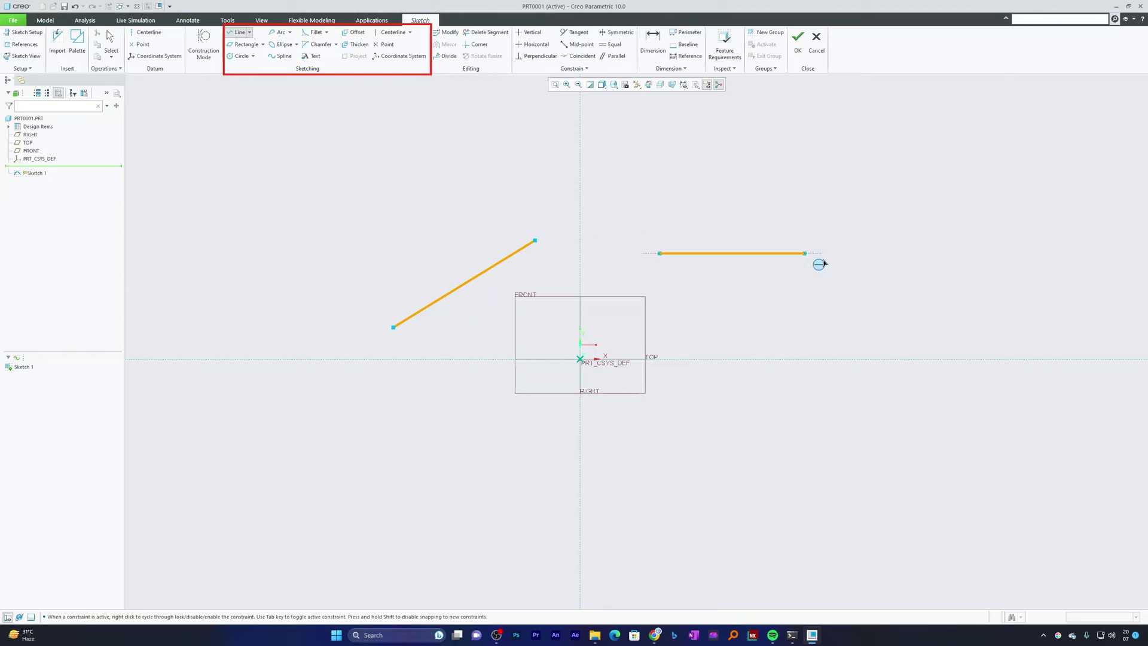
pyautogui.click(834, 253)
pyautogui.middleClick(866, 214)
pyautogui.click(676, 521)
pyautogui.click(810, 408)
pyautogui.middleClick(849, 395)
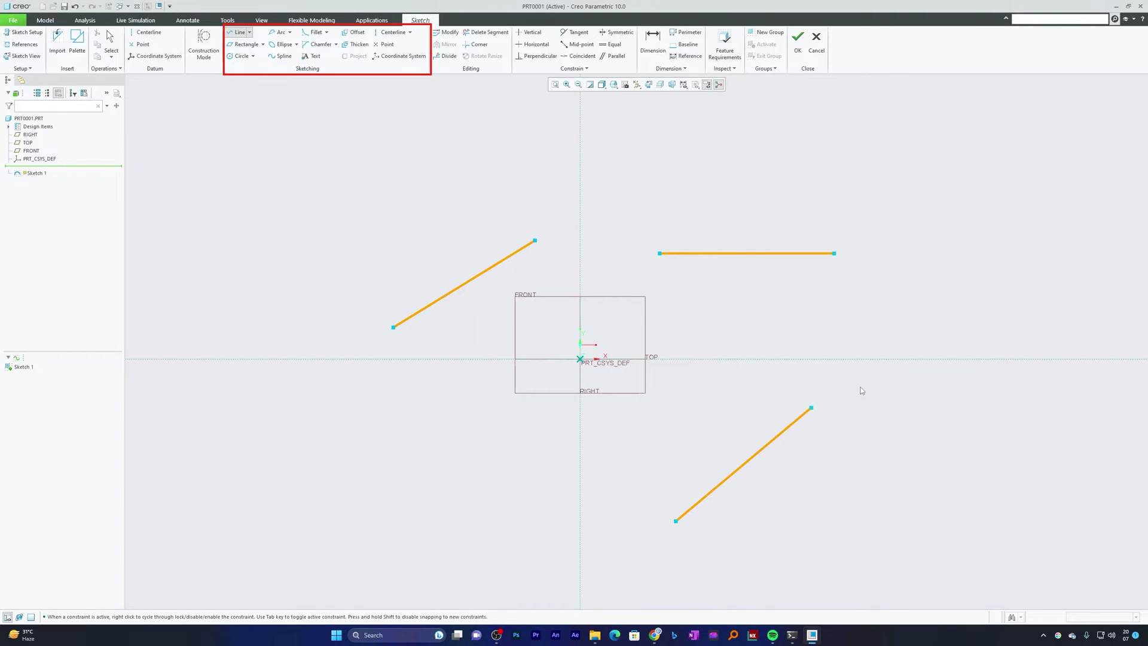
pyautogui.middleClick(877, 292)
pyautogui.click(876, 291)
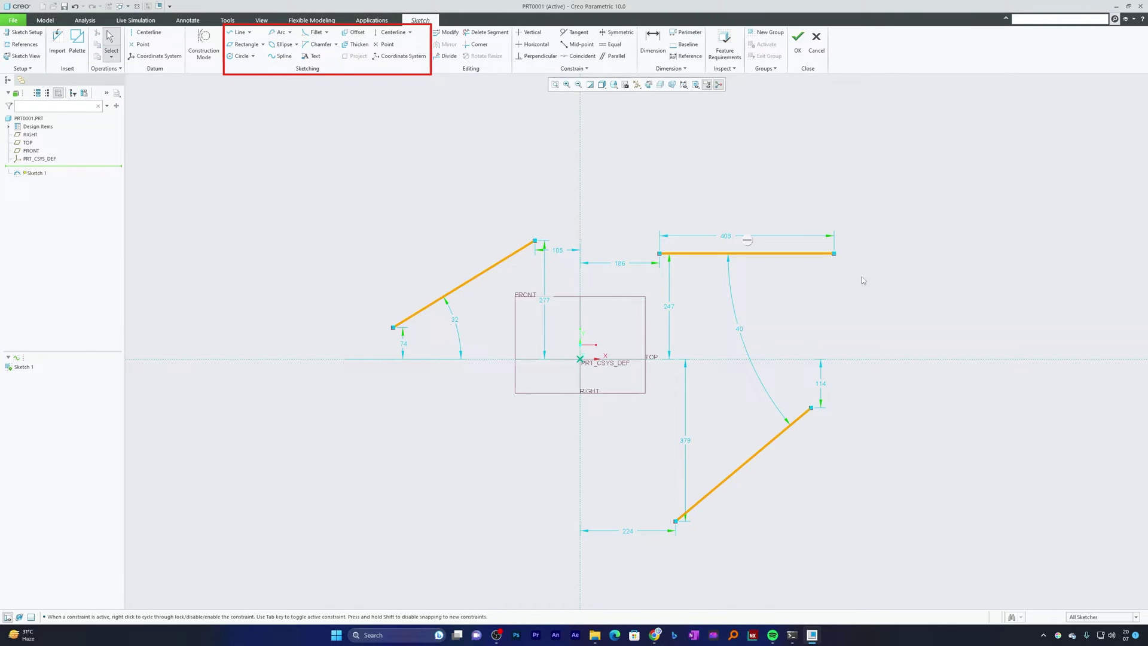
pyautogui.click(357, 33)
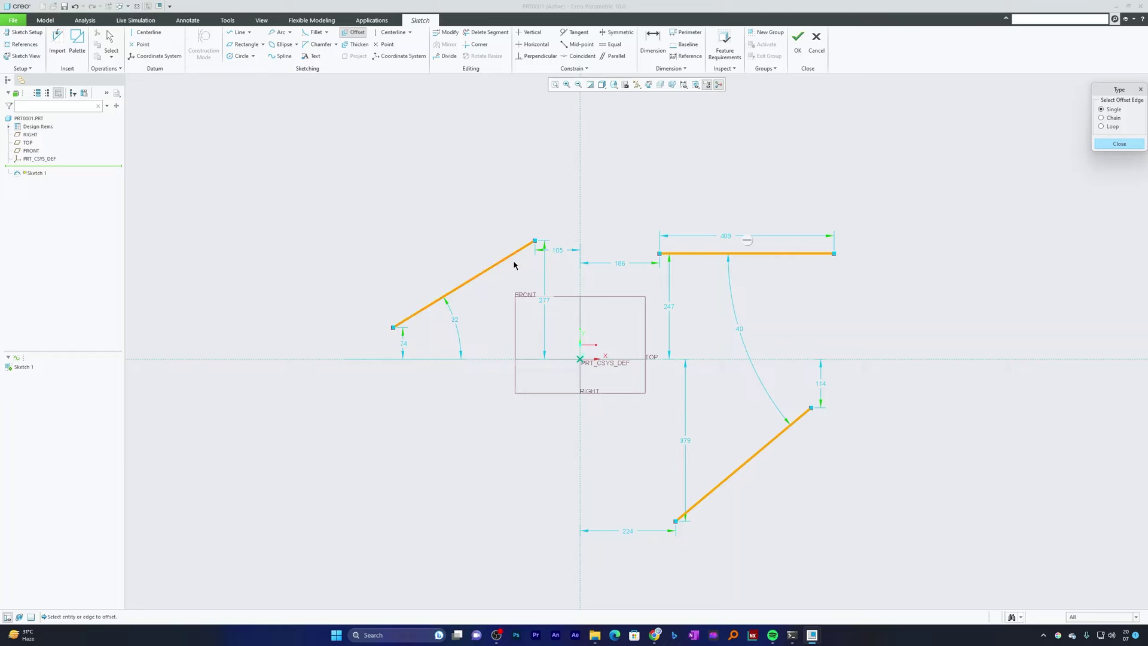
# Step: Offset the upper-left slanted line as a single edge by -10, then zoom to see the whole sketch
pyautogui.click(495, 263)
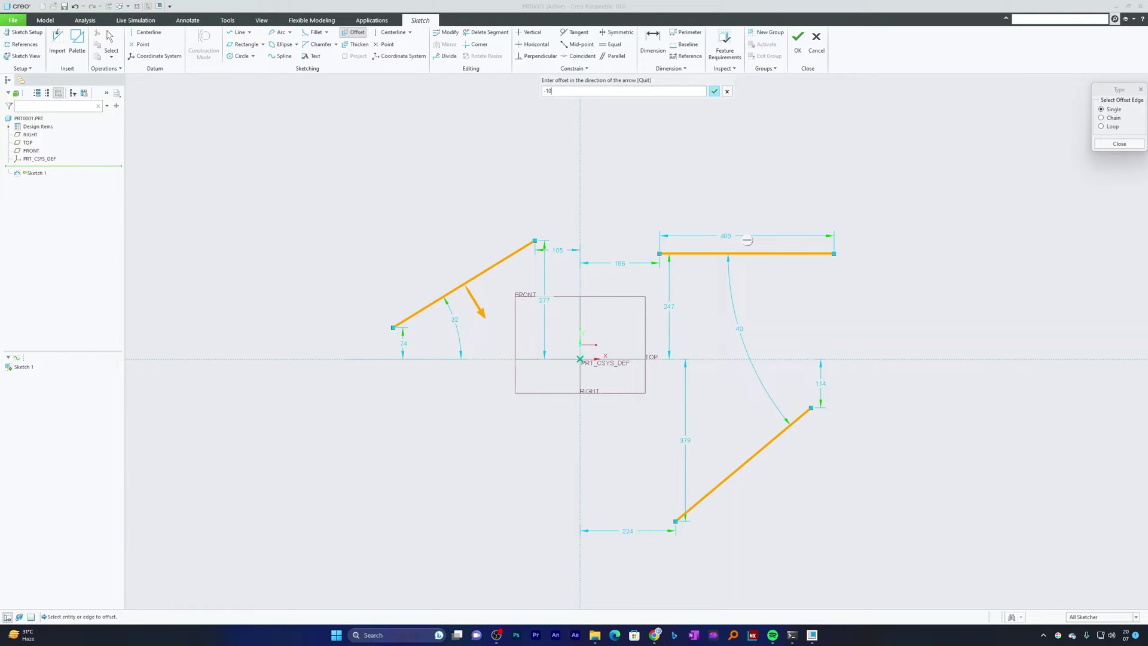
pyautogui.press('Return')
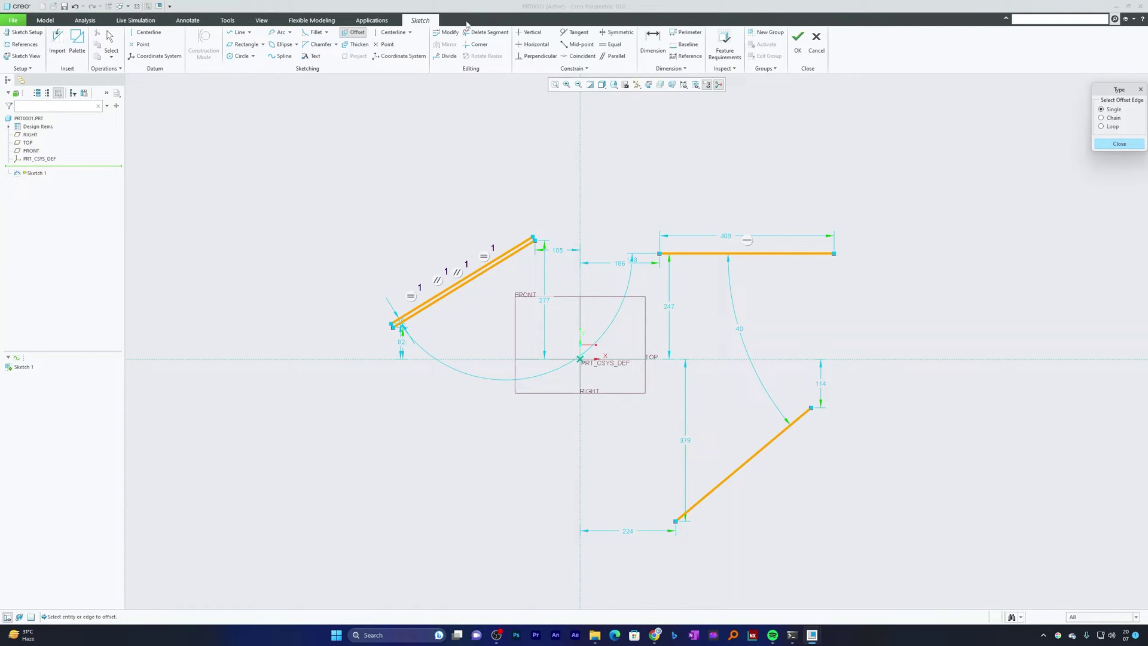
pyautogui.scroll(-6, 474, 232)
pyautogui.scroll(6, 535, 250)
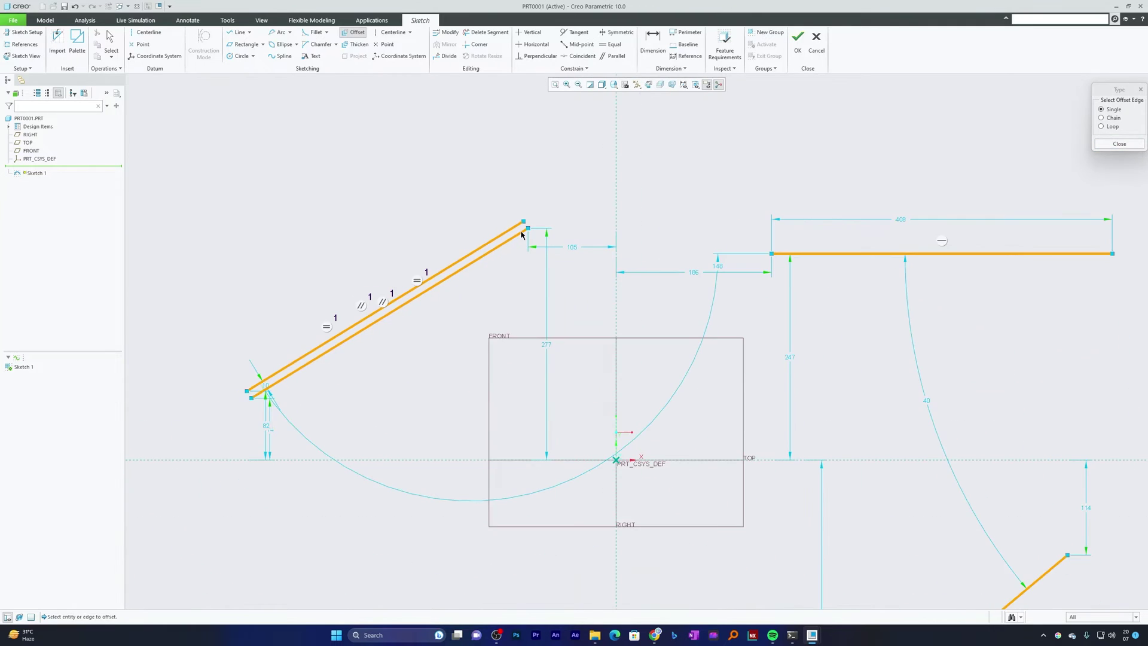
pyautogui.scroll(-3, 508, 249)
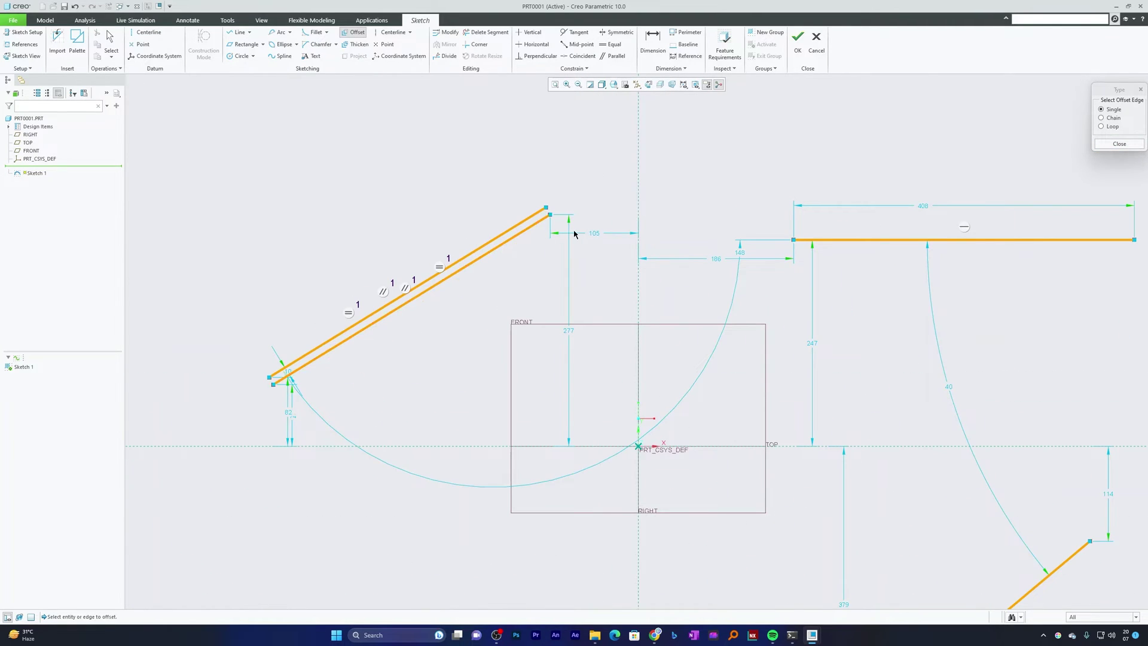
pyautogui.scroll(3, 522, 262)
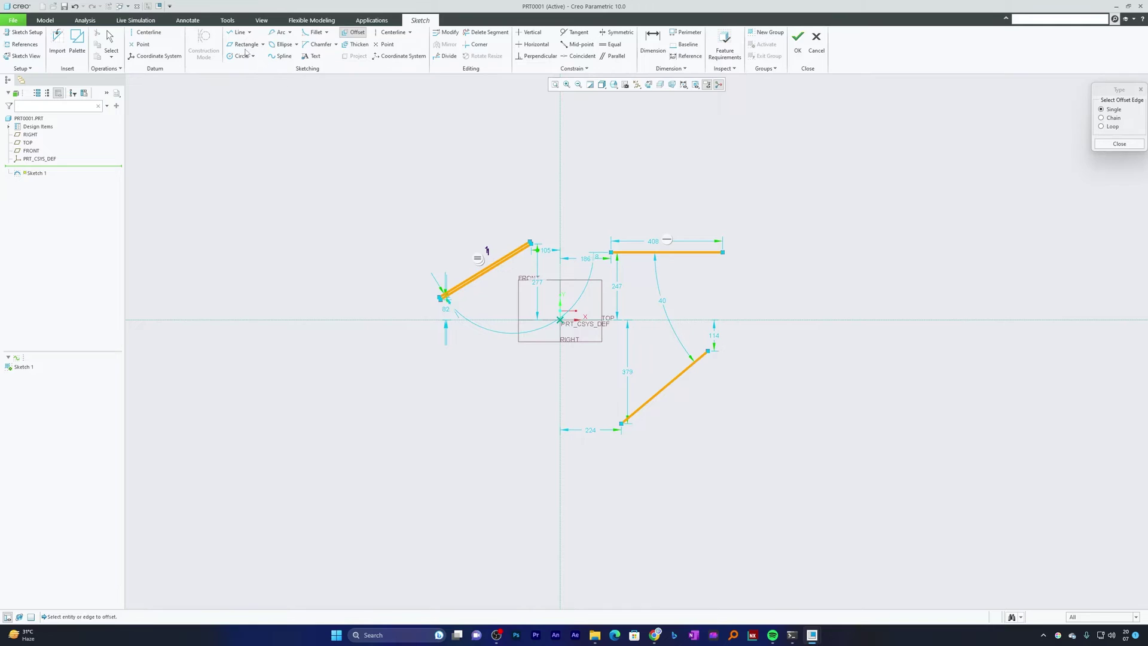
# Step: Draw a 367 by 201 centre rectangle at the upper right of the sketch
pyautogui.click(262, 44)
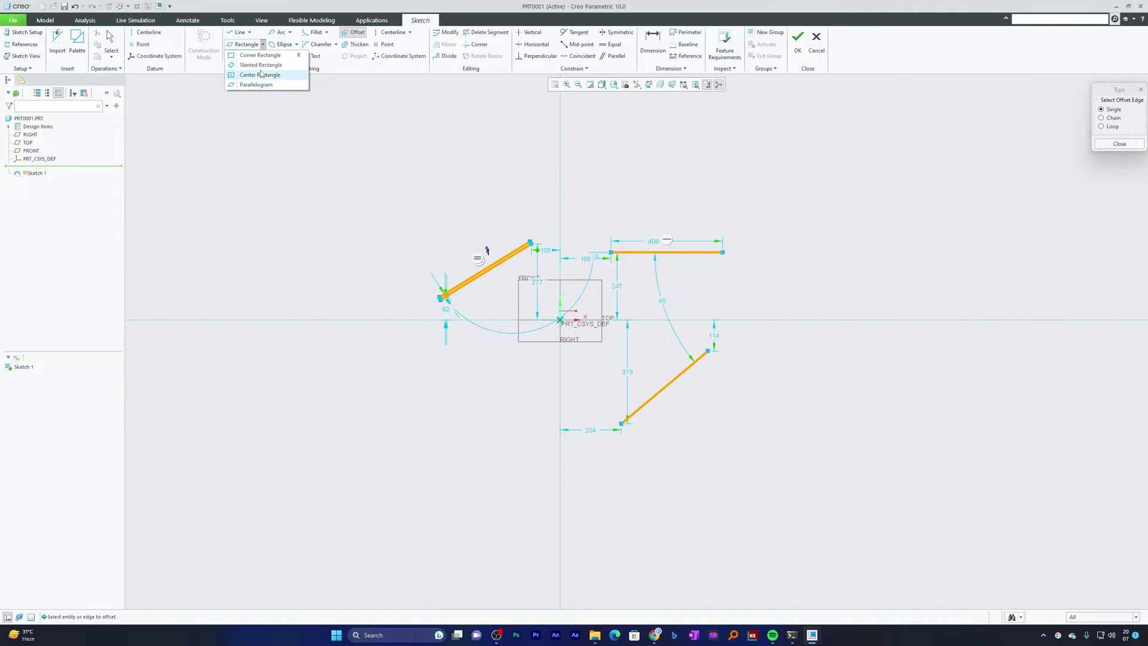
pyautogui.click(260, 75)
pyautogui.click(825, 225)
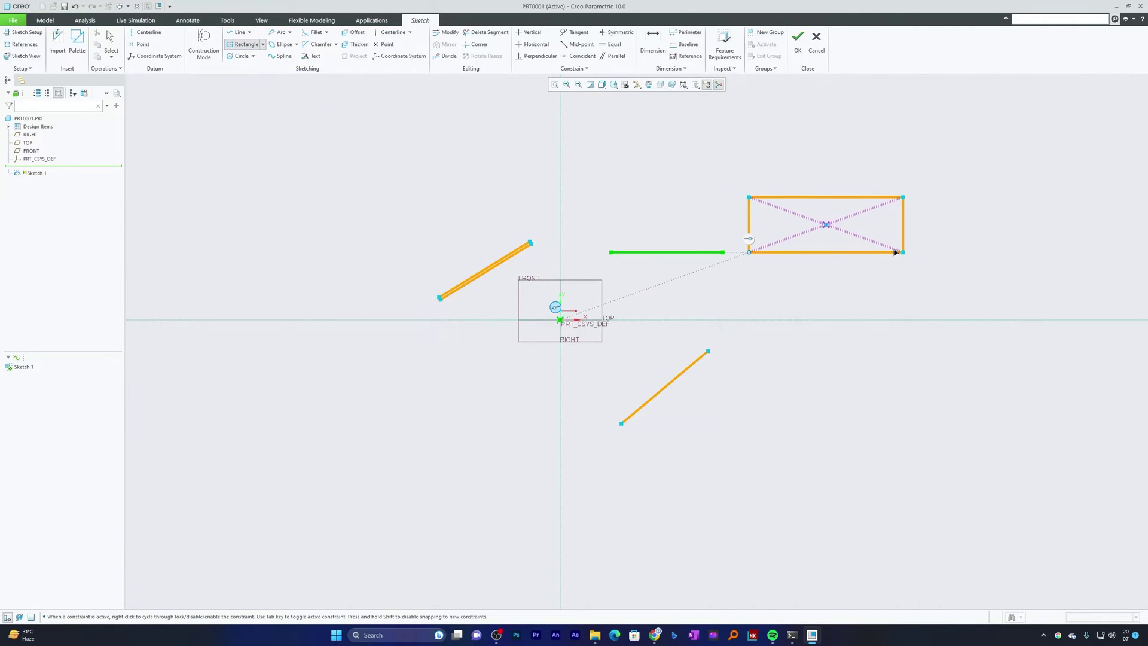
pyautogui.click(874, 252)
pyautogui.middleClick(927, 206)
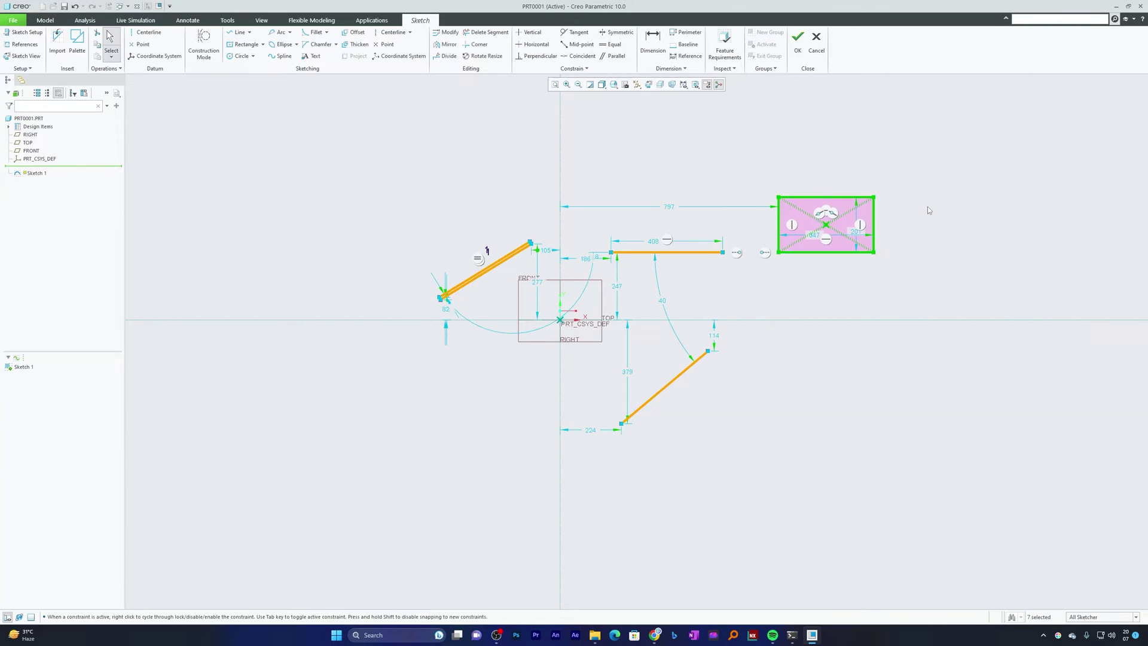
pyautogui.scroll(-5, 898, 205)
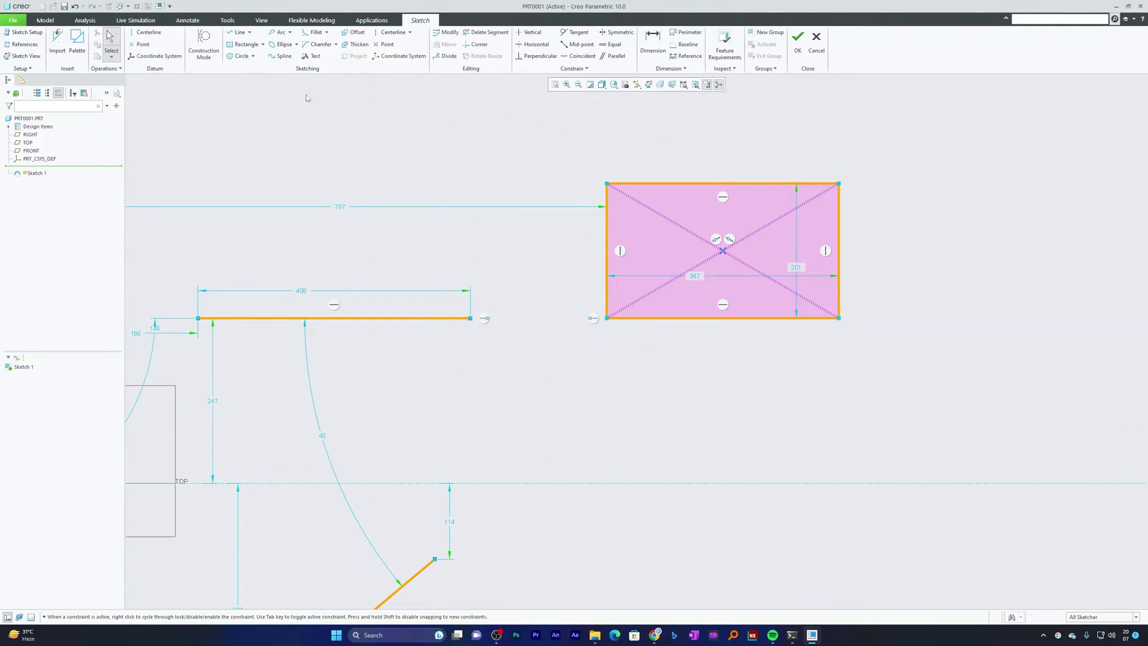
pyautogui.click(354, 32)
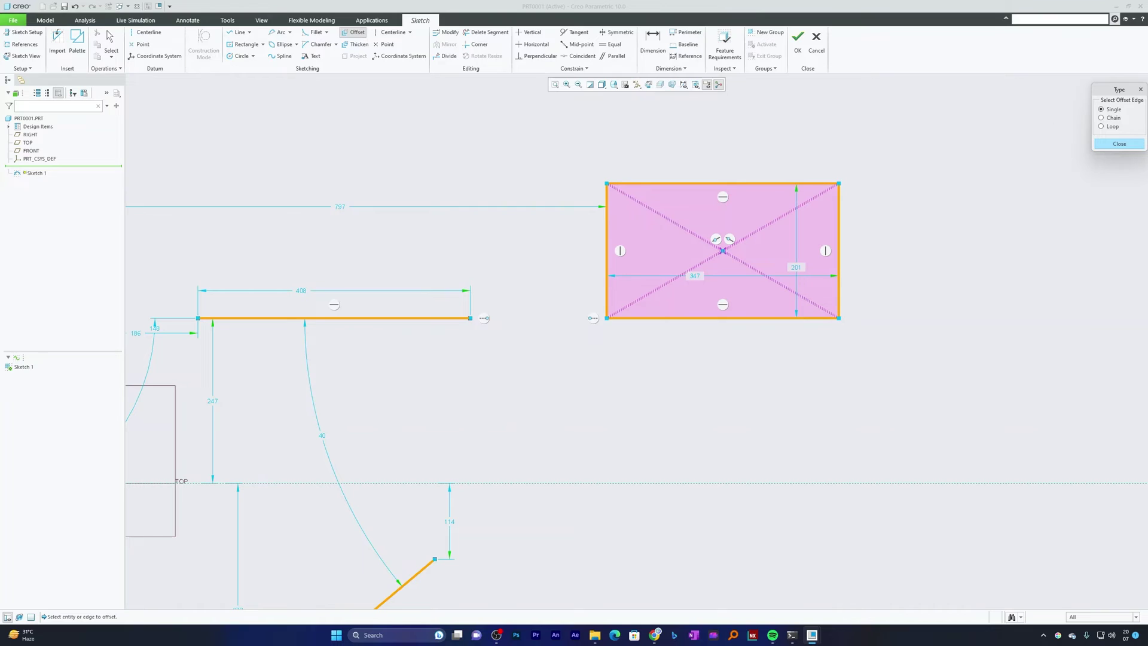
# Step: Offset the rectangle as a Loop 25 units outward
pyautogui.click(1101, 126)
pyautogui.click(784, 185)
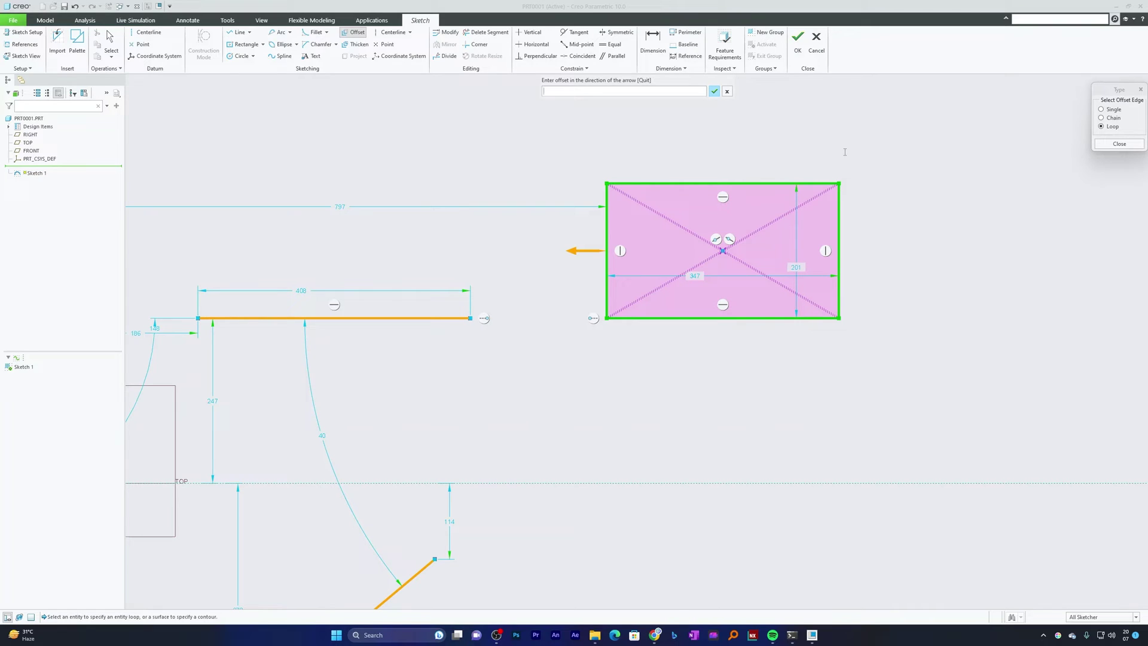
pyautogui.write('25')
pyautogui.press('Return')
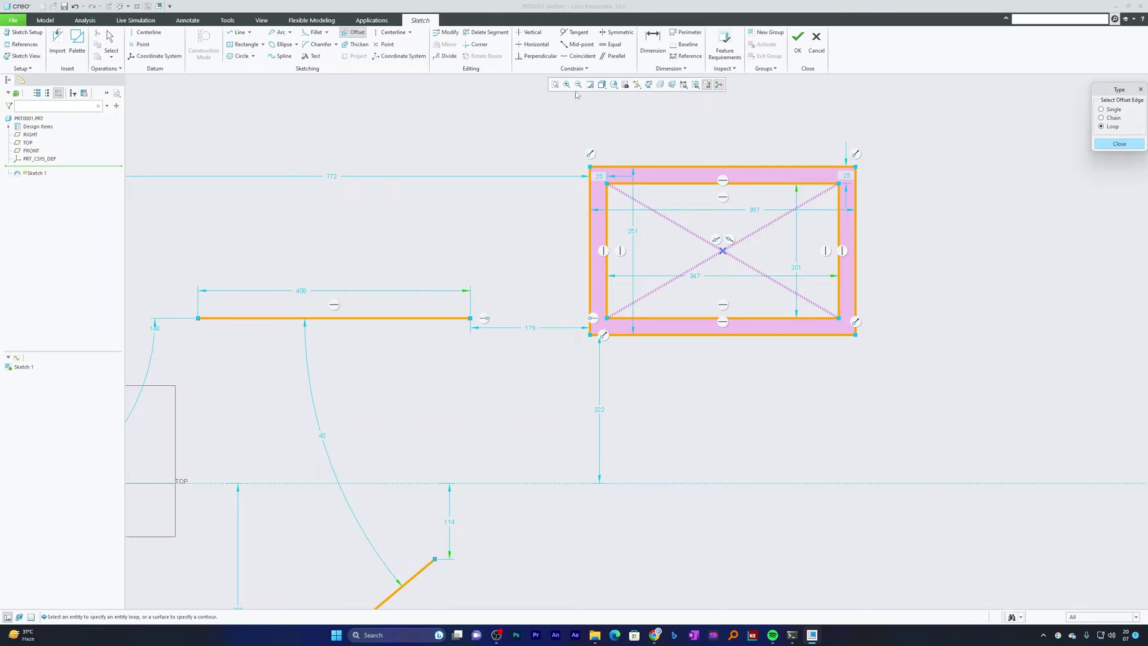
# Step: Offset a Chain of the outer top and bottom edges by 24
pyautogui.click(1100, 118)
pyautogui.click(739, 167)
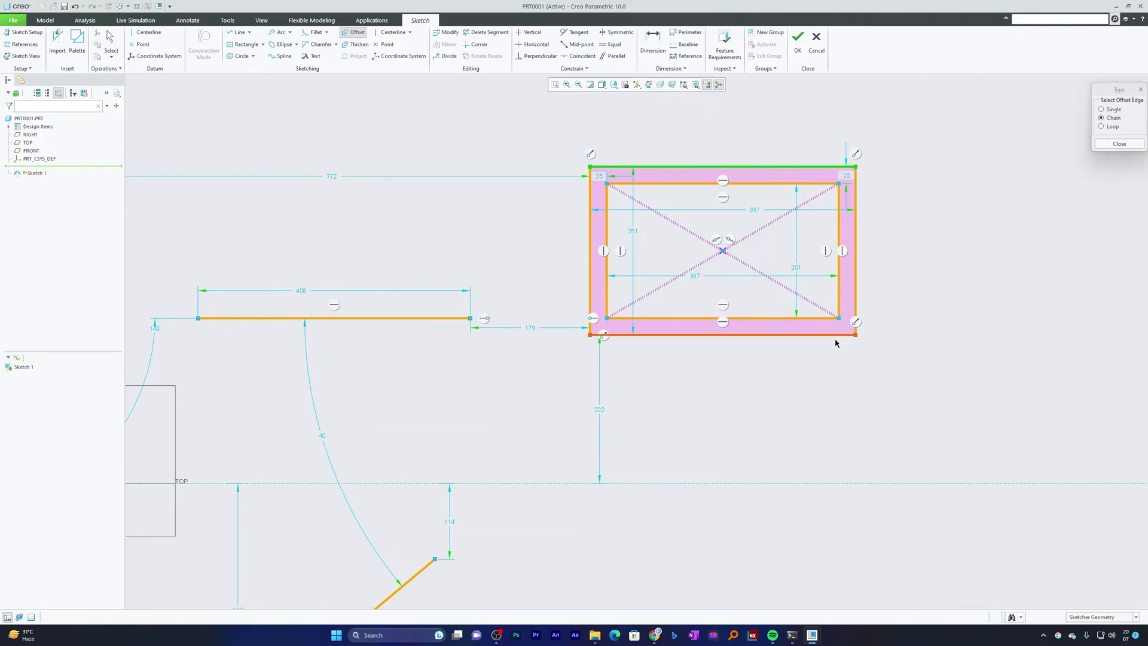
pyautogui.click(819, 336)
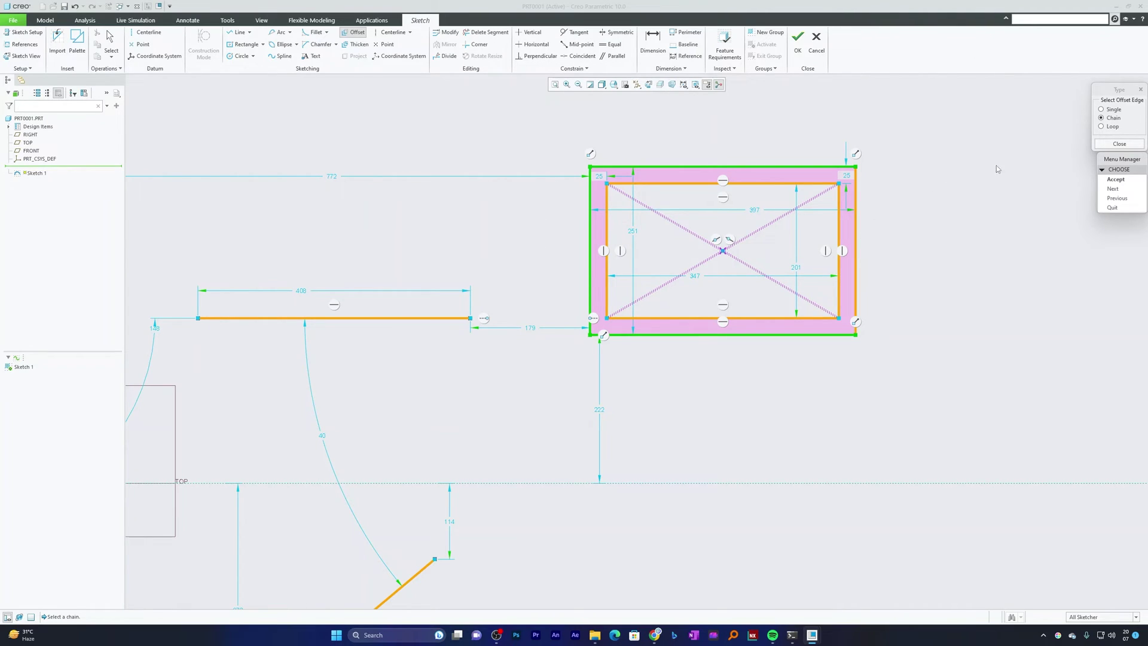
pyautogui.click(1121, 190)
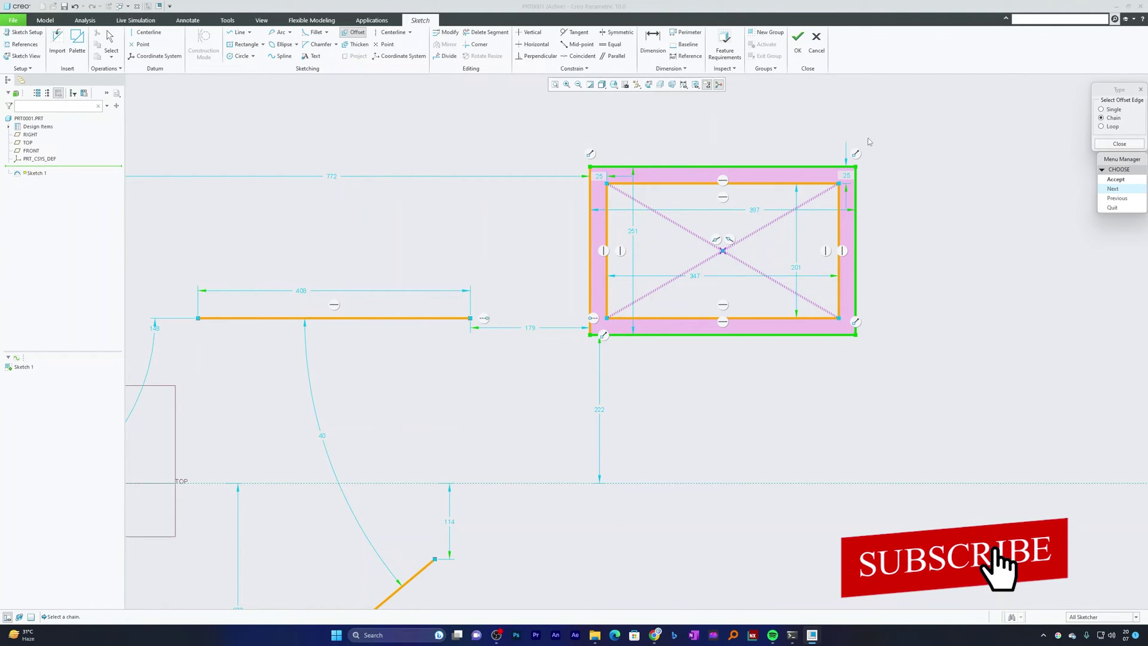
pyautogui.click(1131, 181)
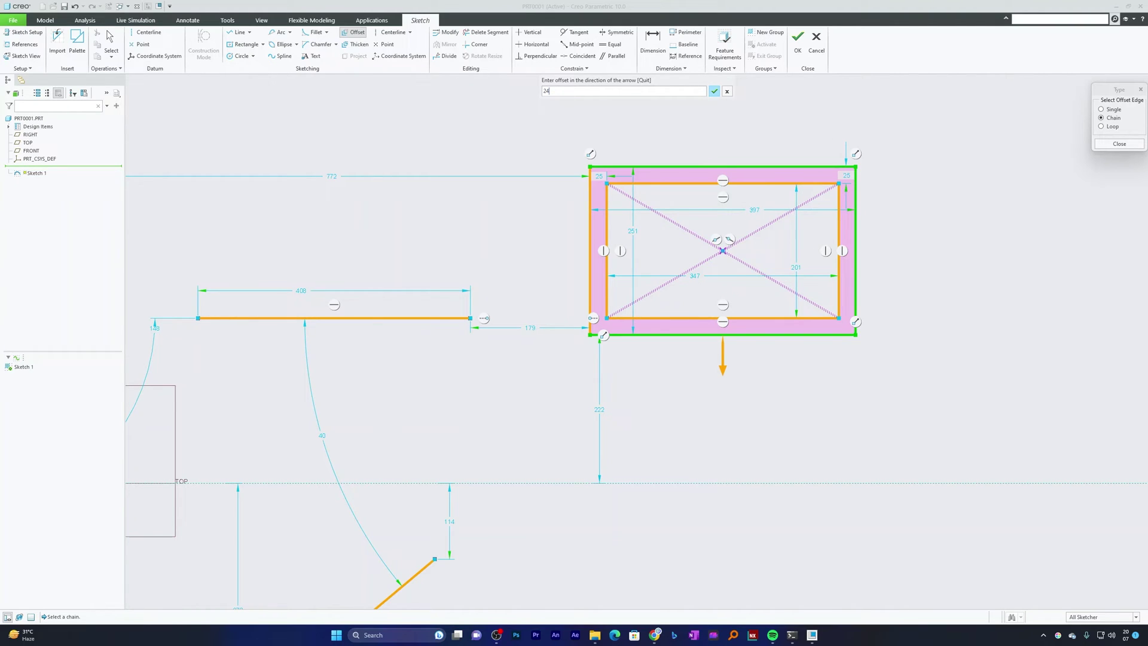
pyautogui.press('Return')
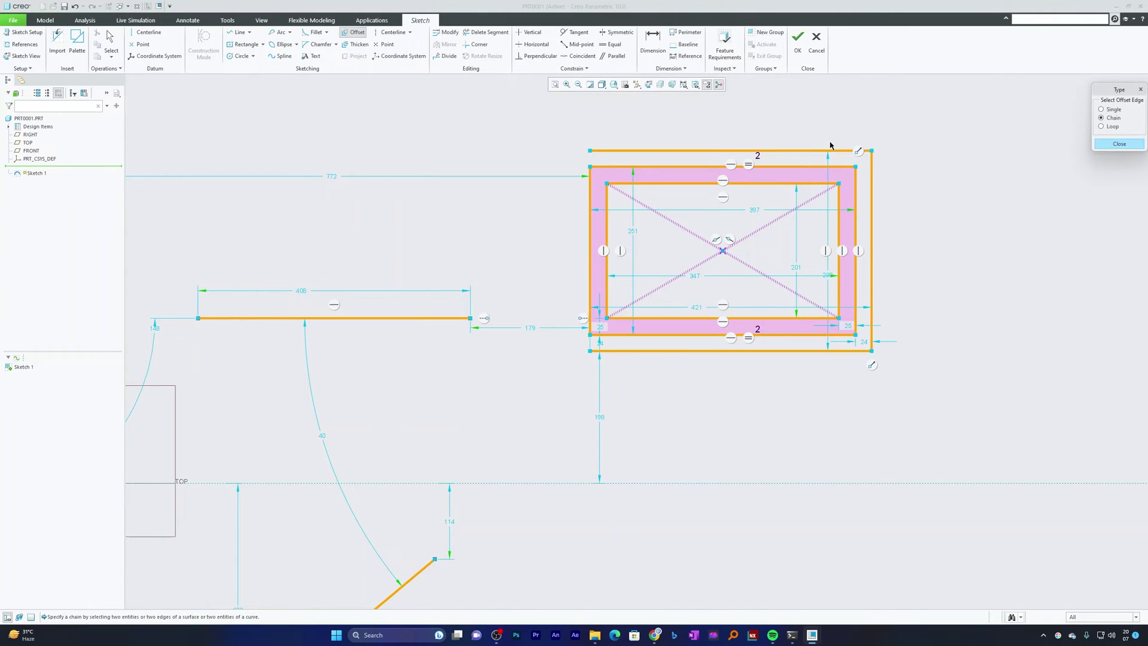
pyautogui.click(1119, 144)
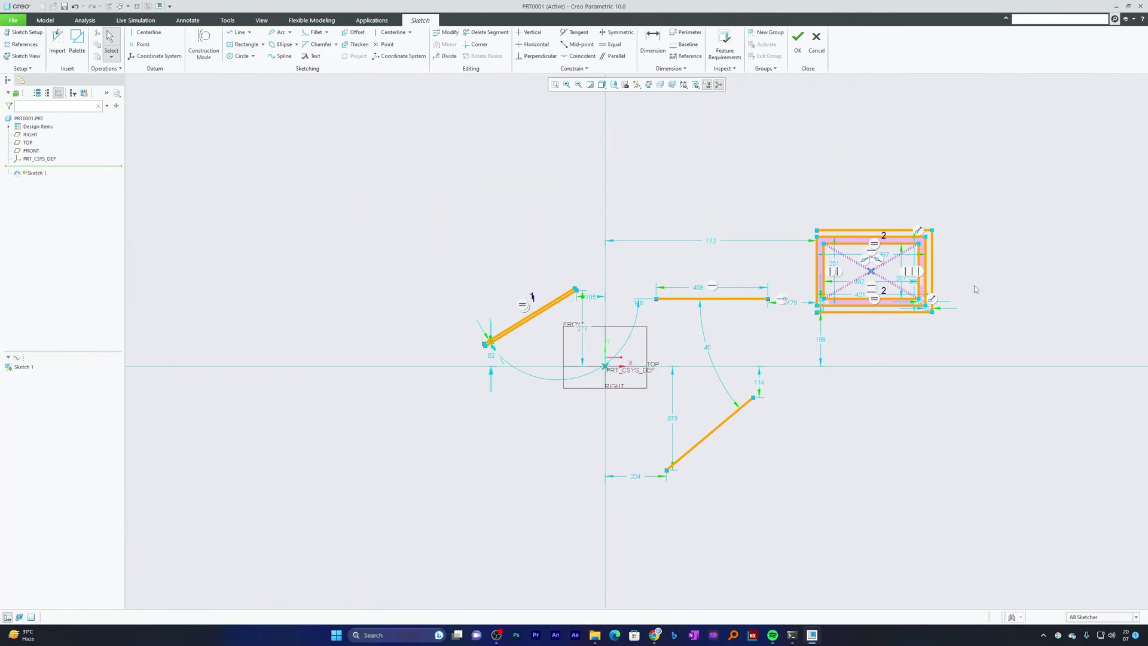
# Step: Box-select and delete the rectangle, its offsets, the 408 line and both slanted lines
pyautogui.scroll(4, 974, 285)
pyautogui.moveTo(1002, 184); pyautogui.dragTo(807, 313)
pyautogui.press('Delete')
pyautogui.moveTo(799, 225); pyautogui.dragTo(656, 338)
pyautogui.press('Delete')
pyautogui.moveTo(772, 383); pyautogui.dragTo(644, 508)
pyautogui.press('Delete')
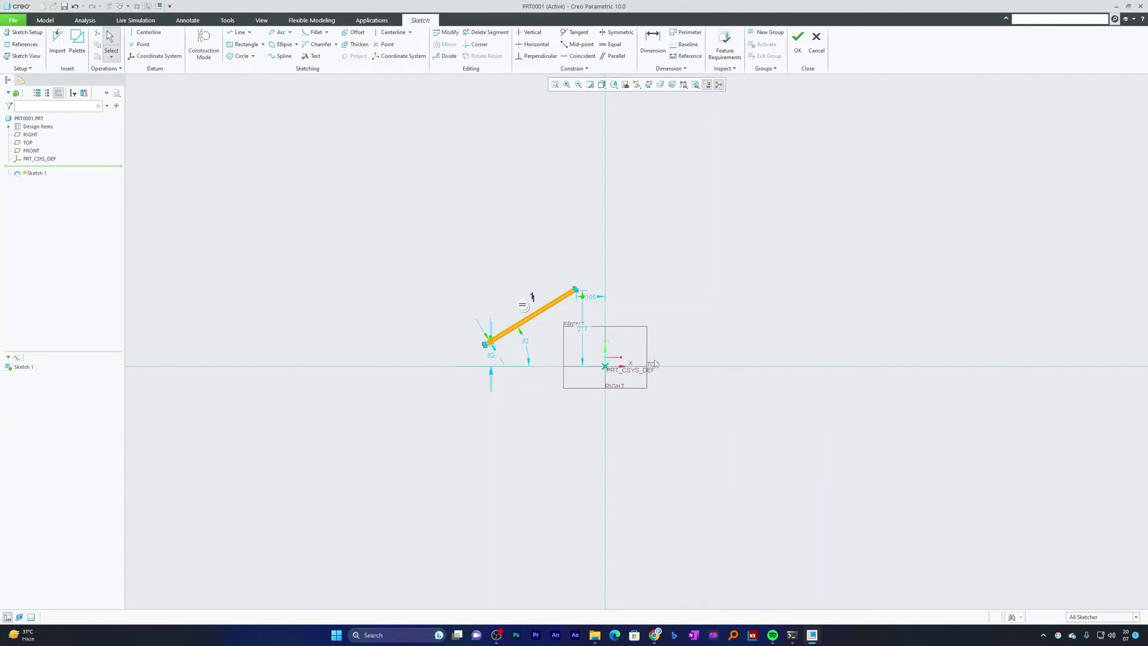
pyautogui.press('Delete')
pyautogui.scroll(-3, 598, 367)
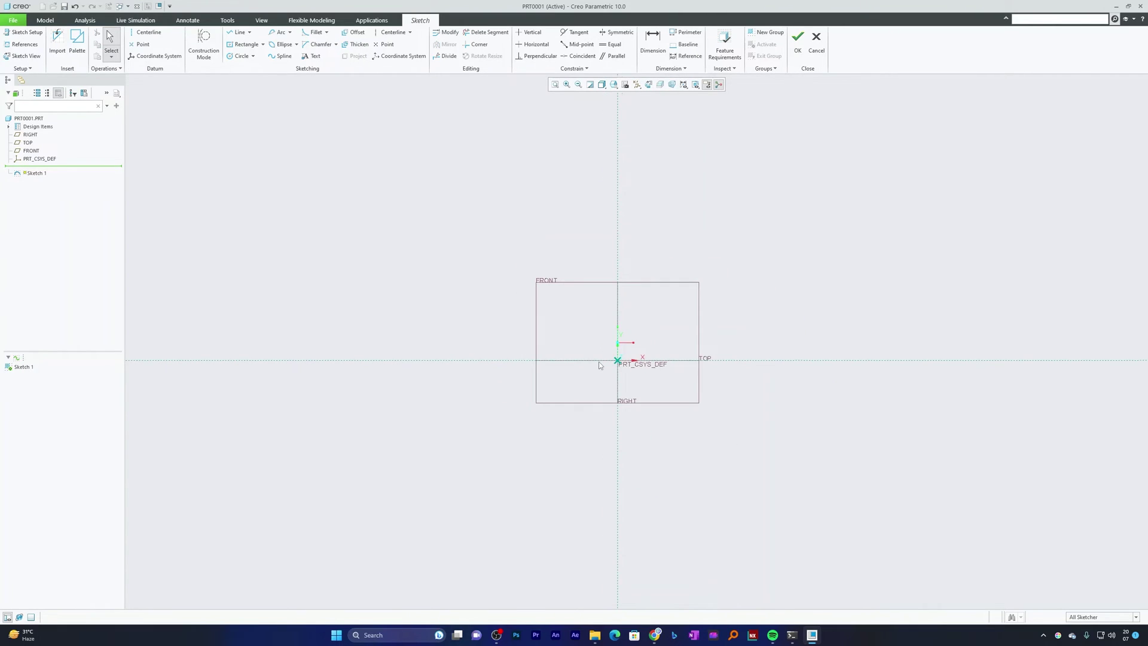
pyautogui.scroll(-3, 599, 365)
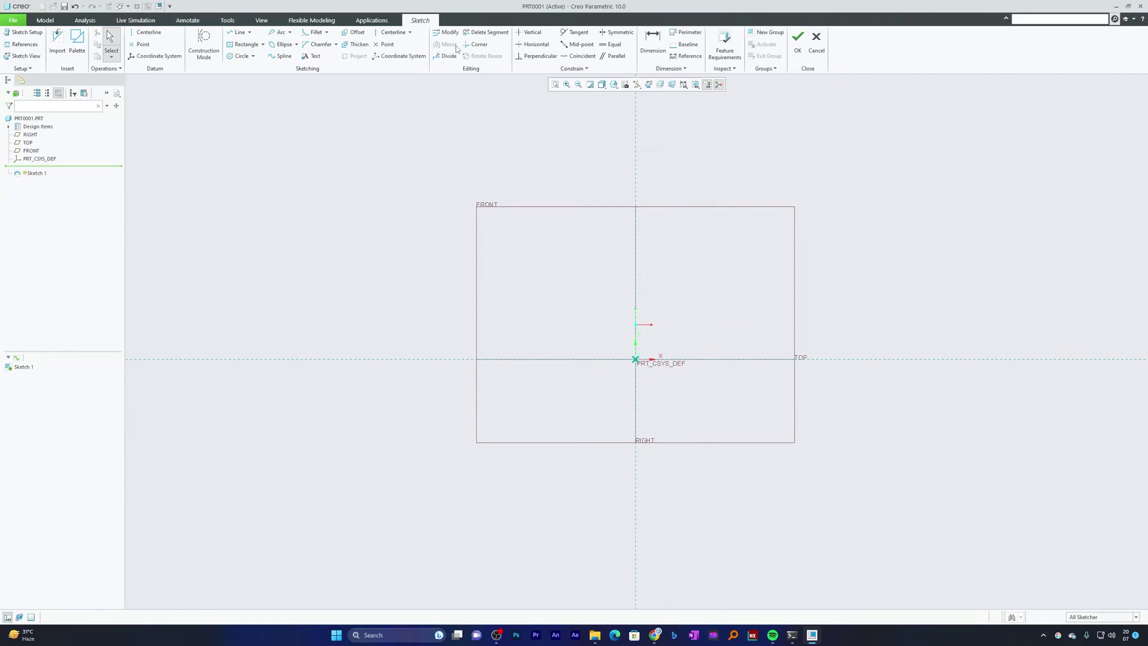
# Step: Draw a slanted line left of the vertical reference
pyautogui.click(238, 33)
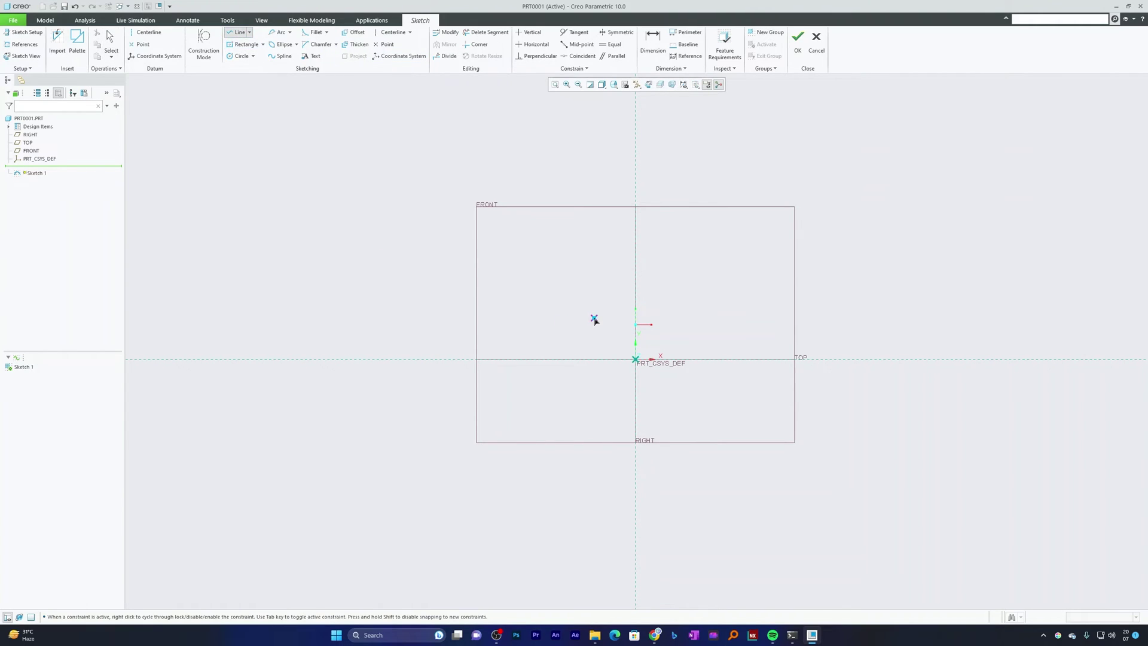
pyautogui.click(571, 274)
pyautogui.click(500, 422)
pyautogui.middleClick(523, 400)
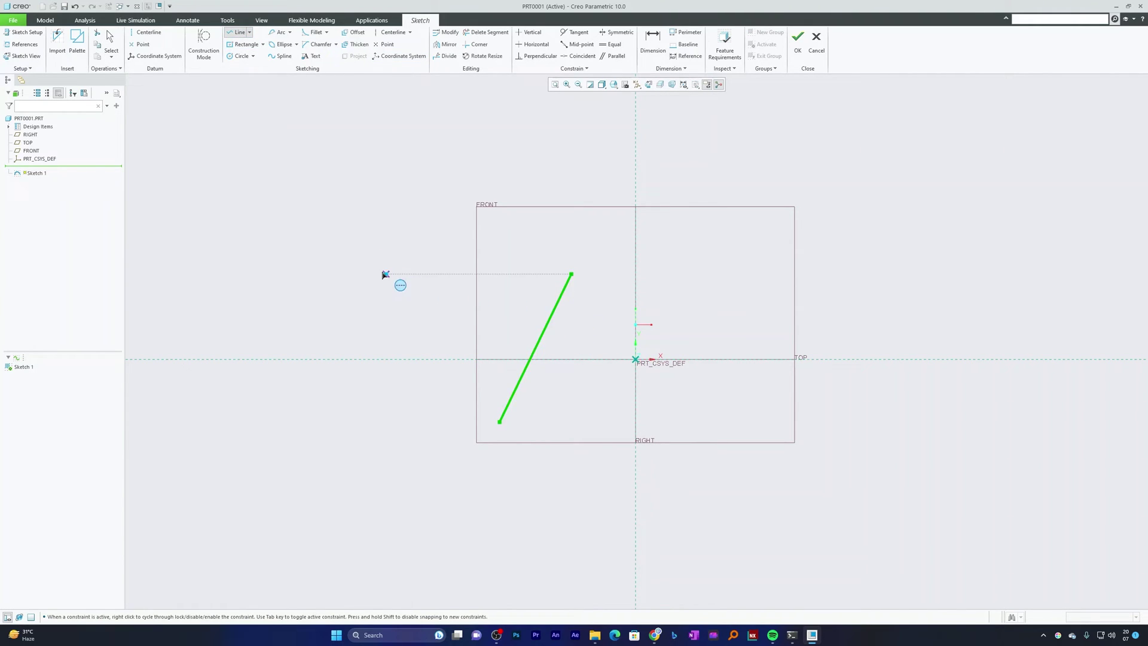
# Step: Draw a Ø68 circle to the left of the slanted line
pyautogui.click(242, 56)
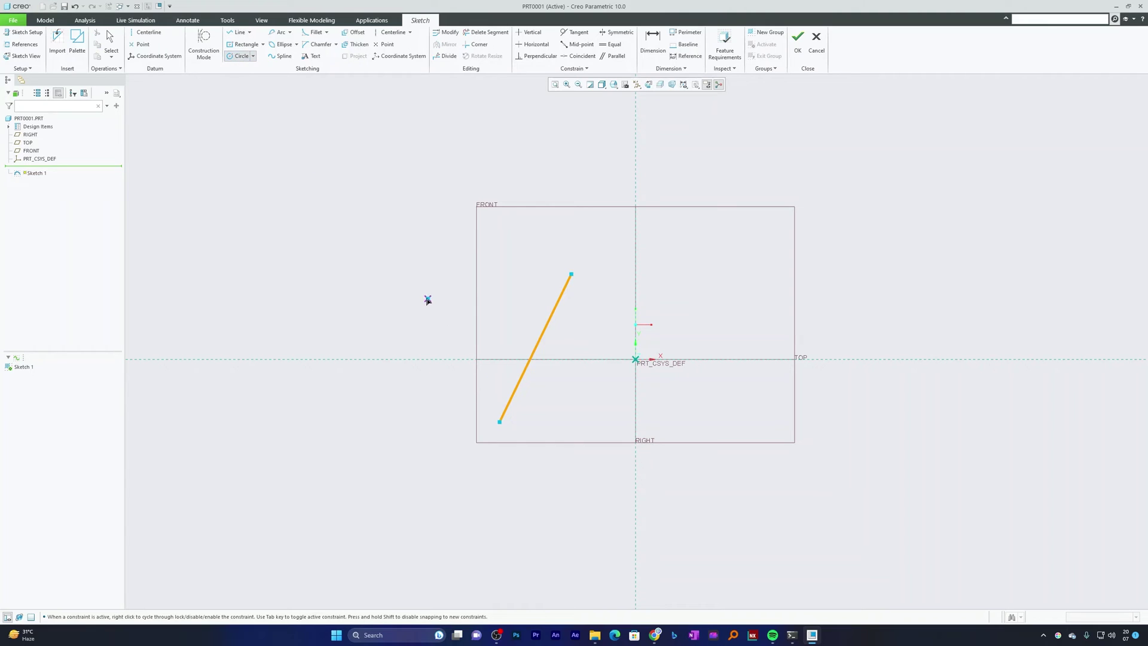
pyautogui.click(412, 284)
pyautogui.click(441, 309)
pyautogui.middleClick(492, 285)
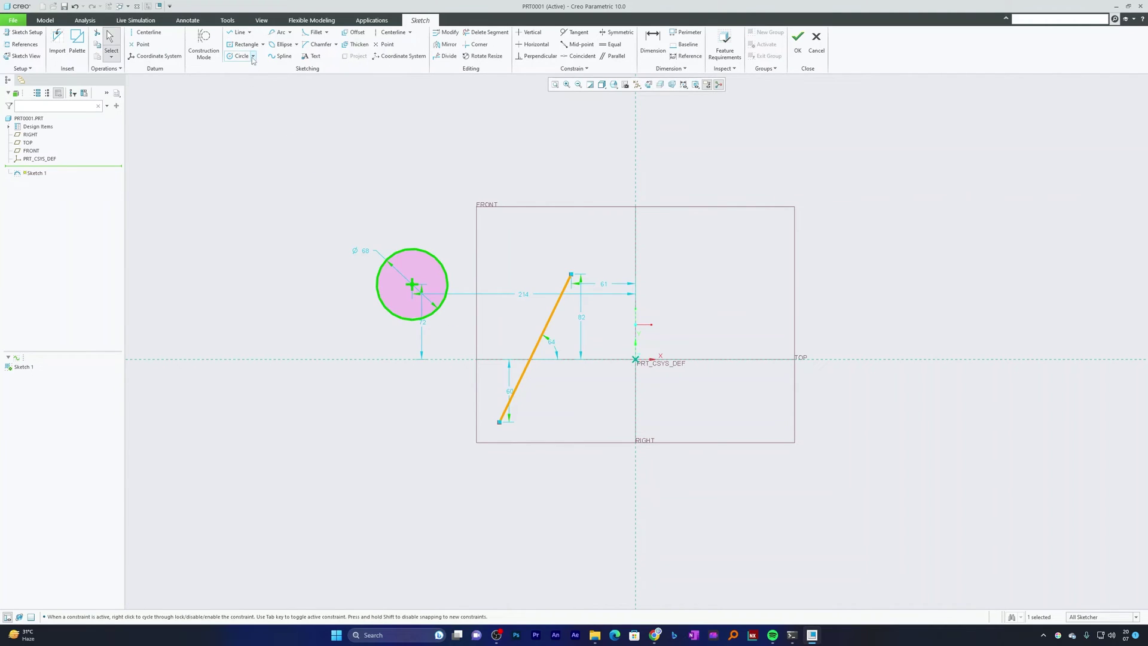
# Step: Add a 106 by 73 centre rectangle on the horizontal reference, then an ellipse
pyautogui.click(239, 32)
pyautogui.click(244, 44)
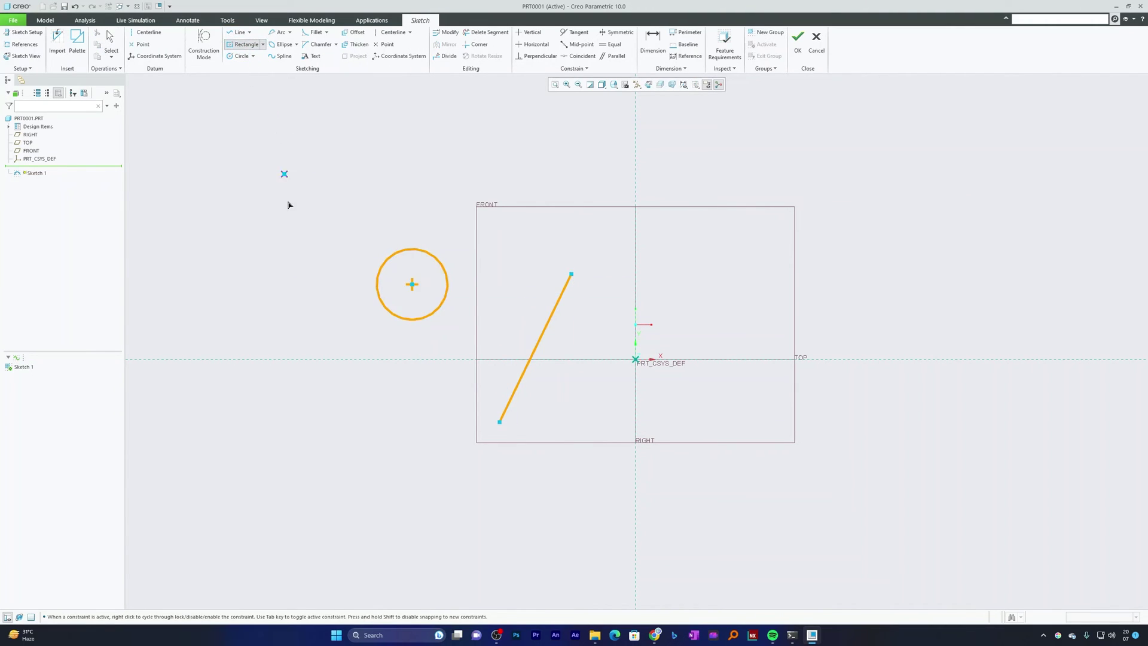
pyautogui.click(287, 359)
pyautogui.click(345, 410)
pyautogui.hotkey('ctrl', 'a')
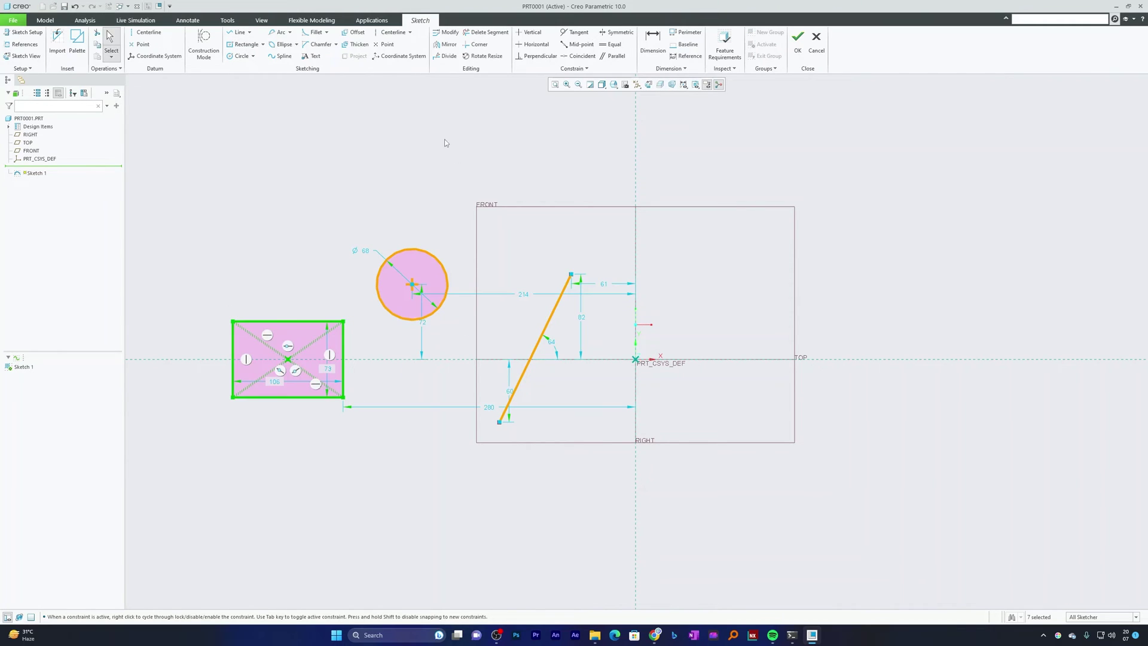
pyautogui.click(281, 44)
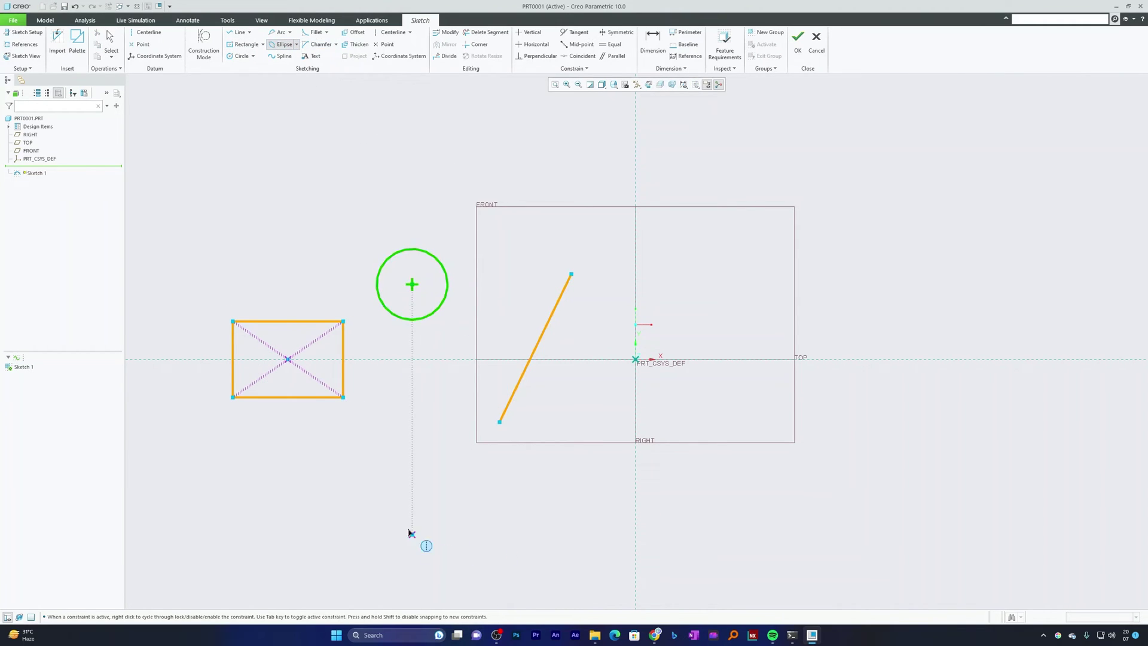
pyautogui.middleClick(584, 476)
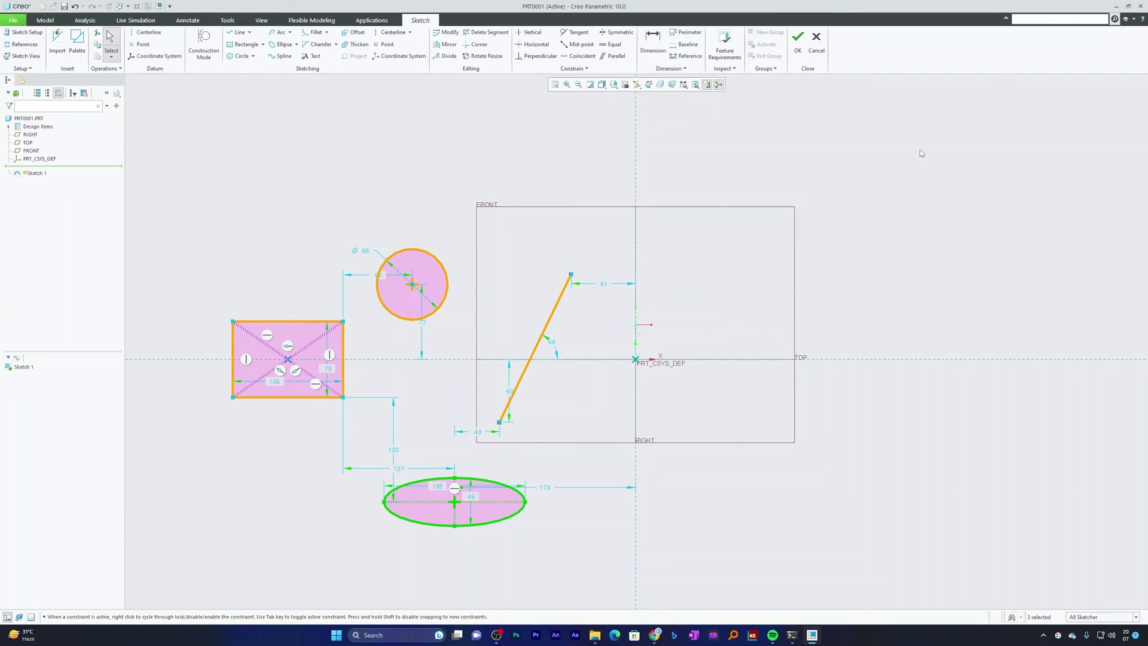
pyautogui.click(902, 158)
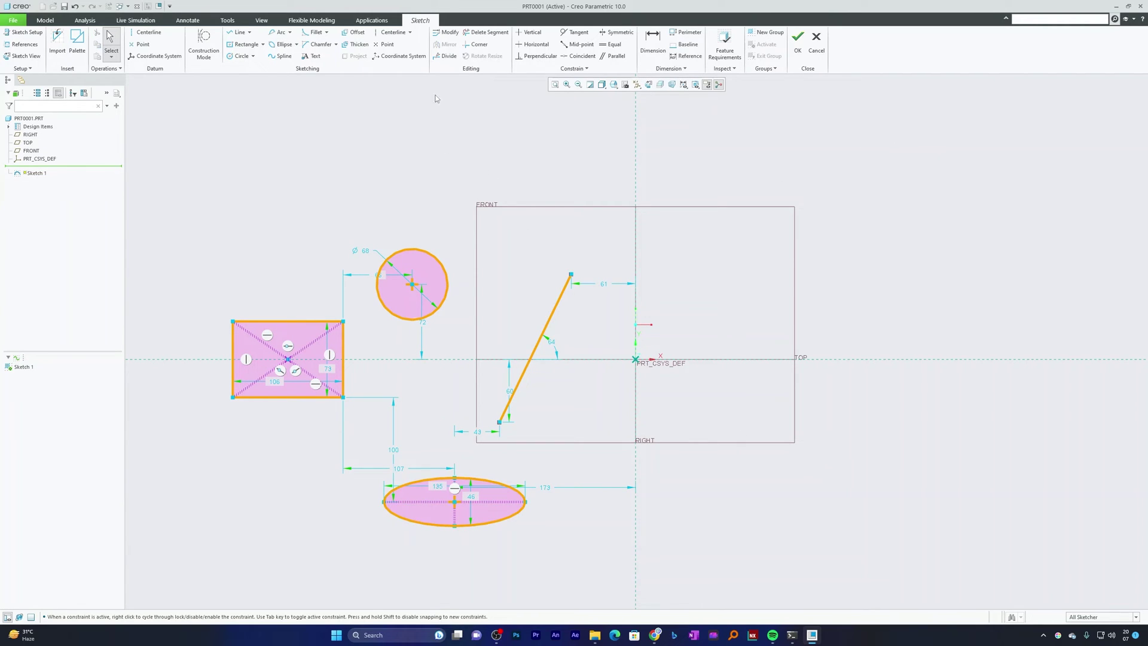
# Step: Select the slanted line and start a Mirror operation on it
pyautogui.click(564, 288)
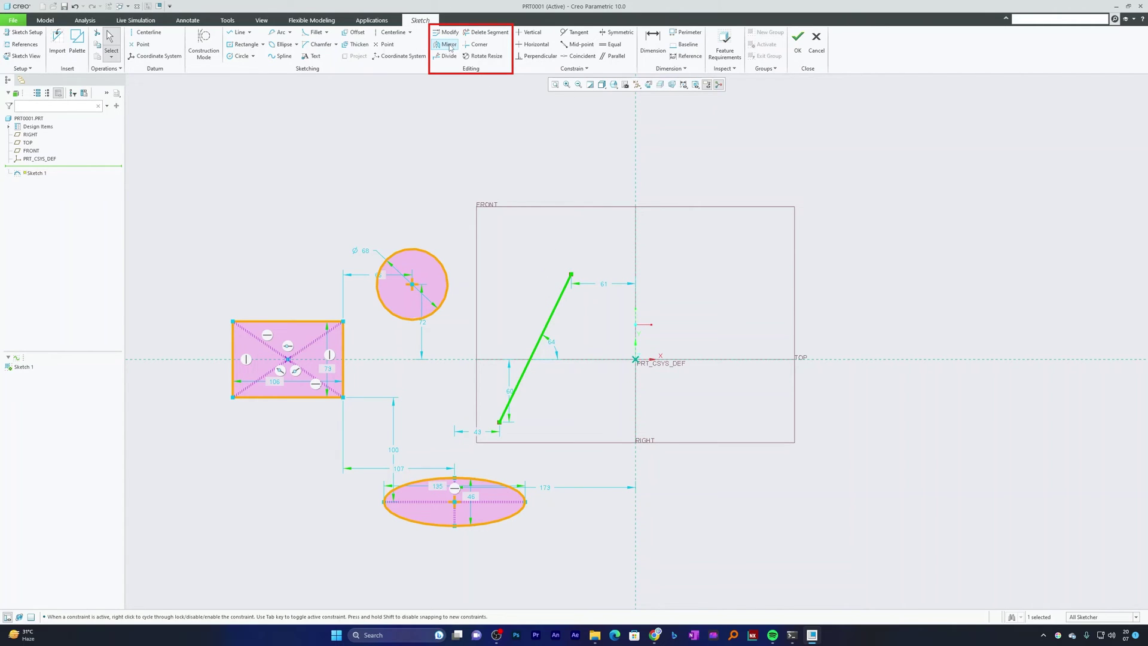
pyautogui.click(550, 232)
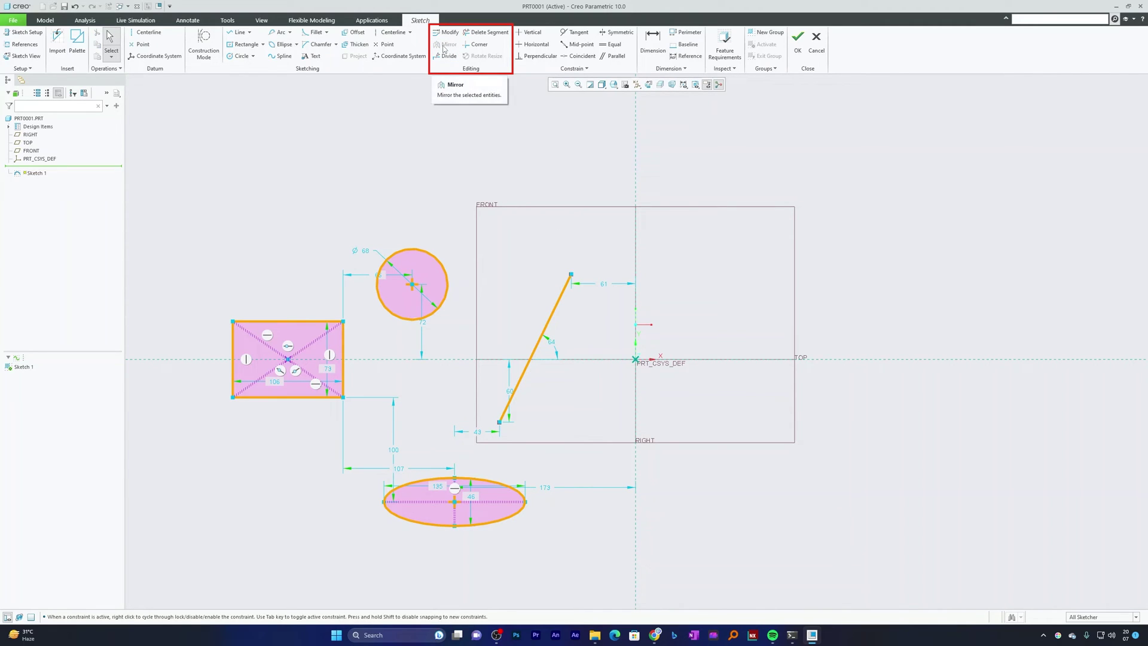
pyautogui.click(555, 308)
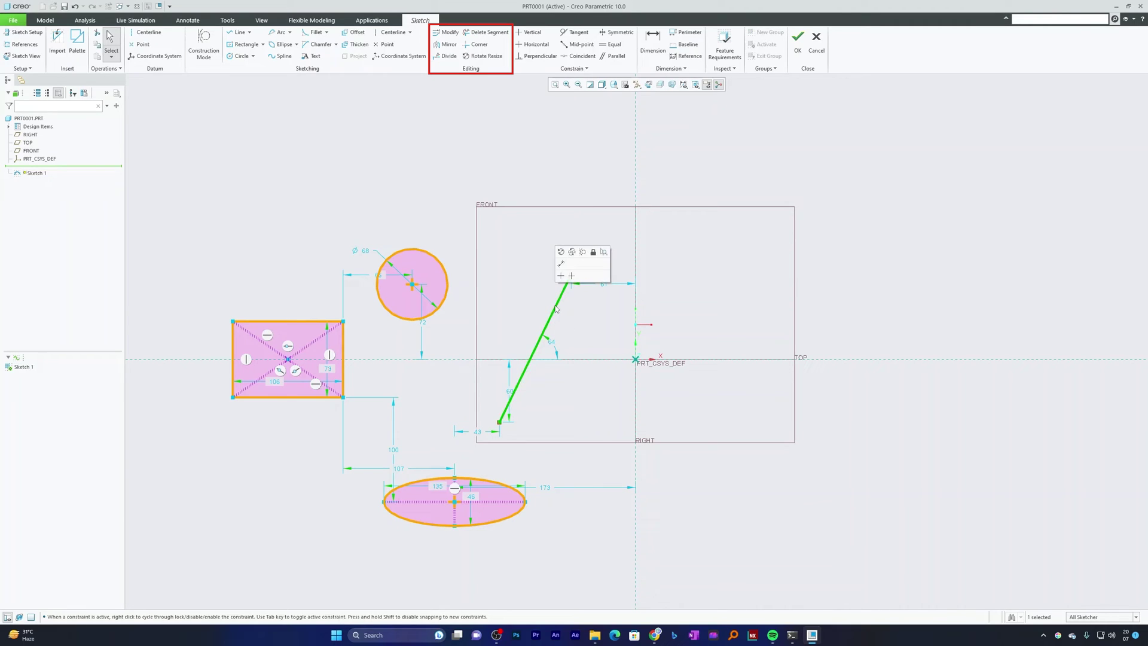
pyautogui.click(449, 283)
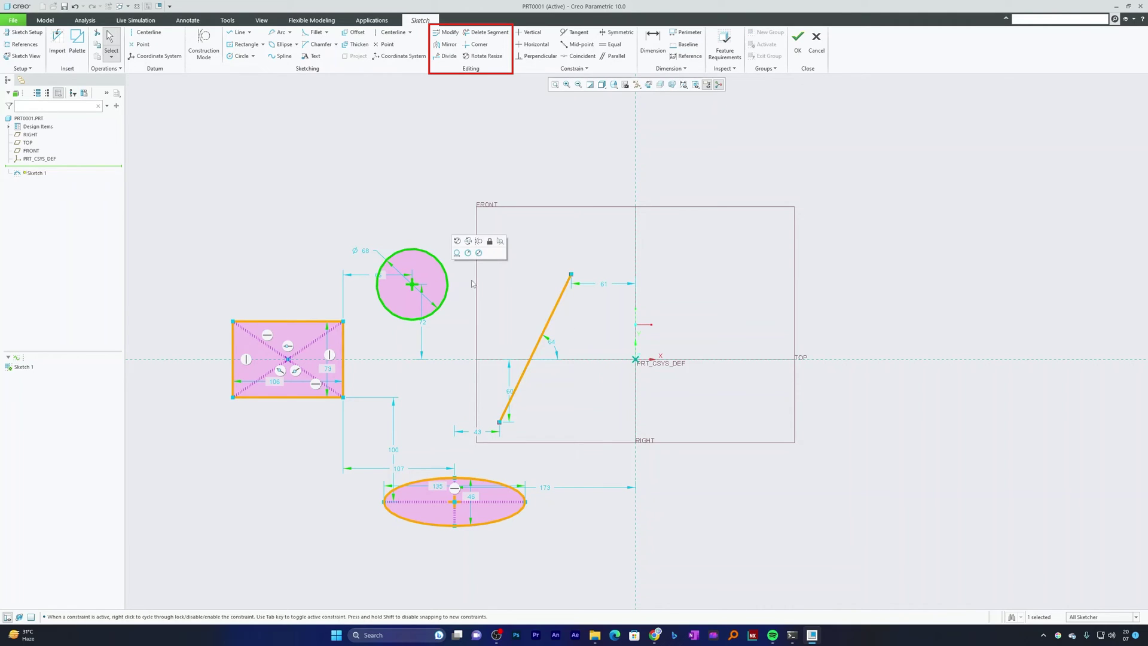
pyautogui.click(556, 307)
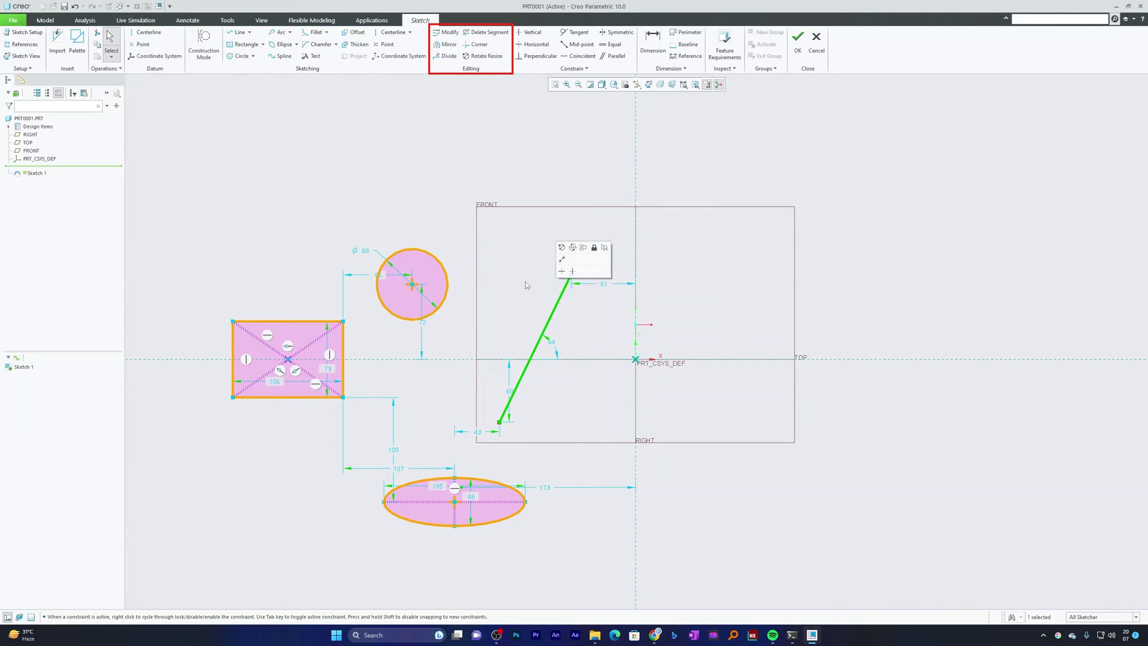
pyautogui.click(442, 46)
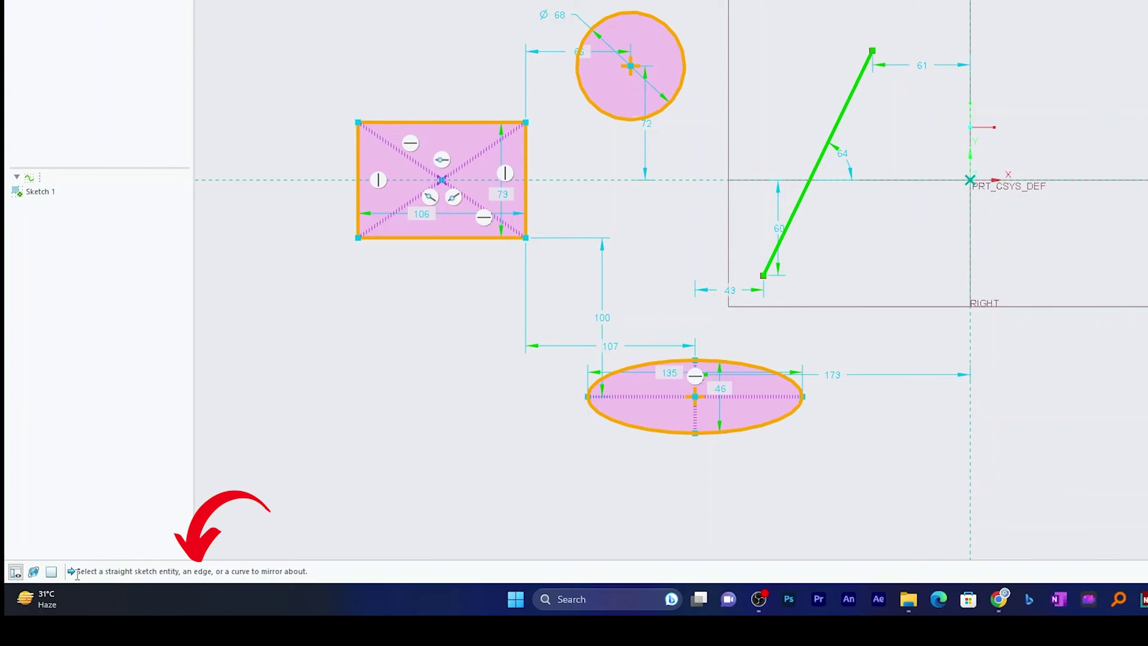
pyautogui.moveTo(77, 572); pyautogui.dragTo(354, 571)
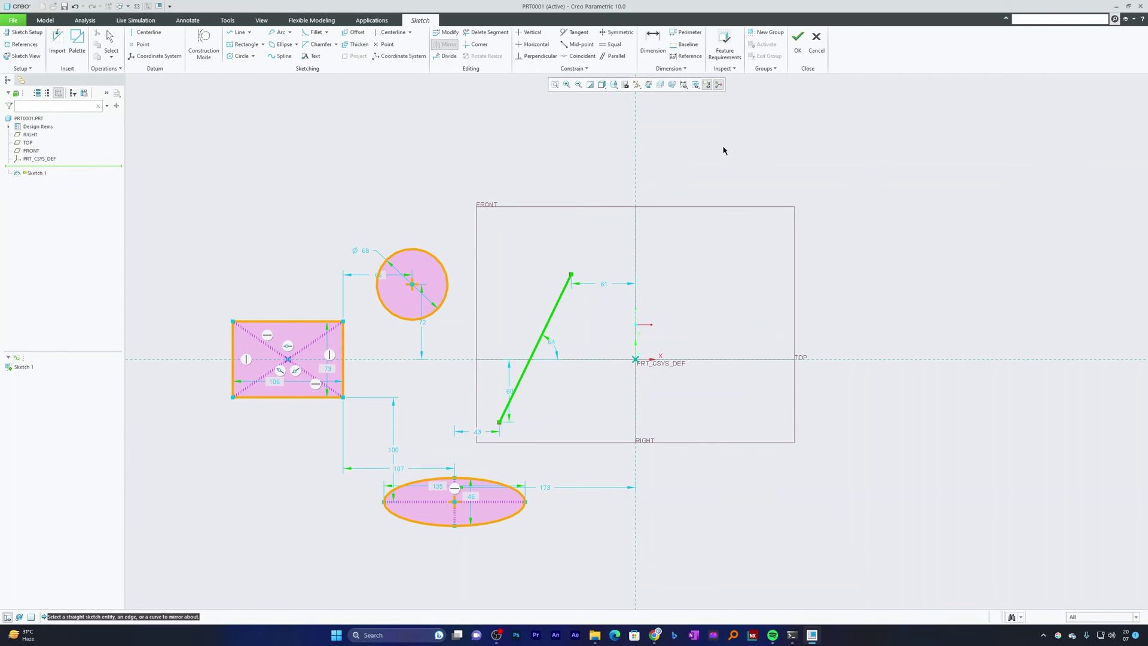
# Step: Mirror the line across the vertical reference and change its 61 dimension to 50
pyautogui.click(636, 148)
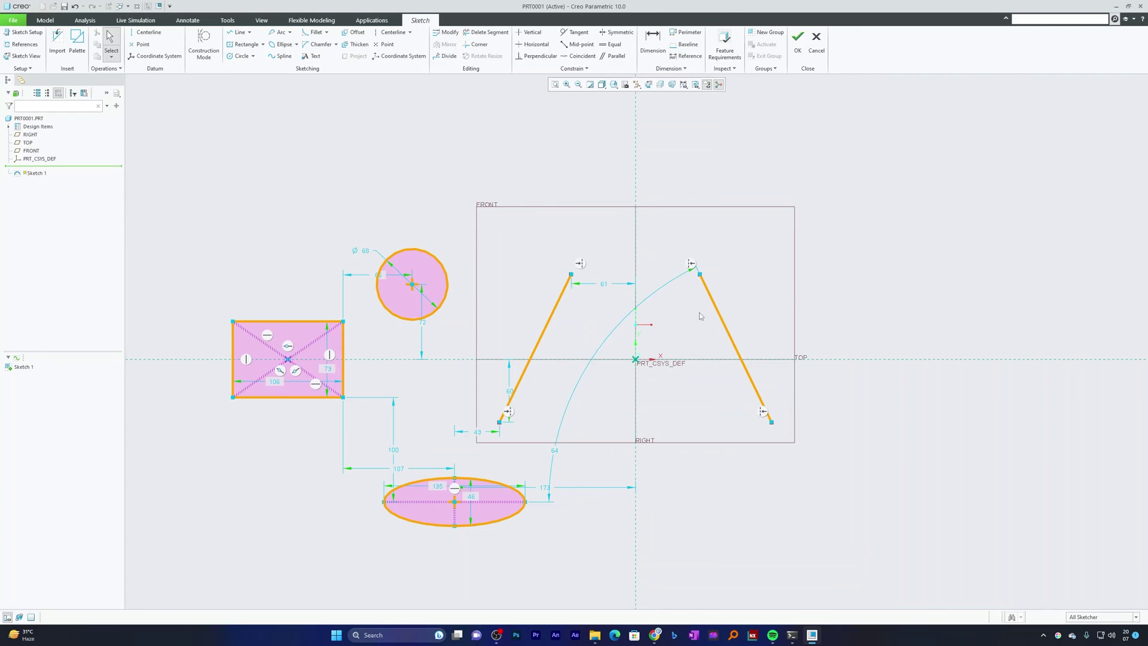
pyautogui.doubleClick(622, 284)
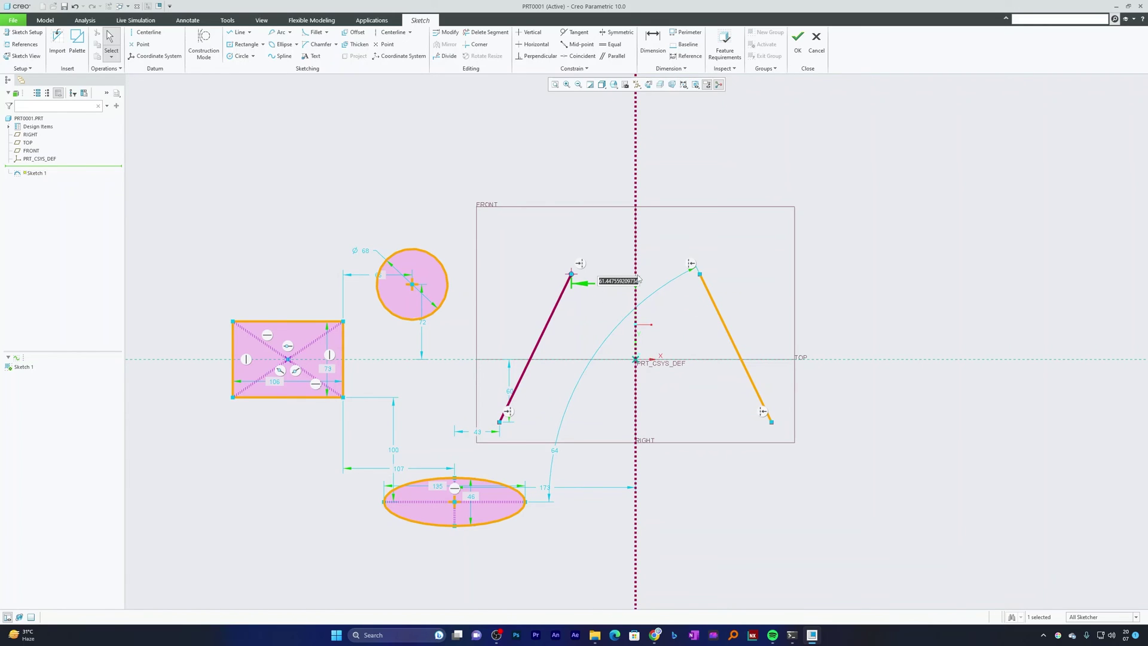
pyautogui.write('50')
pyautogui.press('Return')
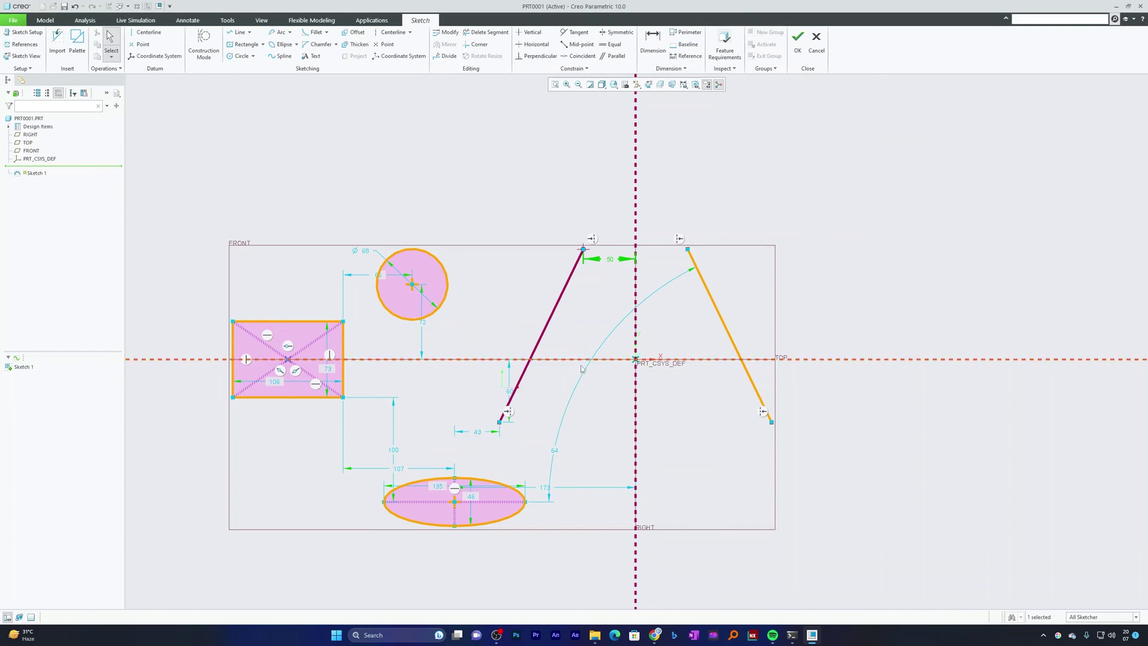
# Step: Change the line's 60 dimension to 50 and refit the sketch view
pyautogui.doubleClick(507, 395)
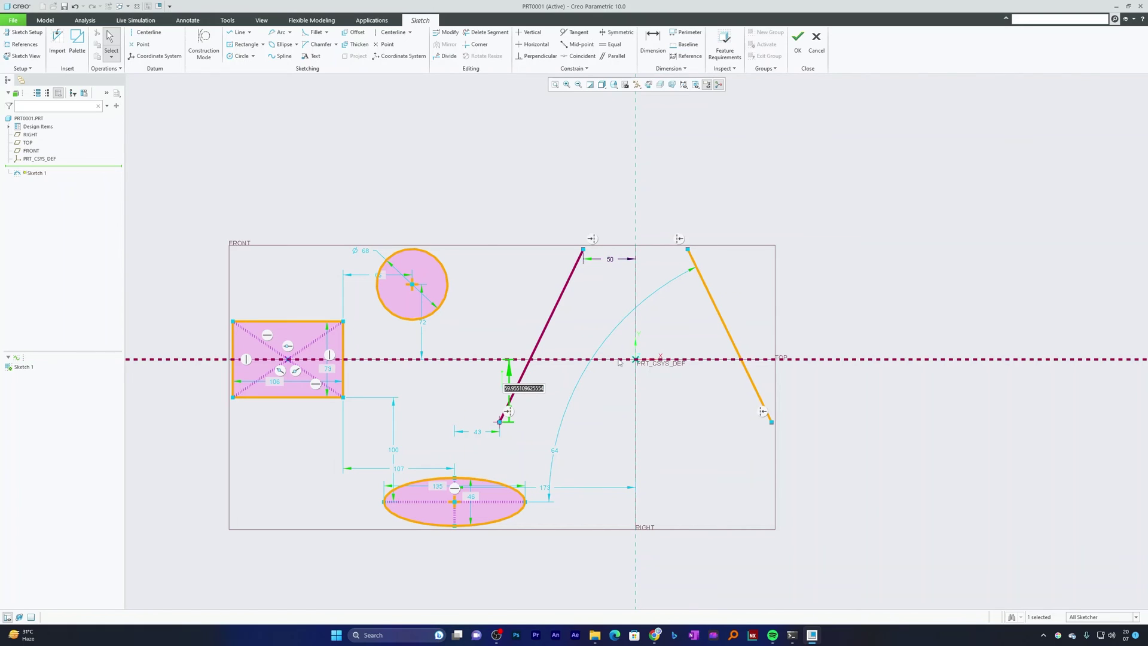
pyautogui.write('50')
pyautogui.press('Return')
pyautogui.scroll(3, 836, 326)
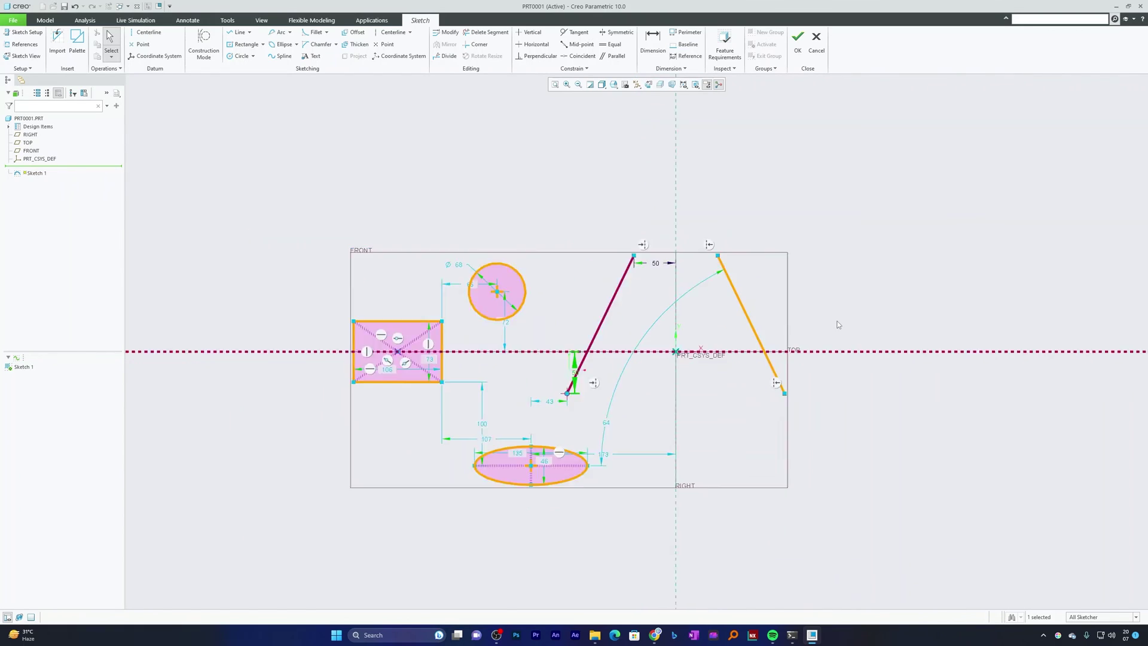
pyautogui.hotkey('ctrl', 'd')
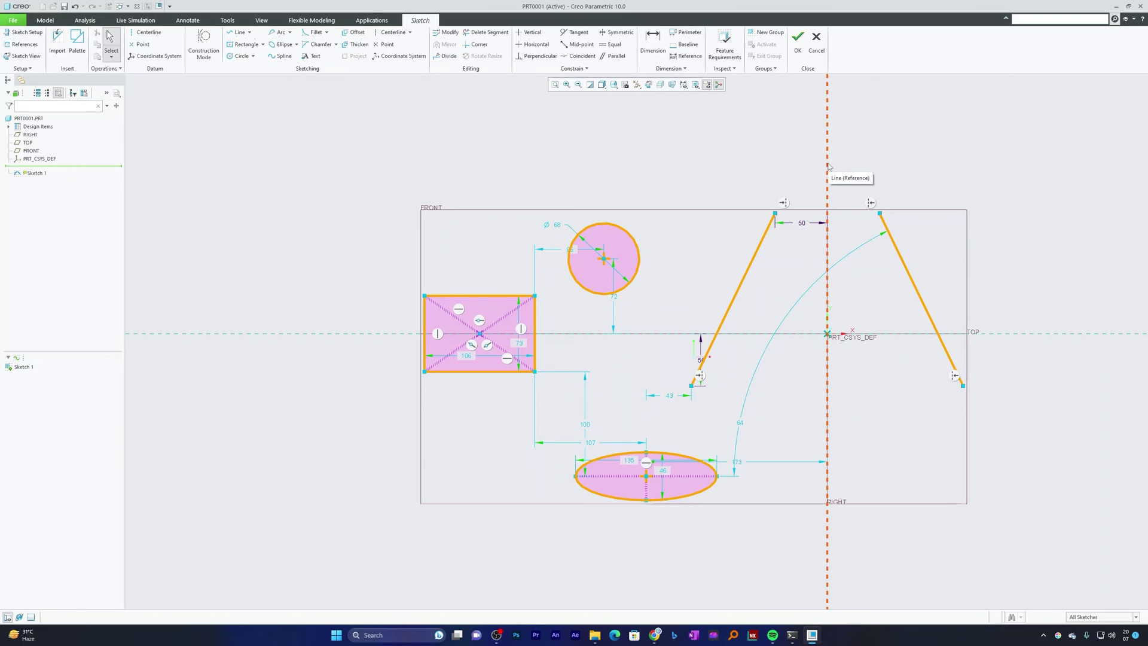
# Step: Mirror the original slanted line about the rectangle's left edge
pyautogui.click(764, 246)
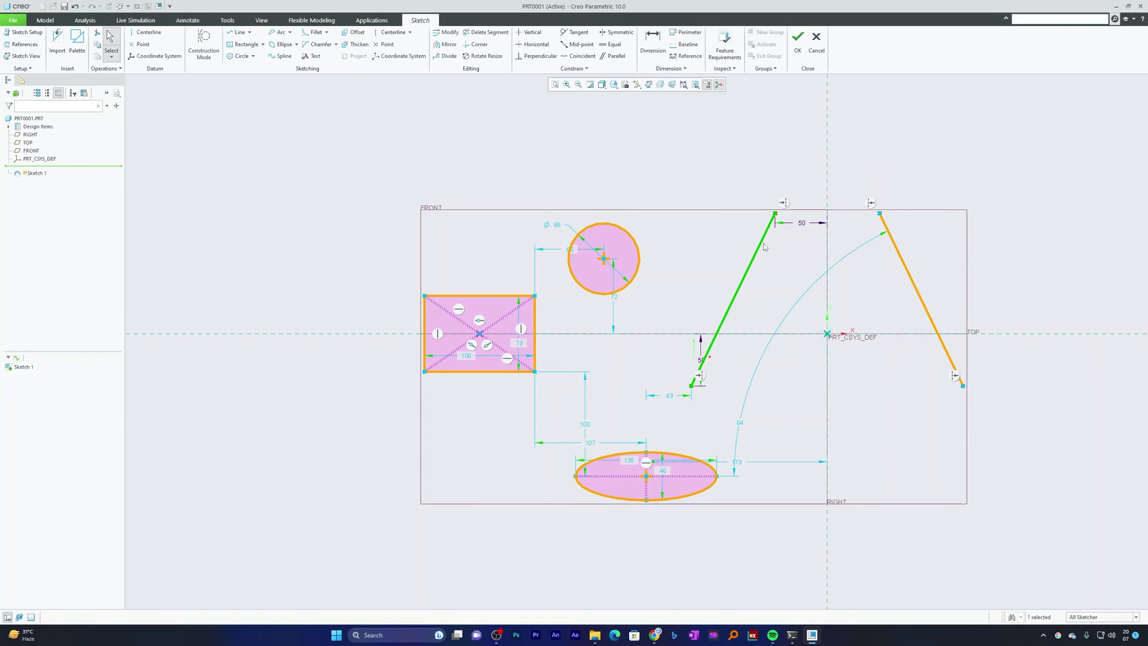
pyautogui.click(450, 47)
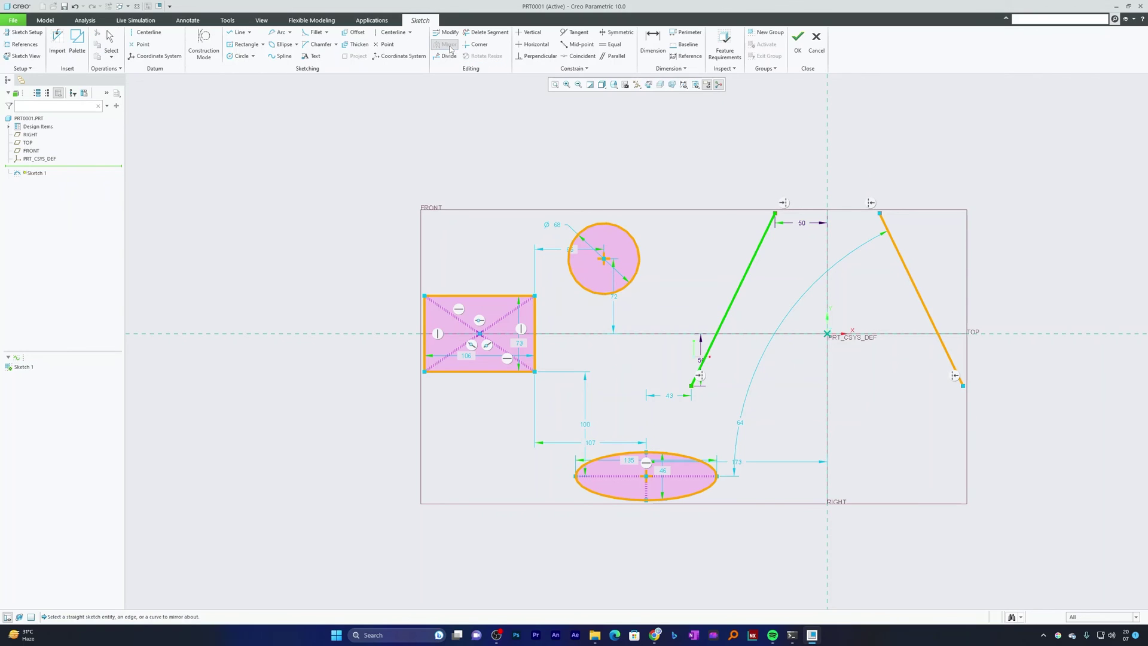
pyautogui.click(425, 312)
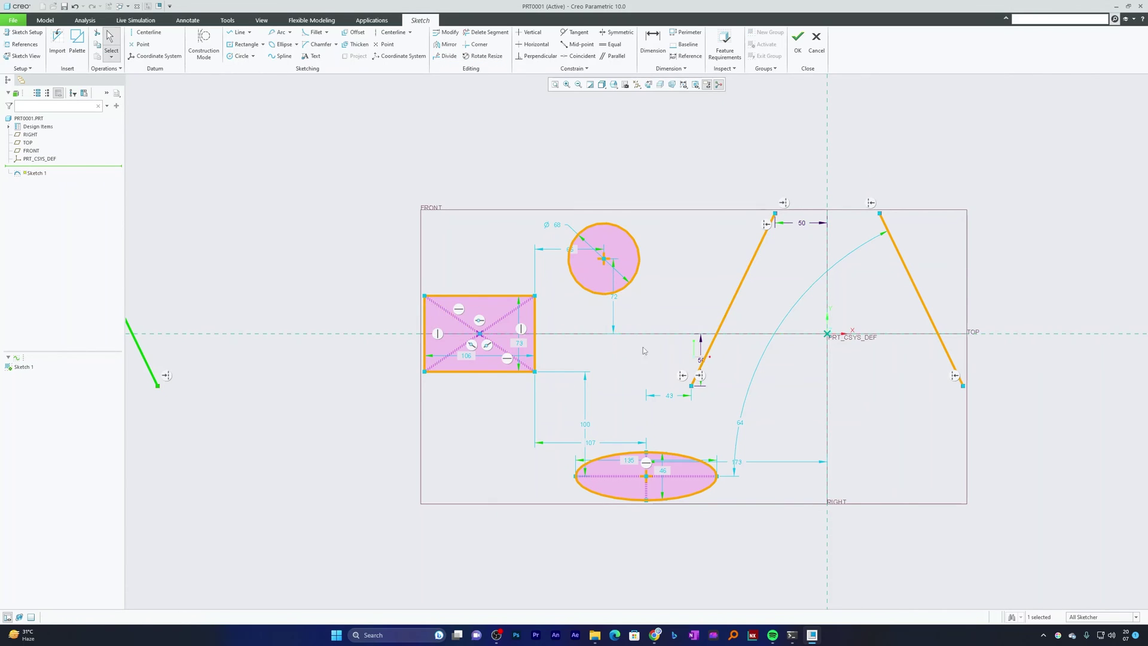
pyautogui.scroll(3, 643, 350)
pyautogui.click(466, 291)
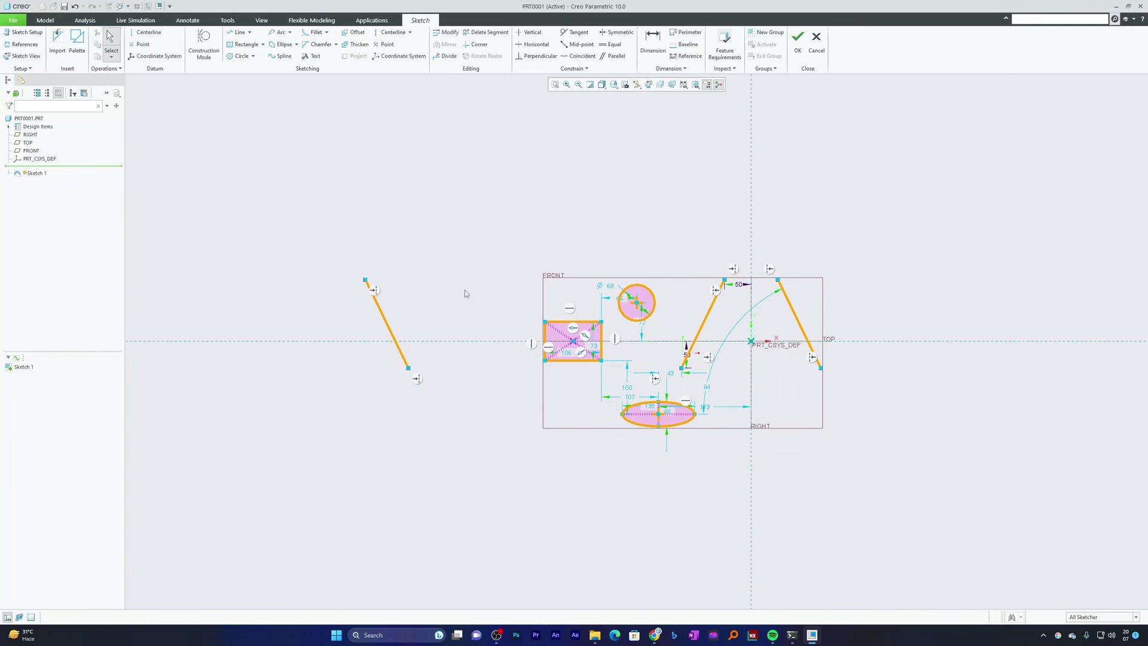
pyautogui.scroll(-2, 582, 383)
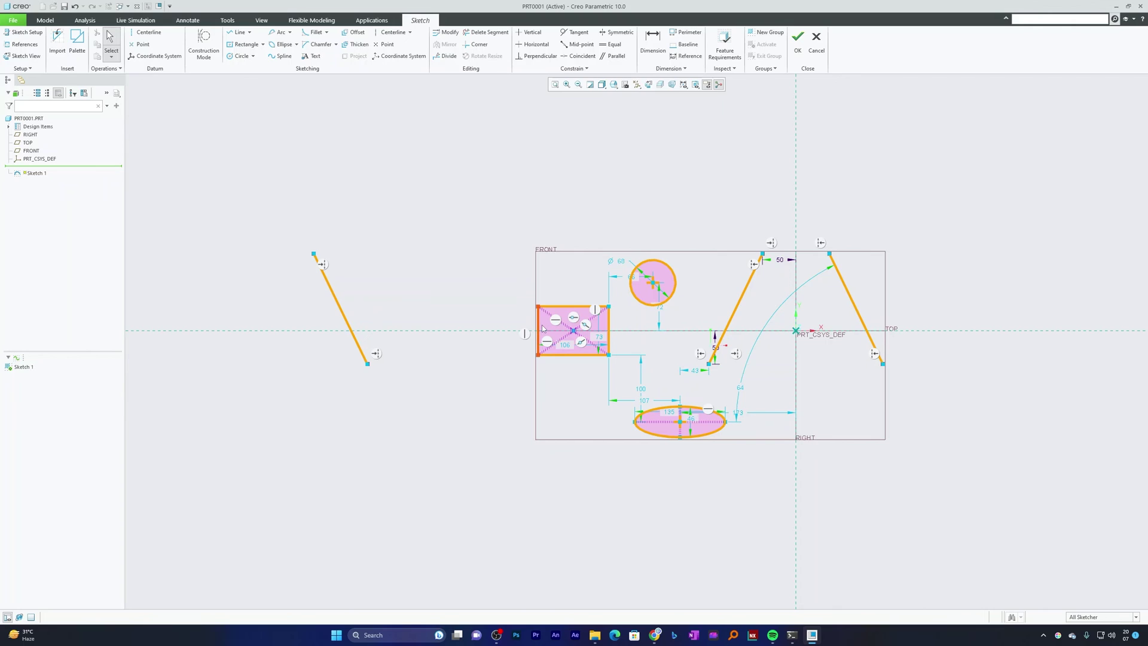
# Step: Select the rectangle, circle and ellipse together for mirroring
pyautogui.moveTo(687, 256); pyautogui.dragTo(536, 384)
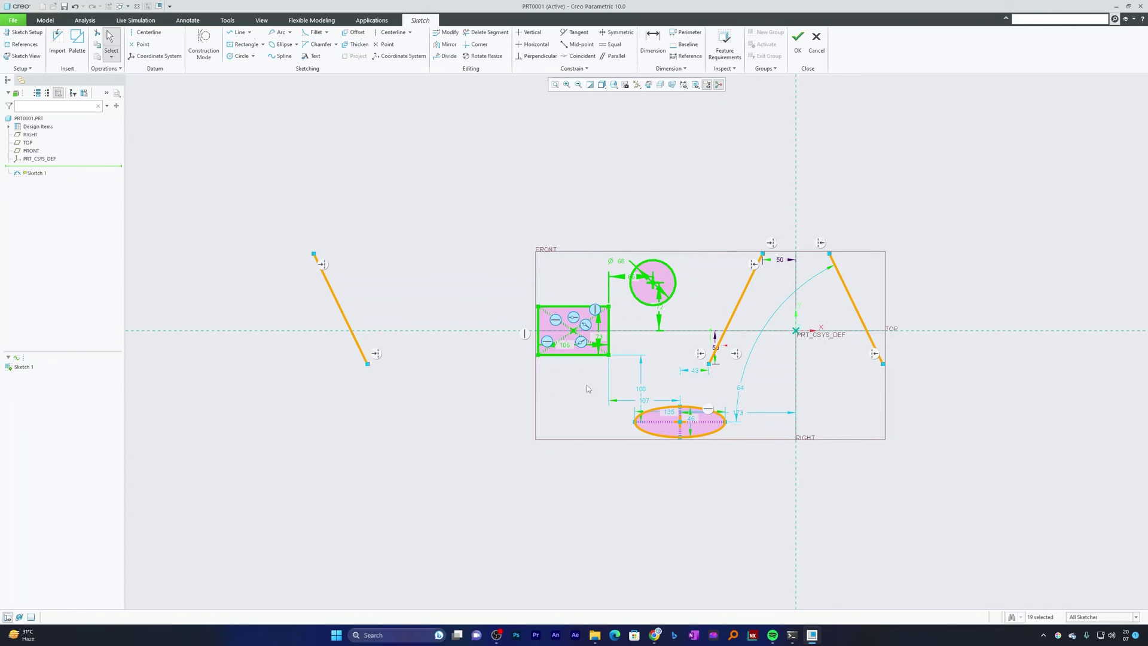
pyautogui.keyDown('ctrl'); pyautogui.click(658, 411); pyautogui.keyUp('ctrl')
pyautogui.keyDown('ctrl'); pyautogui.click(482, 331); pyautogui.keyUp('ctrl')
pyautogui.keyDown('ctrl'); pyautogui.click(484, 330); pyautogui.keyUp('ctrl')
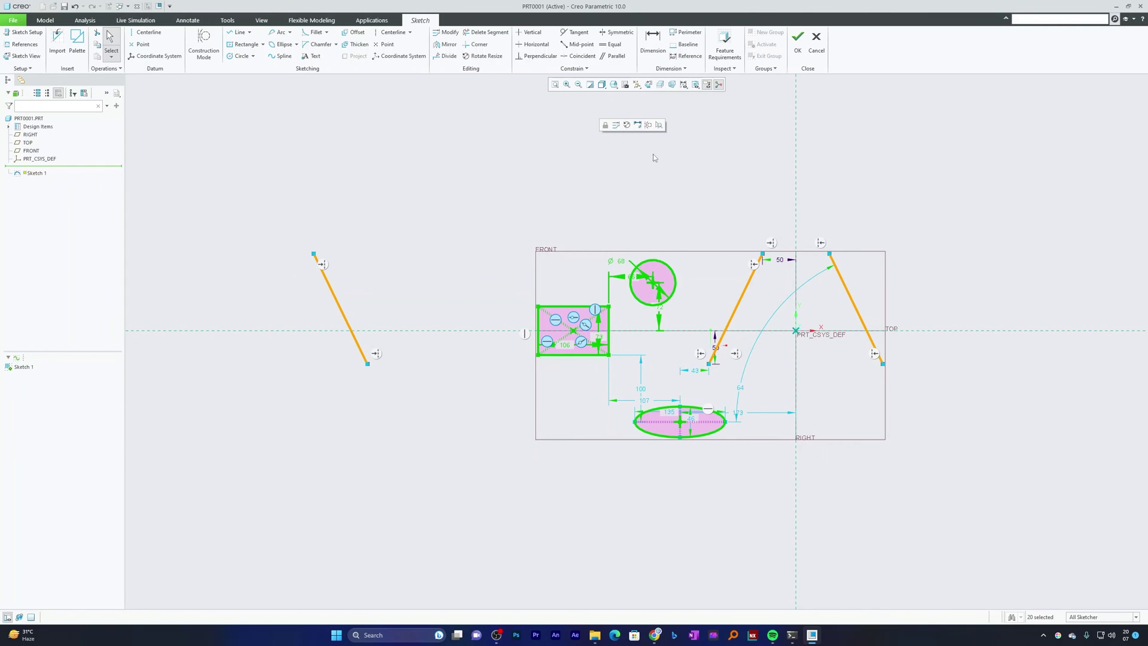
# Step: Mirror the rectangle, circle and ellipse across the vertical RIGHT axis
pyautogui.click(448, 45)
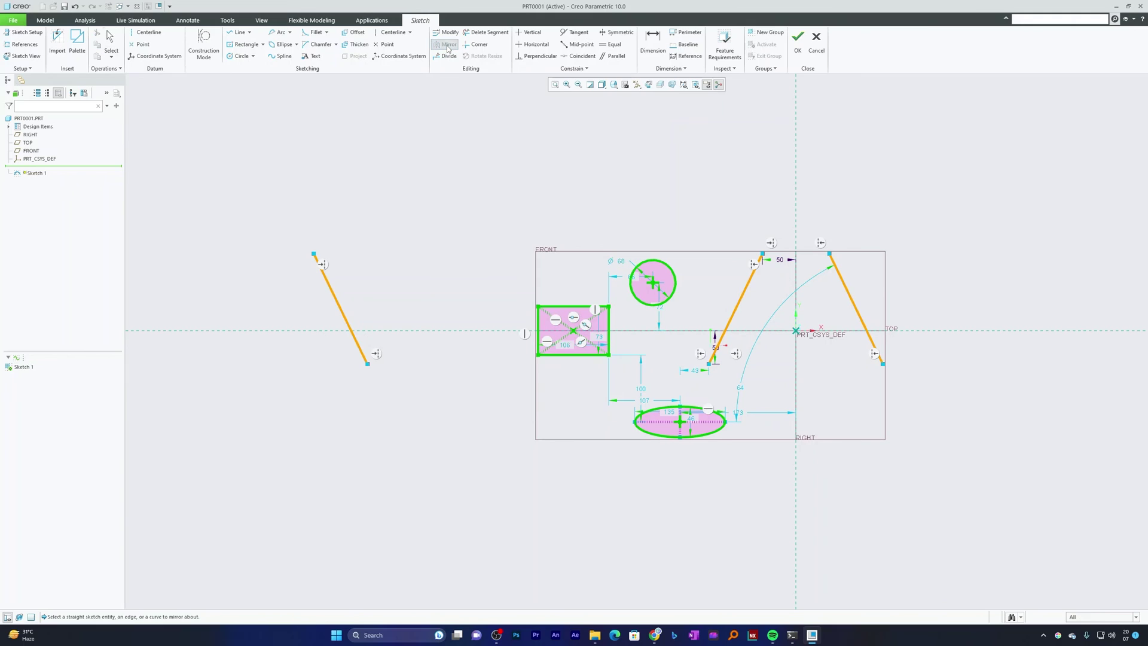
pyautogui.click(795, 168)
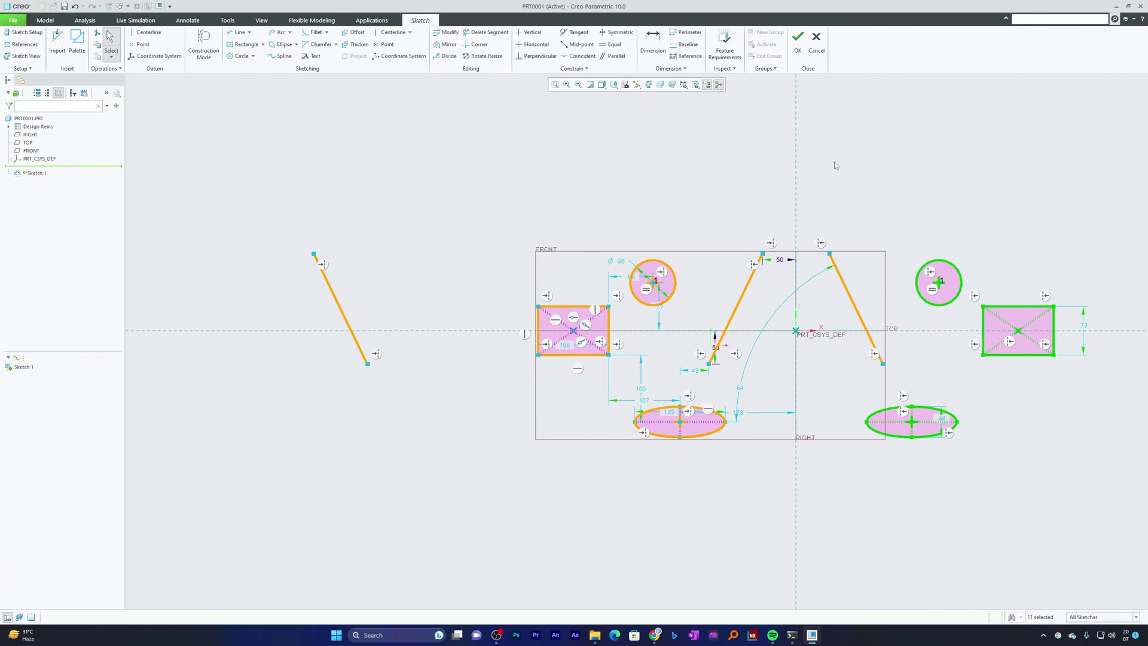
pyautogui.scroll(3, 824, 167)
pyautogui.scroll(-3, 950, 193)
# Step: Mirror the far-left slanted line across the same vertical axis
pyautogui.click(216, 289)
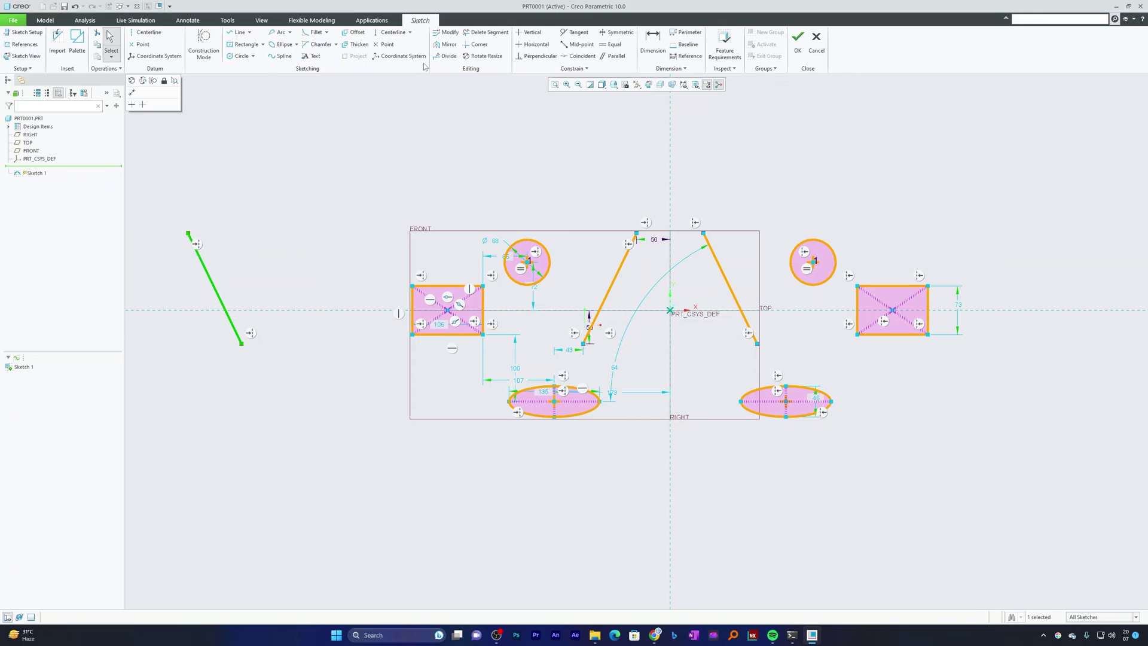
pyautogui.click(448, 45)
pyautogui.click(669, 157)
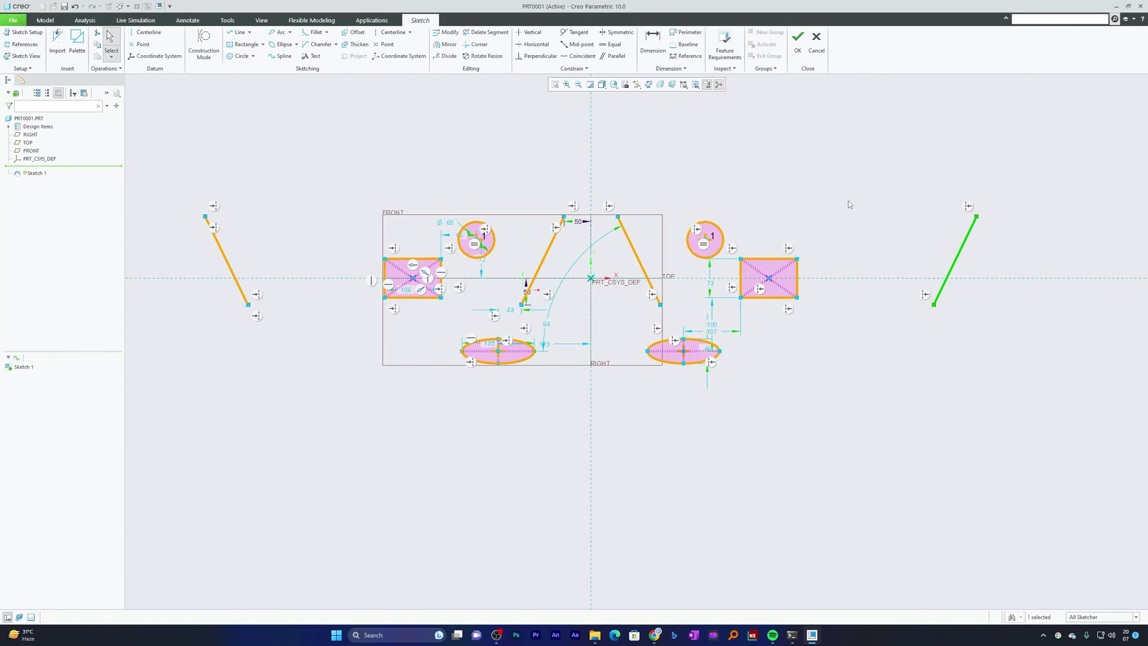
pyautogui.scroll(-2, 849, 204)
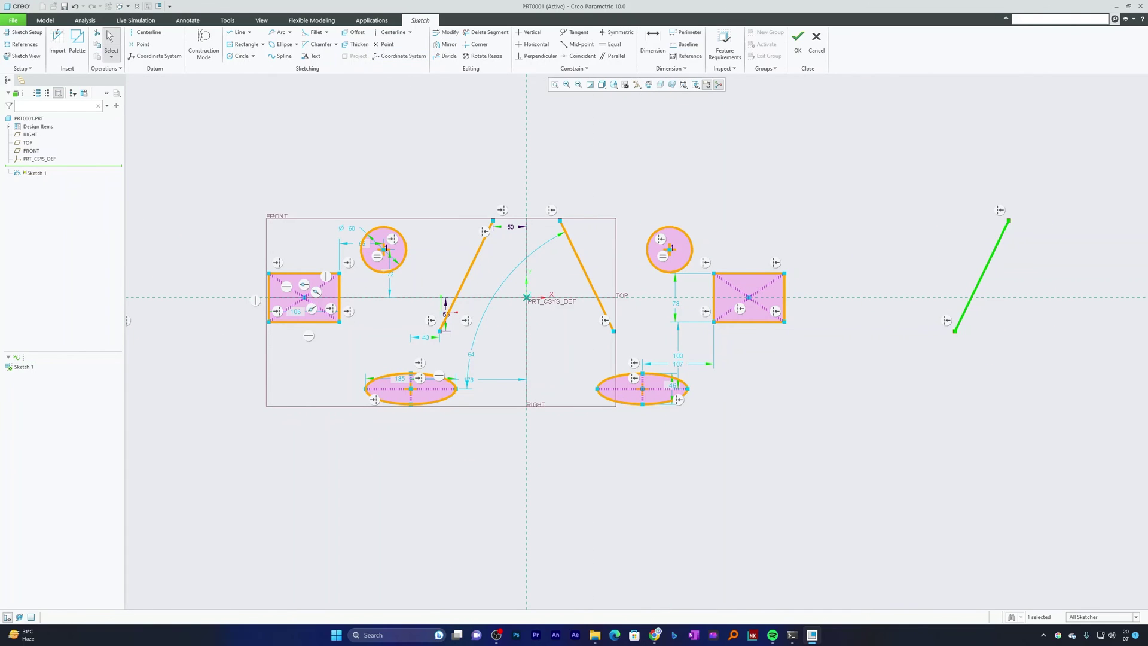